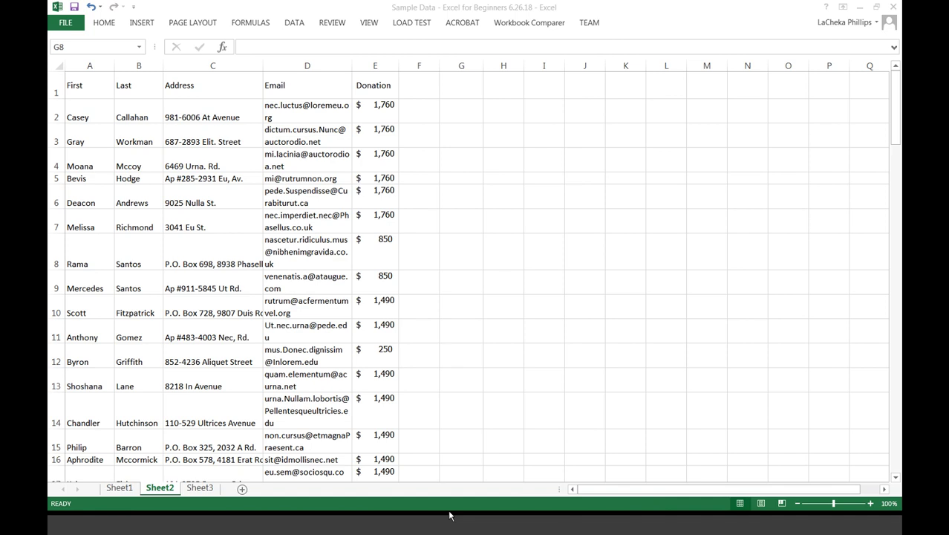
Switch to Sheet1, the worksheet that holds the agenda list.
left_click(121, 488)
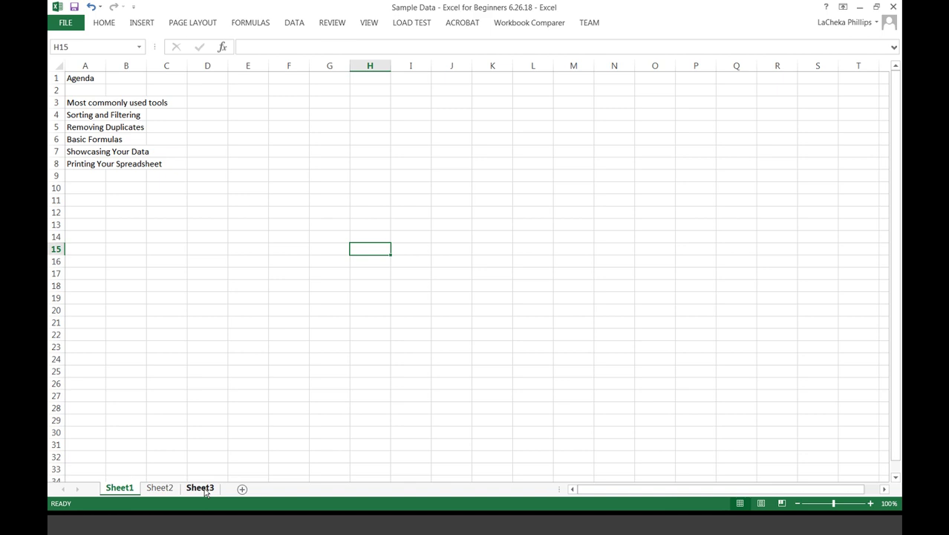
left_click(160, 490)
left_click(132, 492)
Rename the Sheet1 worksheet as Master List.
right_click(121, 488)
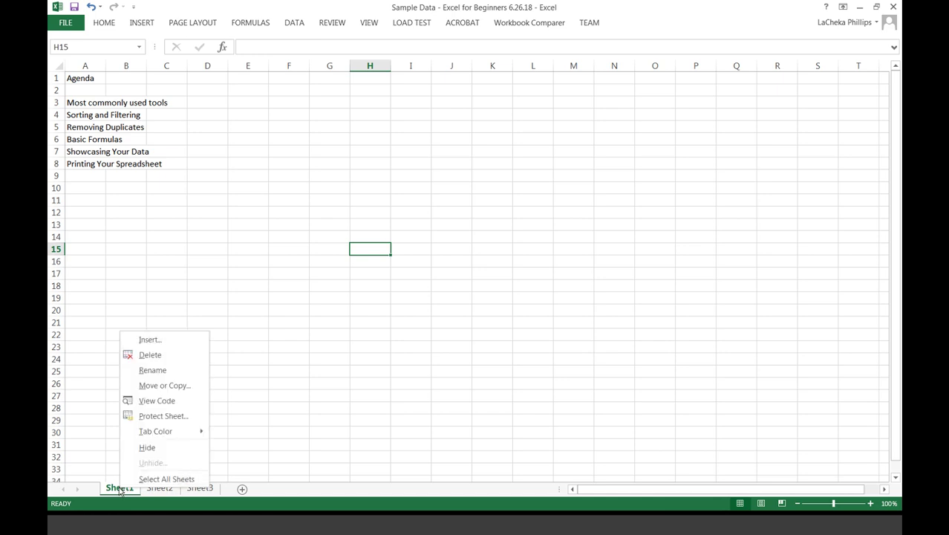
left_click(116, 493)
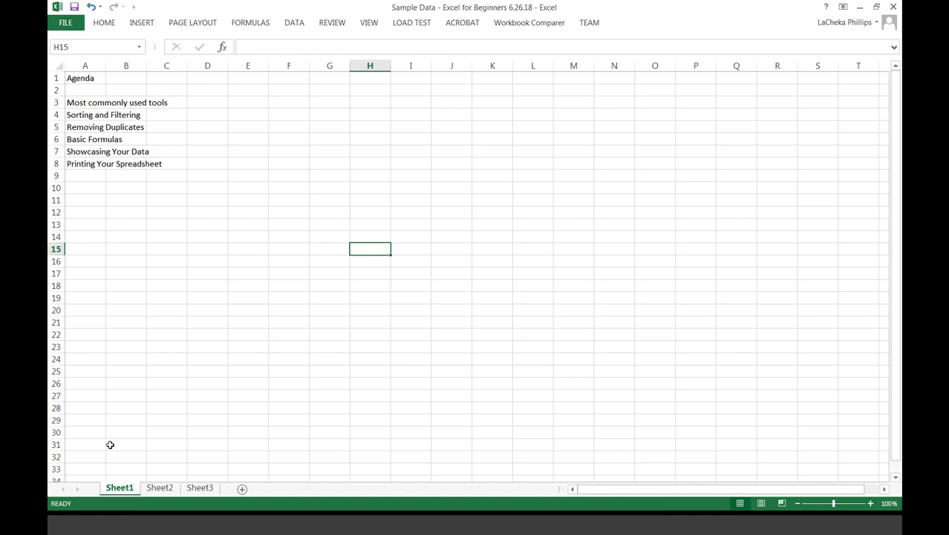
right_click(126, 492)
right_click(120, 490)
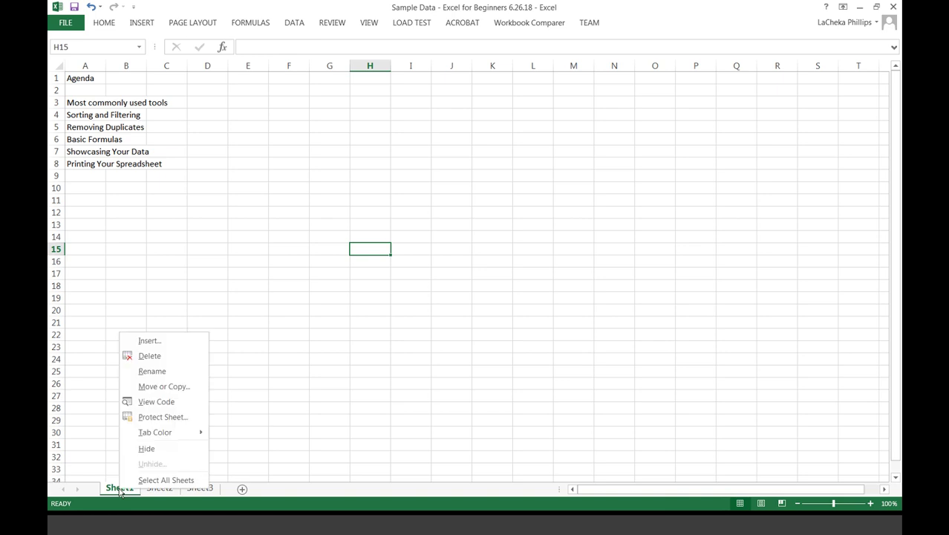
left_click(147, 375)
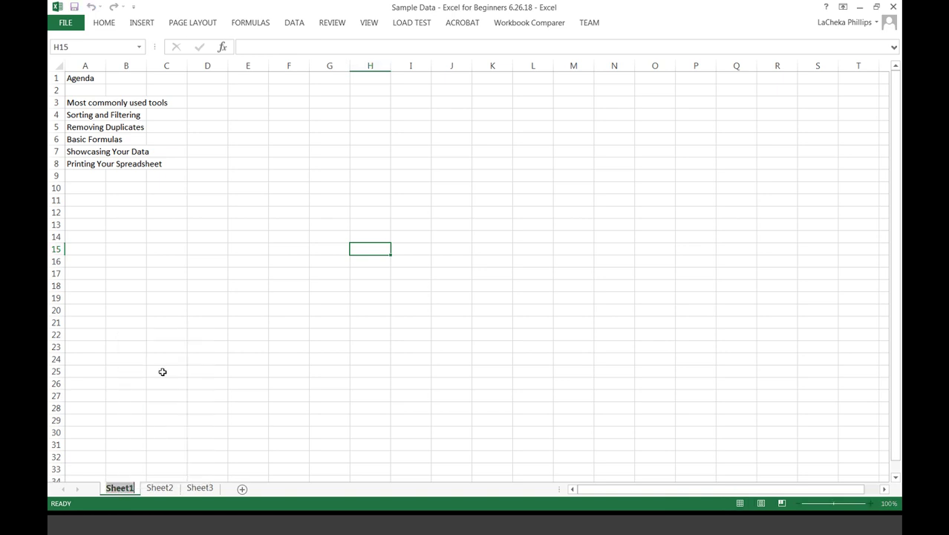
type("Master")
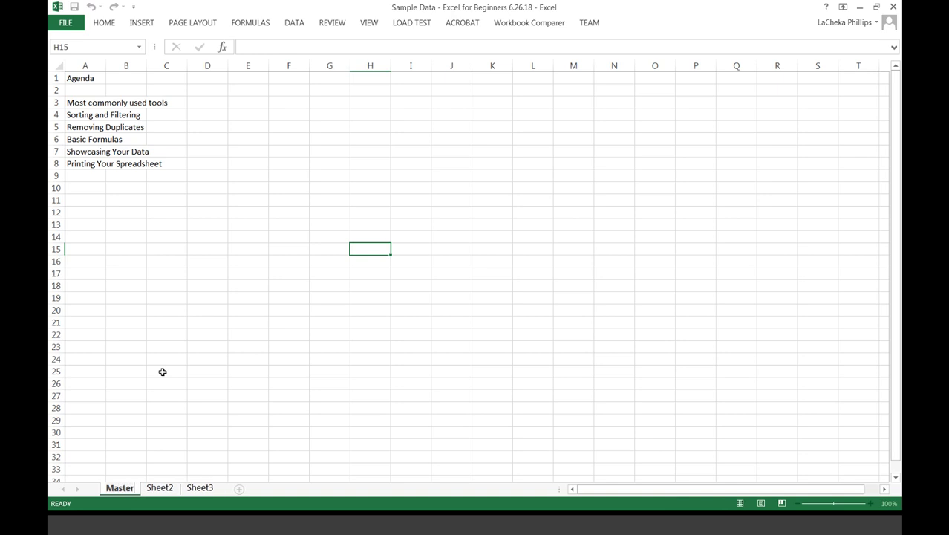
type(" List")
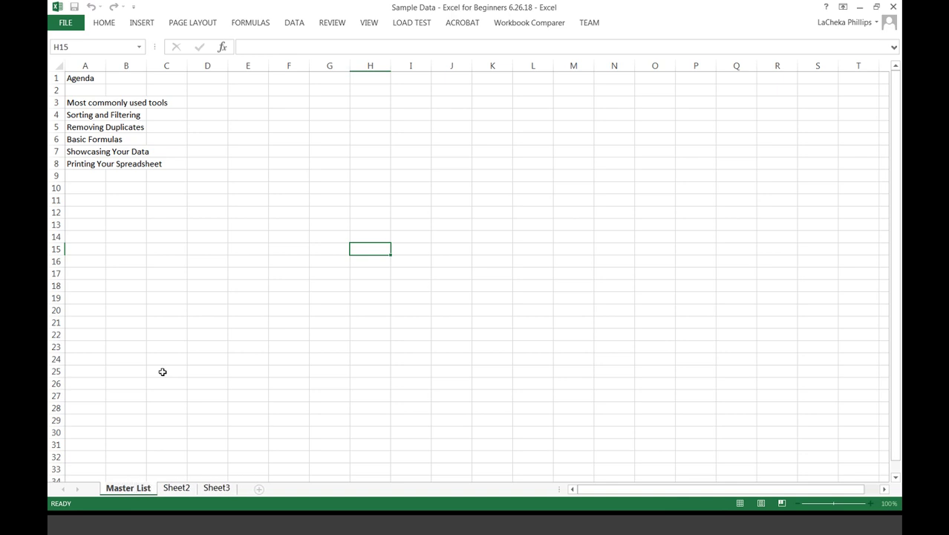
left_click(163, 371)
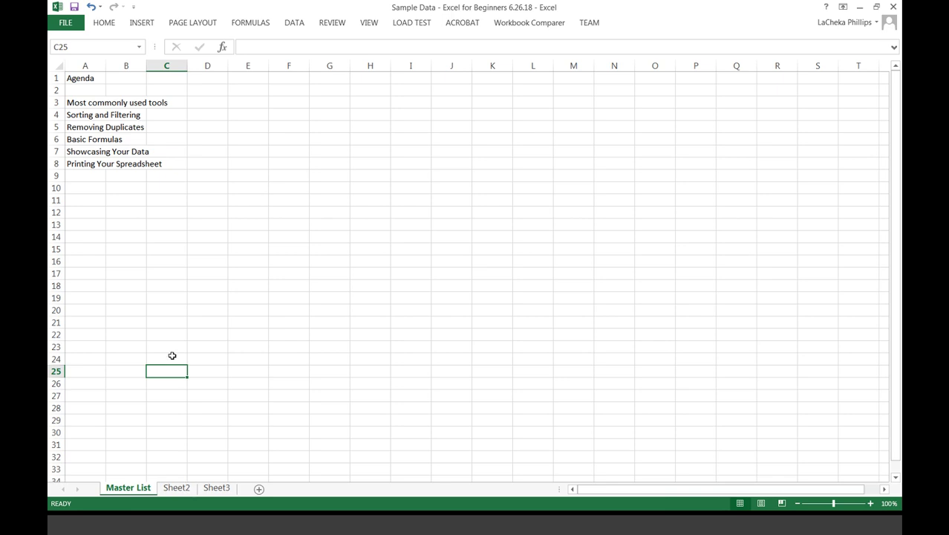
Color the Master List sheet's tab with the standard yellow.
right_click(141, 490)
key("Escape")
right_click(143, 491)
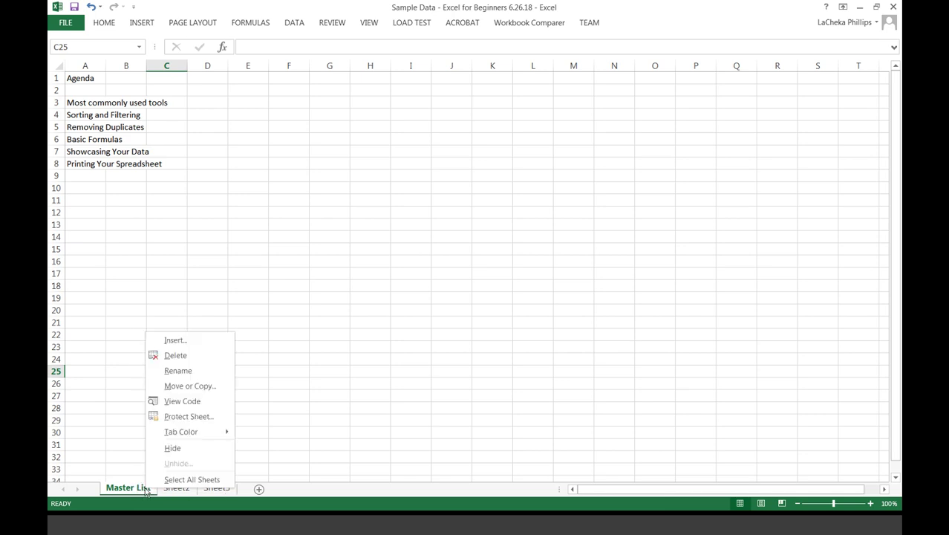
mouse_move(191, 437)
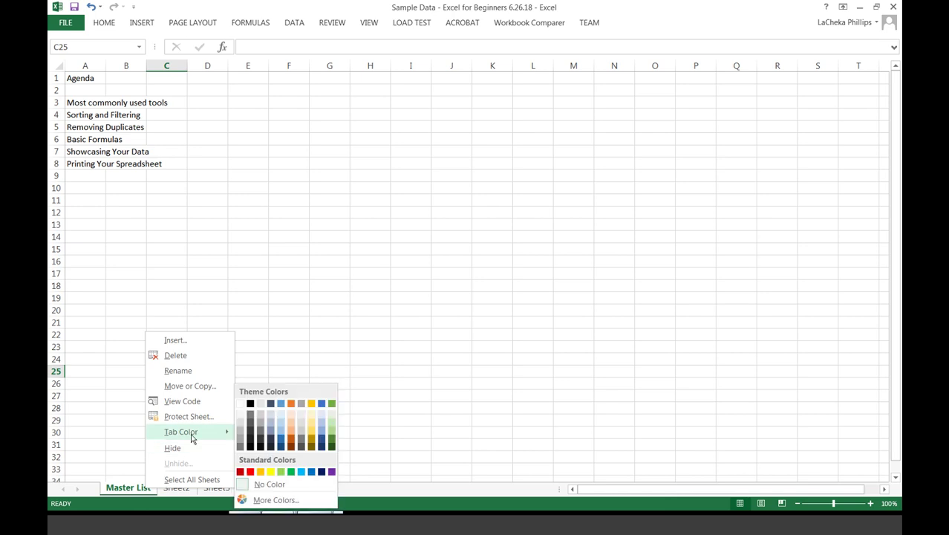
left_click(271, 475)
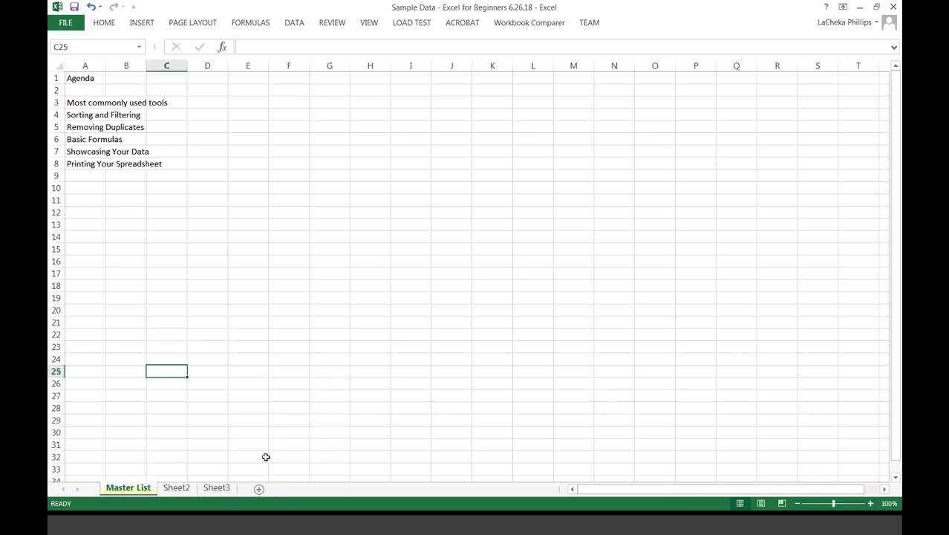
left_click(98, 106)
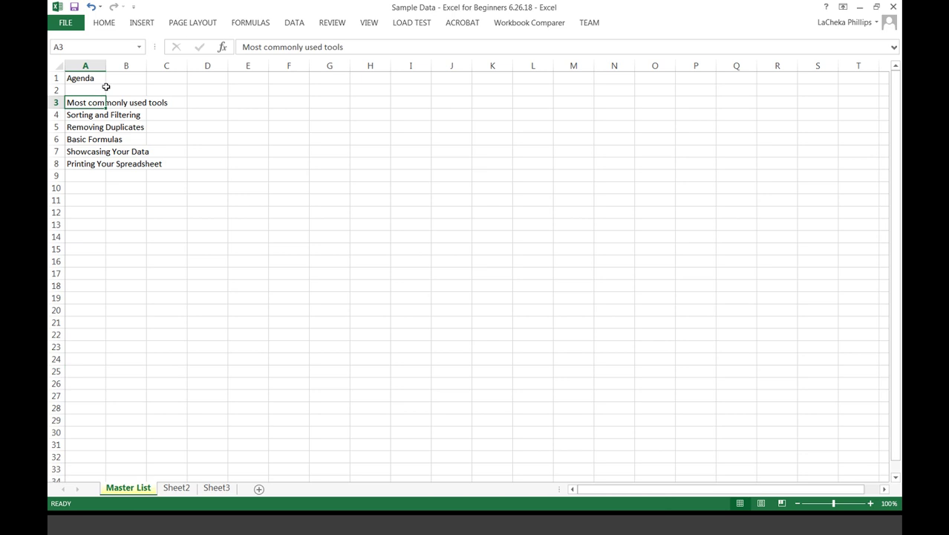
left_click(193, 187)
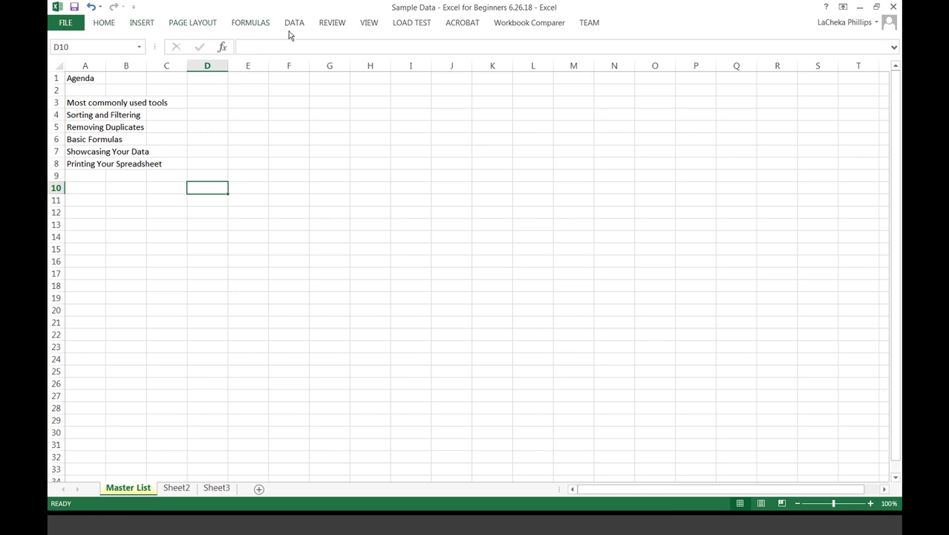
left_click(104, 24)
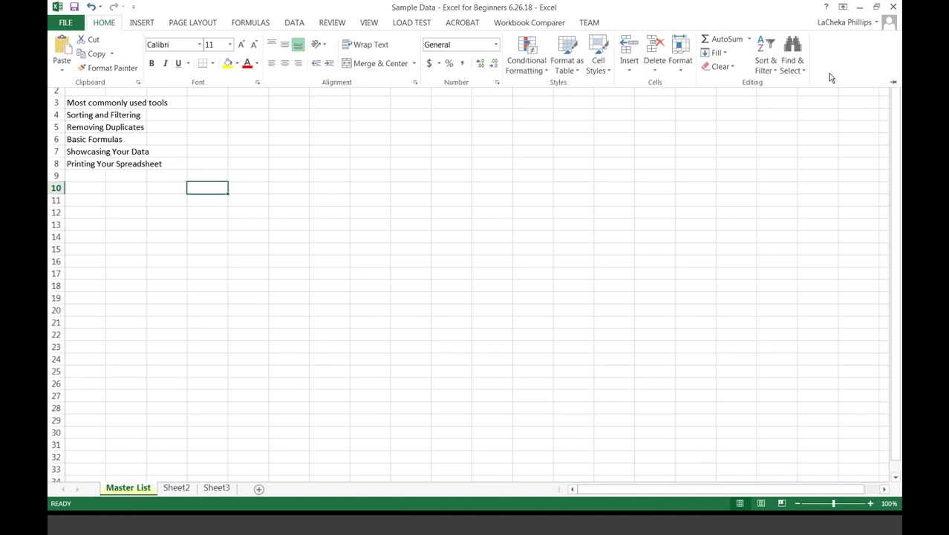
left_click(162, 125)
left_click(127, 102)
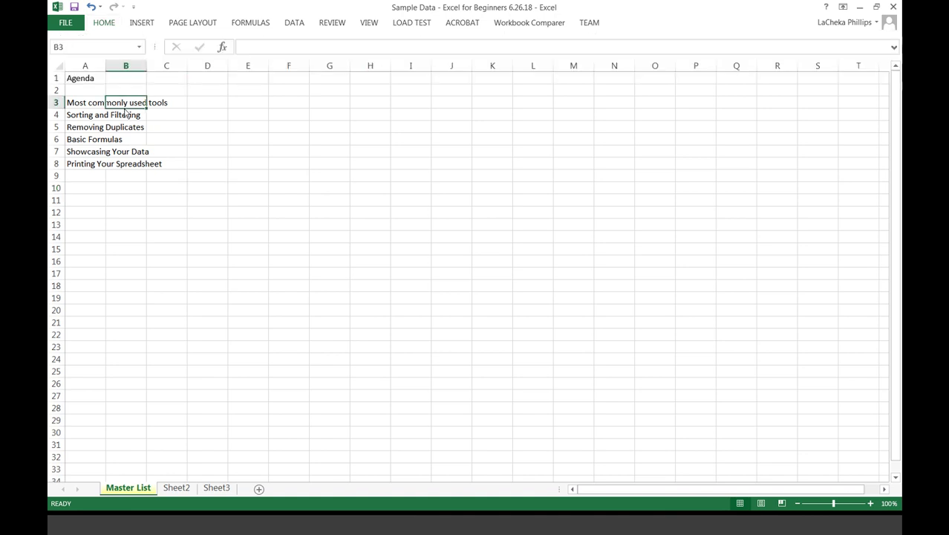
left_click(126, 127)
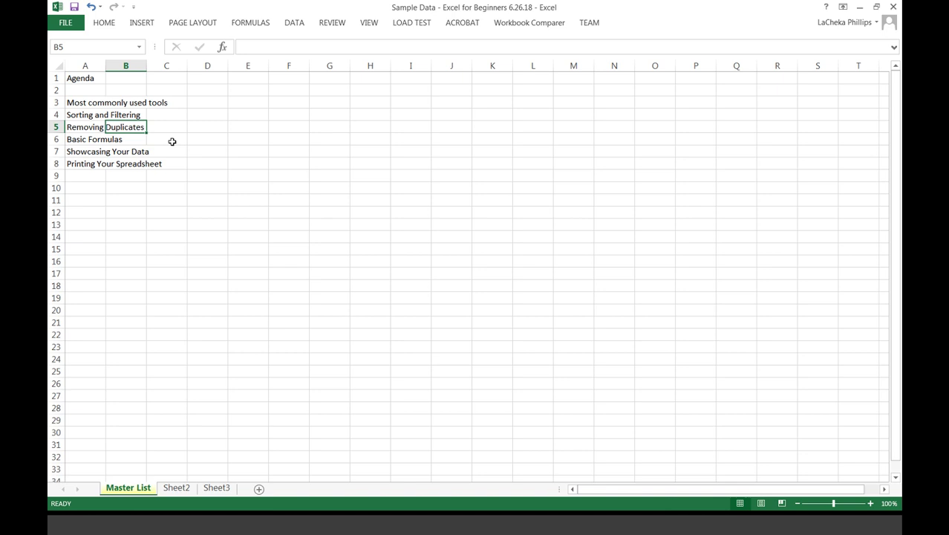
left_click(103, 124)
Pin the ribbon open with the Home commands so it stays displayed above the worksheet.
left_click(106, 24)
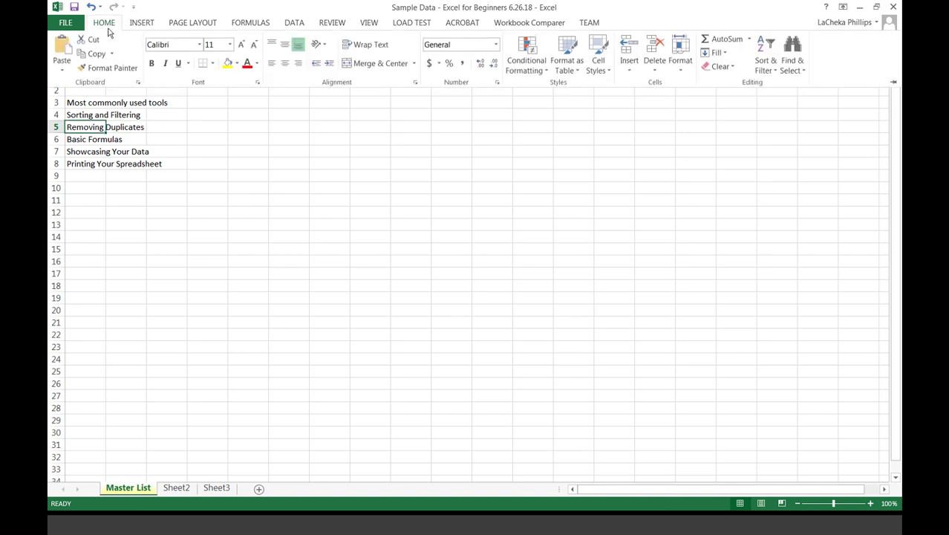
left_click(178, 108)
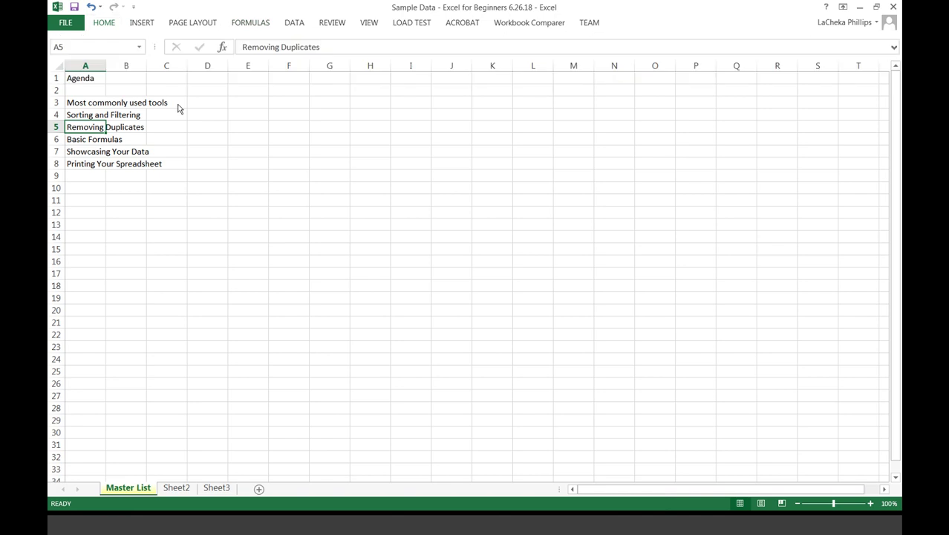
left_click(103, 23)
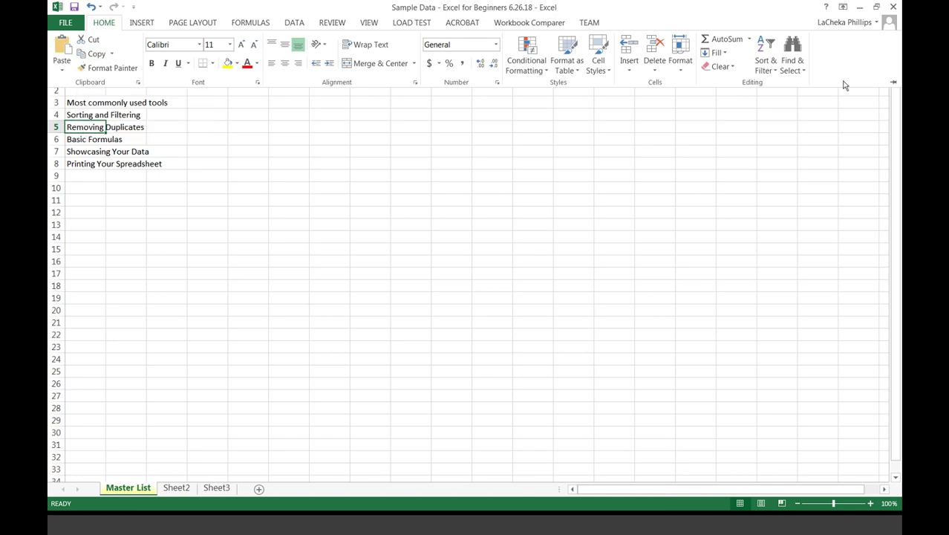
left_click(895, 84)
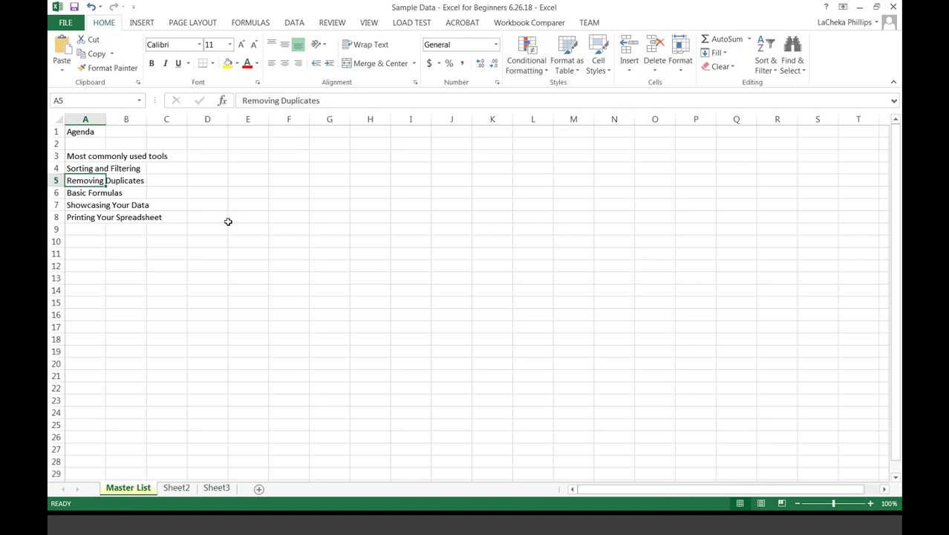
left_click(125, 180)
key("Down")
key("Down")
key("Down")
key("Down")
key("Down")
left_click(207, 258)
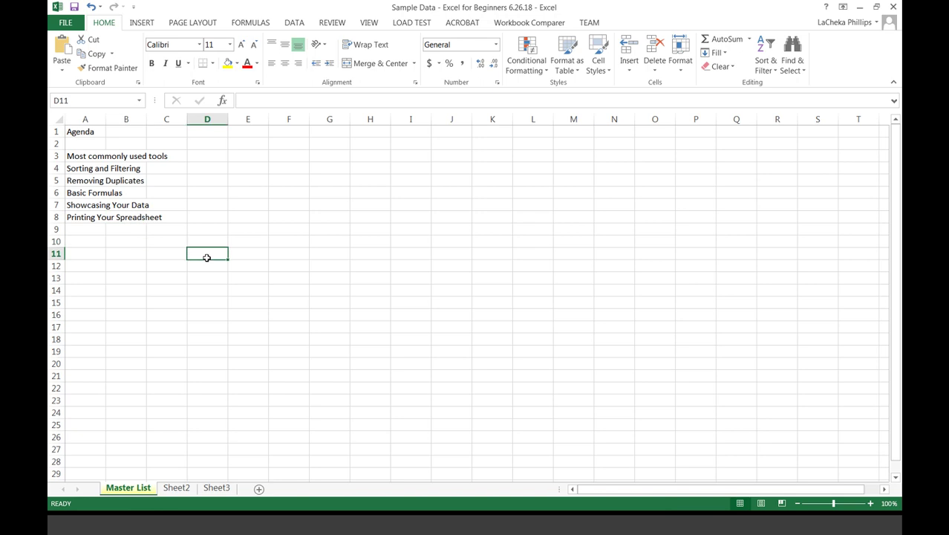
Select various cells across the Master List sheet and examine how the Name Box identifies each one by column and row.
left_click(73, 166)
left_click(96, 158)
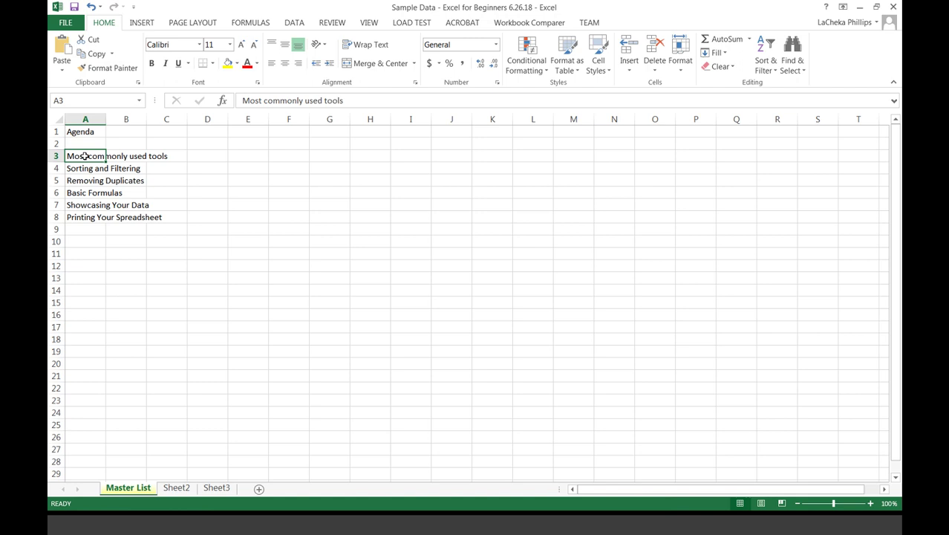
left_click(173, 143)
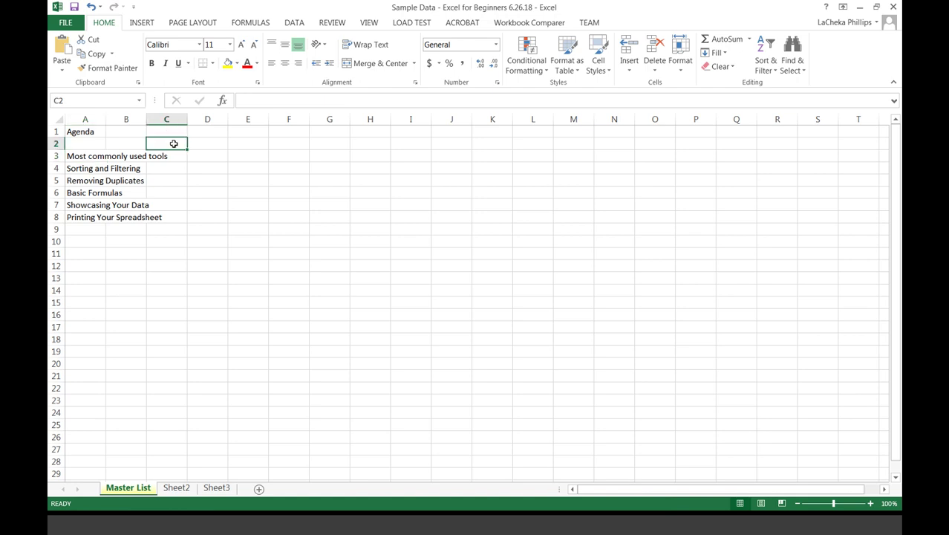
left_click(201, 144)
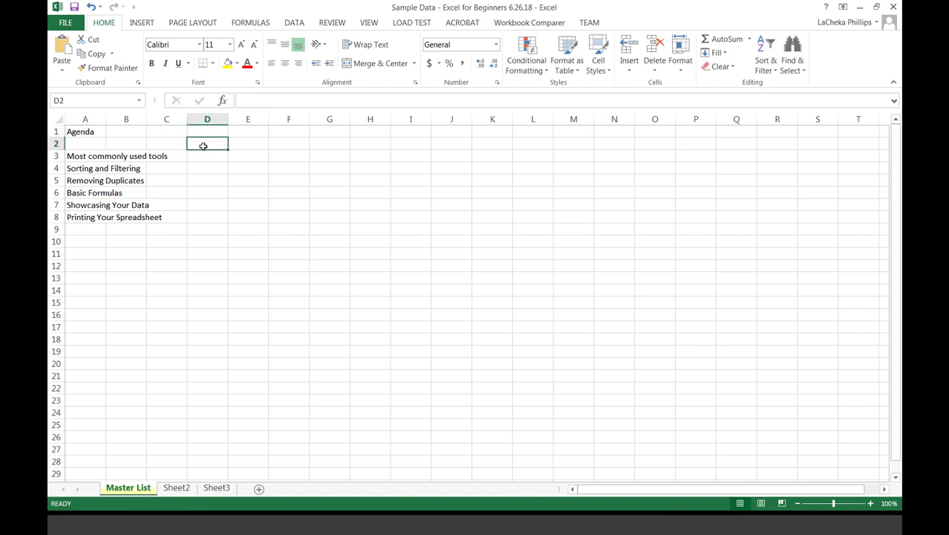
left_click(246, 154)
left_click(246, 143)
left_click(243, 133)
left_click(201, 142)
key("Down")
left_click(240, 145)
left_click(245, 156)
left_click(289, 153)
key("Up")
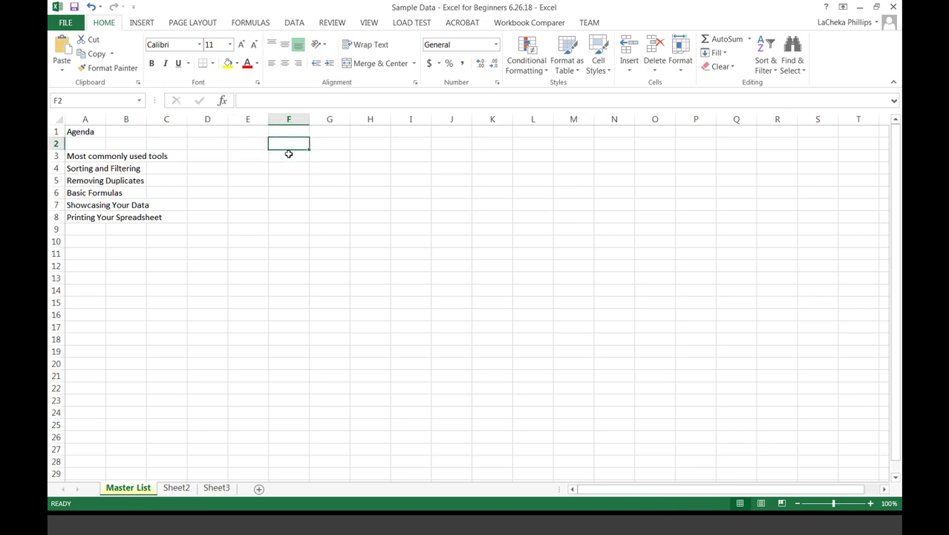
key("Right")
left_click(331, 156)
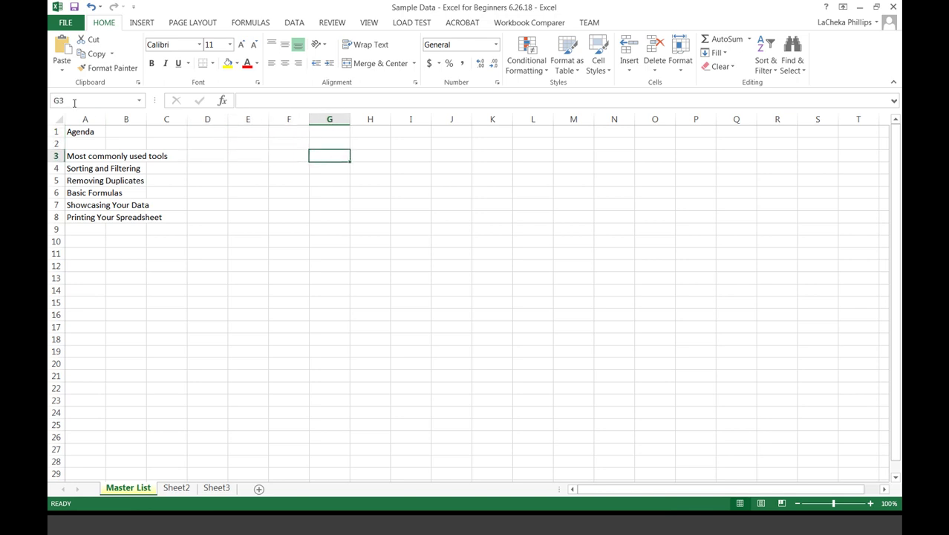
key("Left")
key("Left")
key("Left")
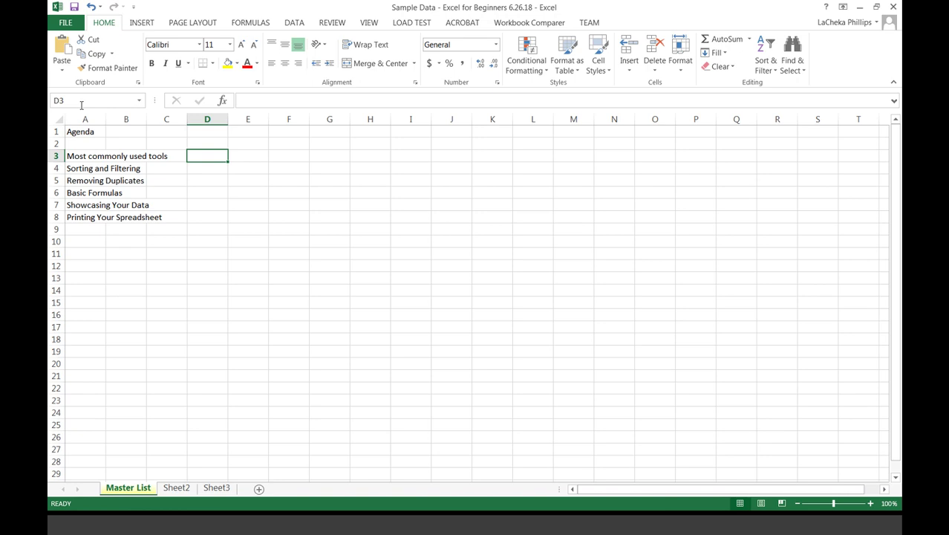
left_click(111, 156)
key("Down")
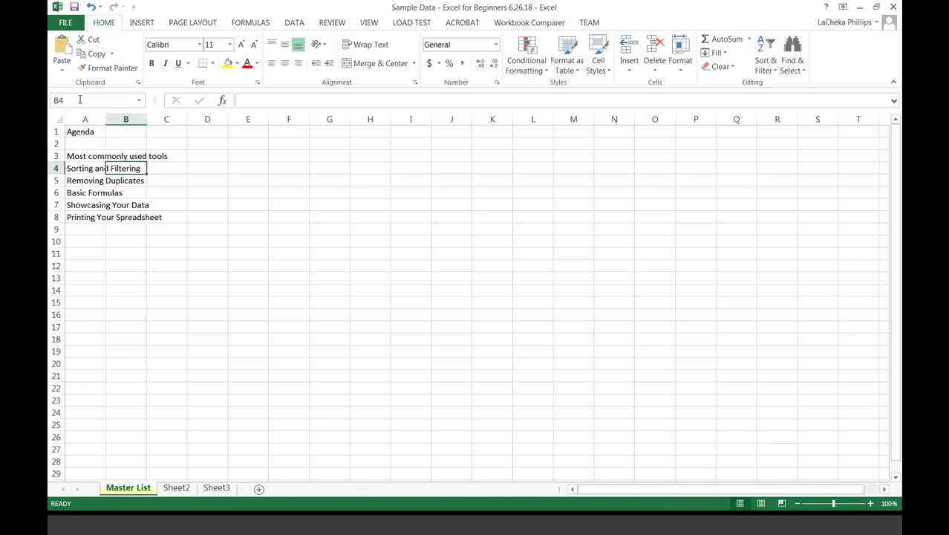
Copy the text "Most commonly used tools" from cell A3 into cell F3 and clear the copy selection.
left_click(87, 156)
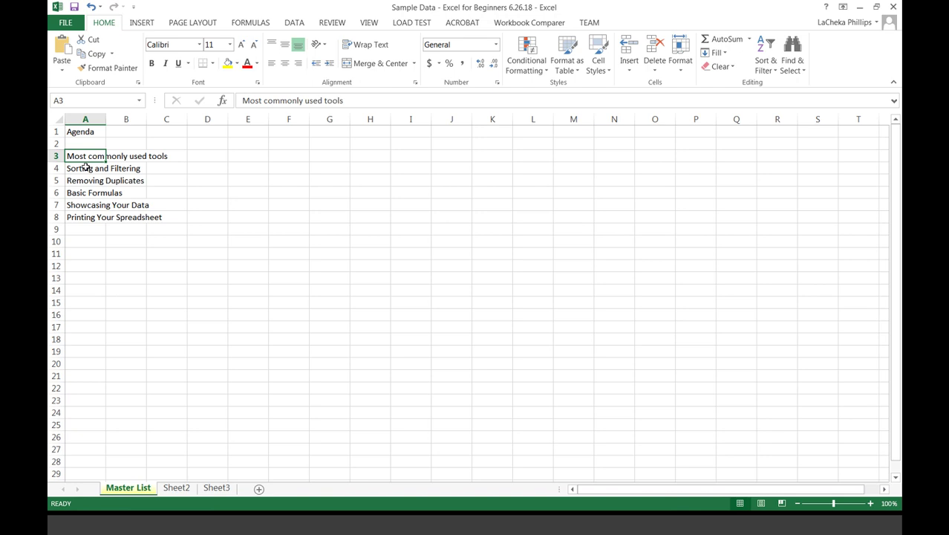
left_click(93, 56)
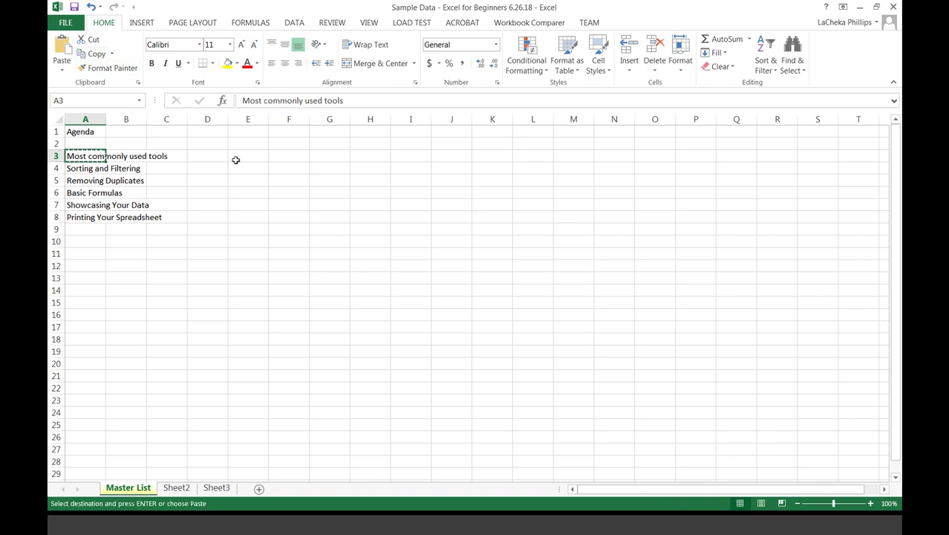
left_click(287, 154)
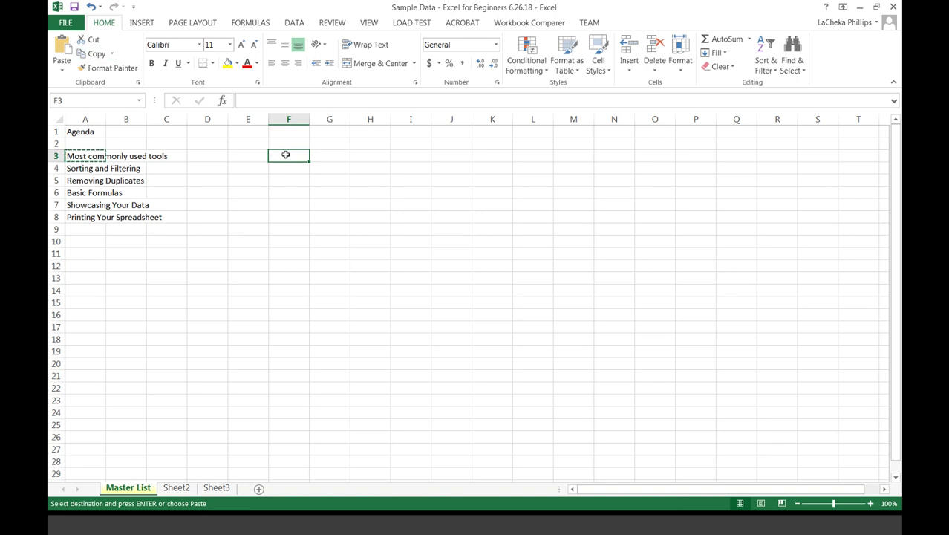
left_click(63, 48)
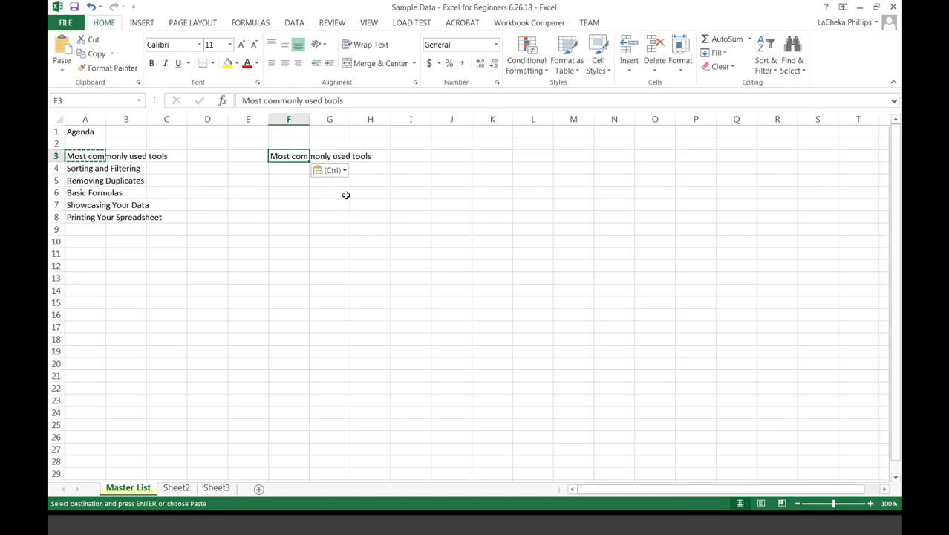
double_click(284, 156)
key("Escape")
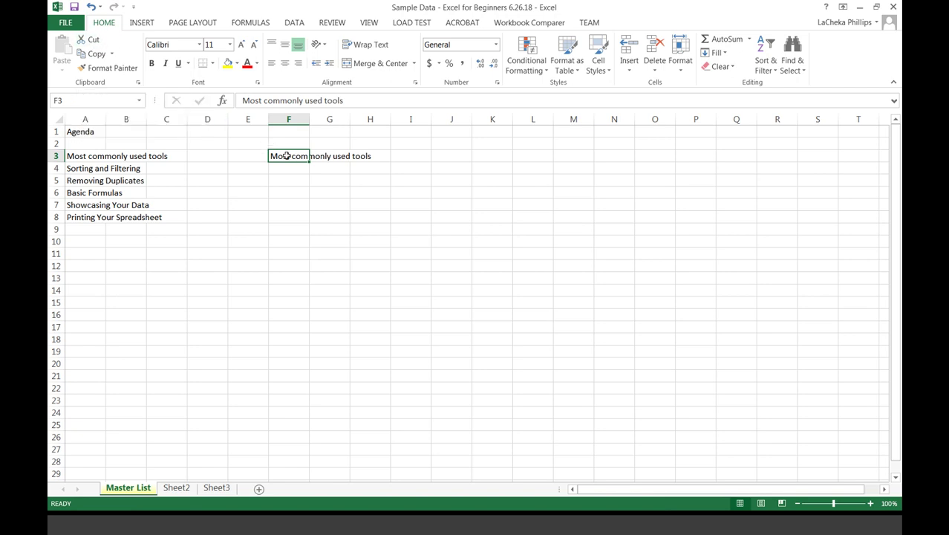
Cut the text "Most commonly used tools" from cell F3 and paste it into cell A10.
left_click(92, 41)
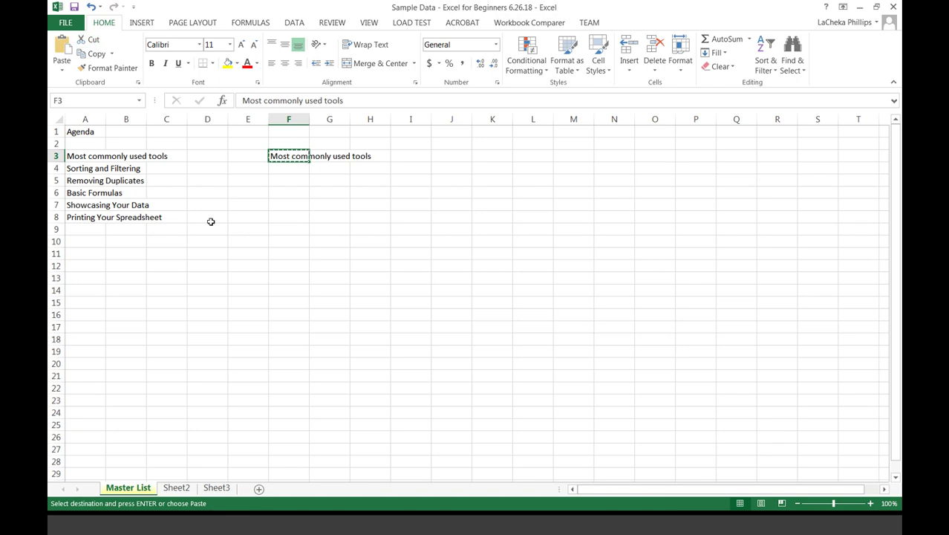
left_click(85, 242)
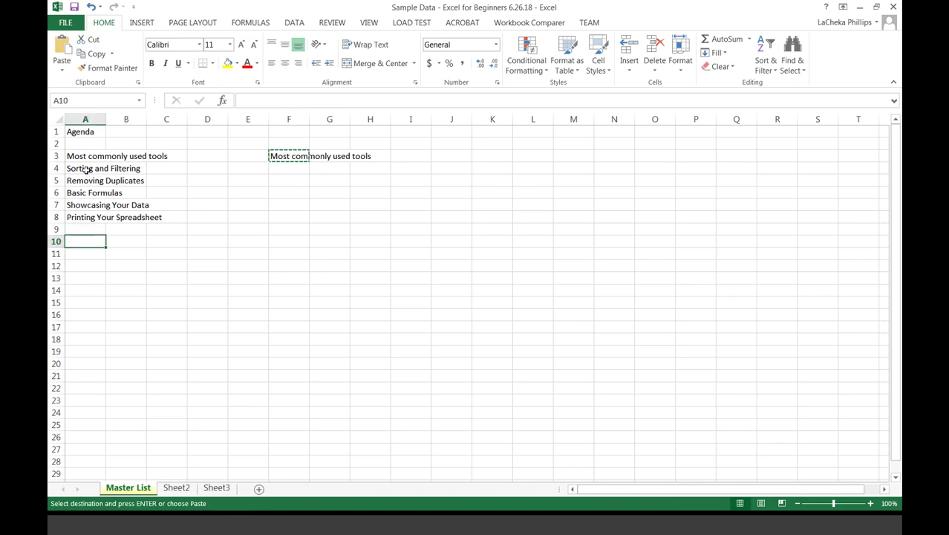
left_click(63, 55)
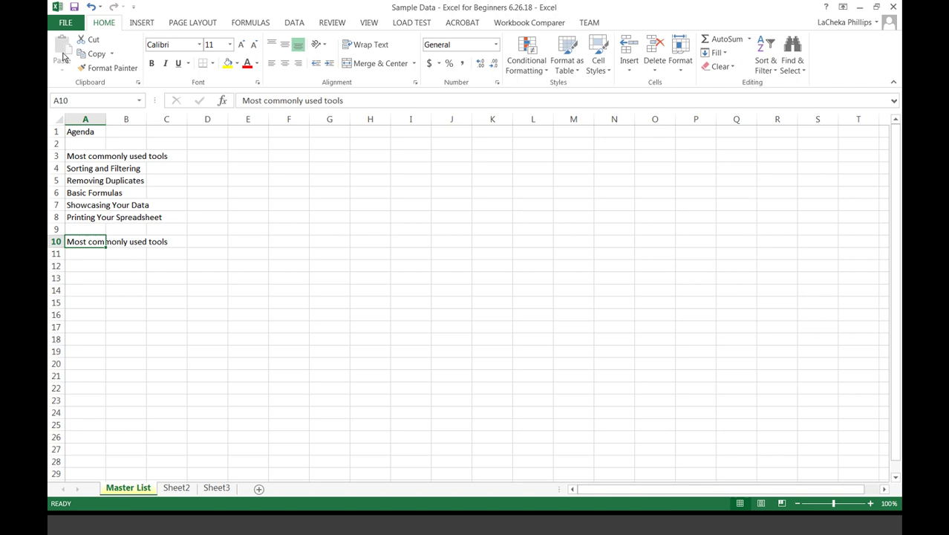
left_click(329, 144)
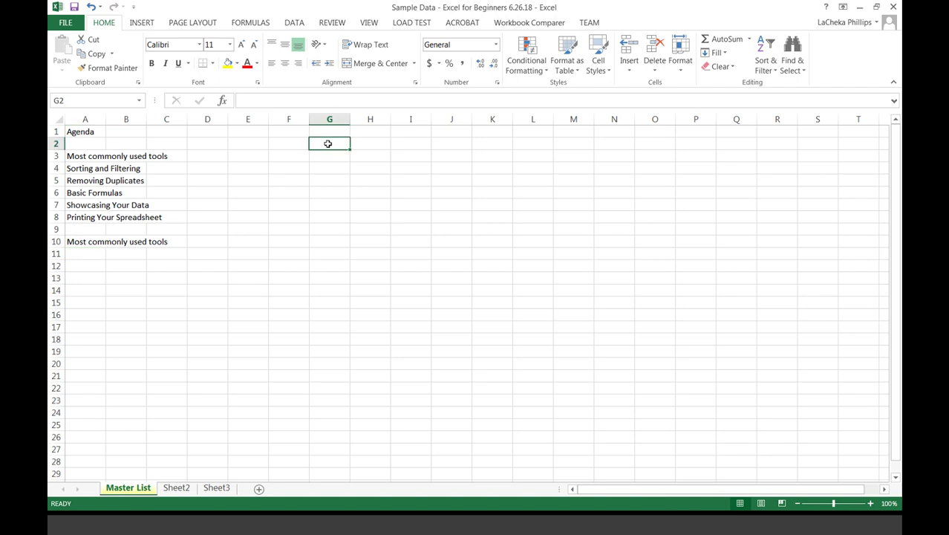
Delete the contents of cell A10 below the agenda list.
left_click(86, 241)
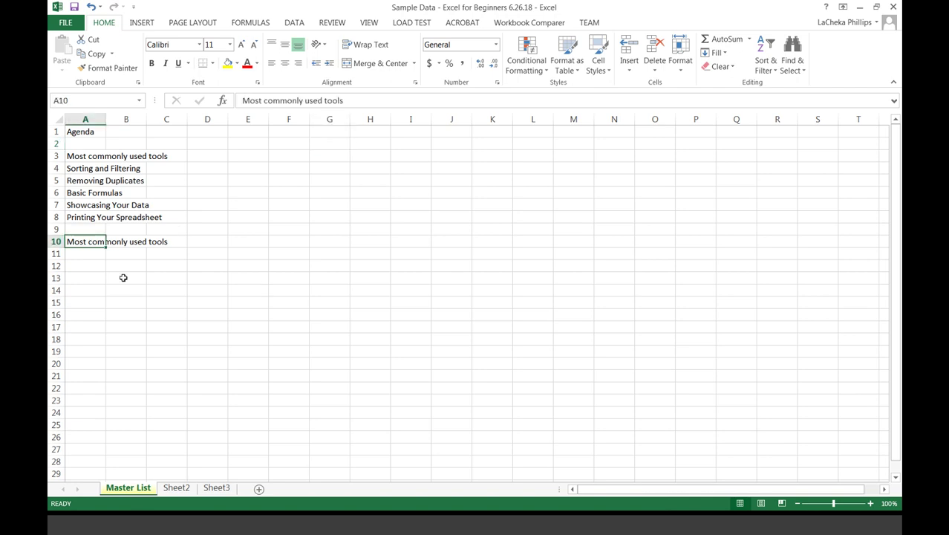
key("Delete")
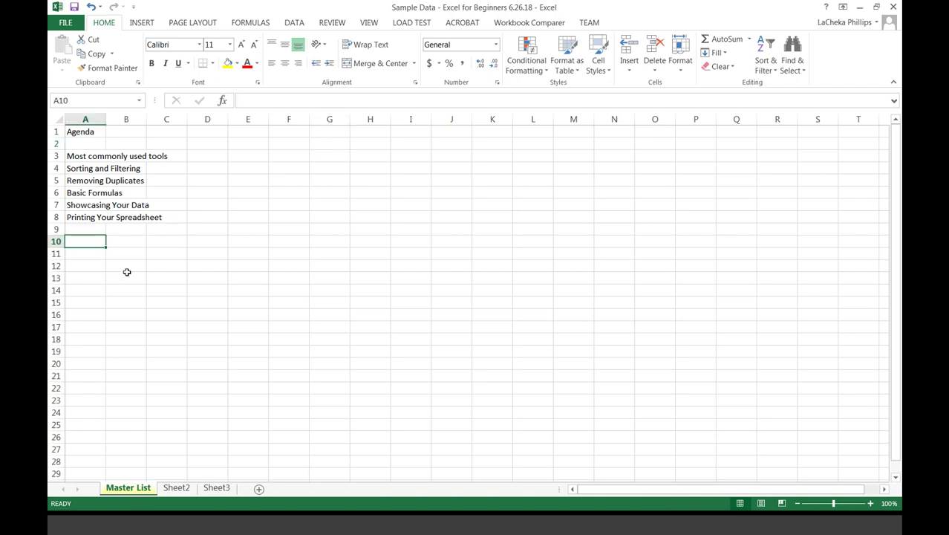
left_click(173, 245)
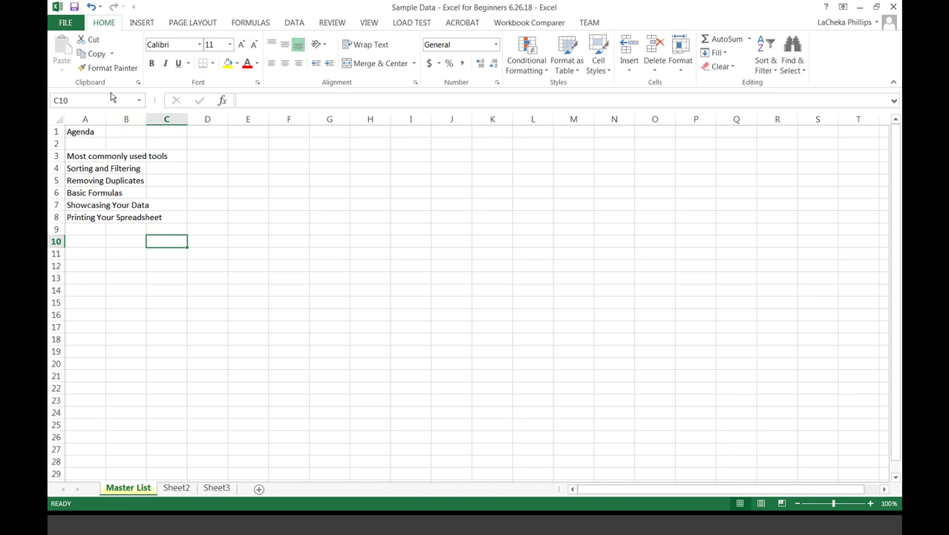
Make the "Agenda" heading in cell A1 bold and underlined.
left_click(82, 131)
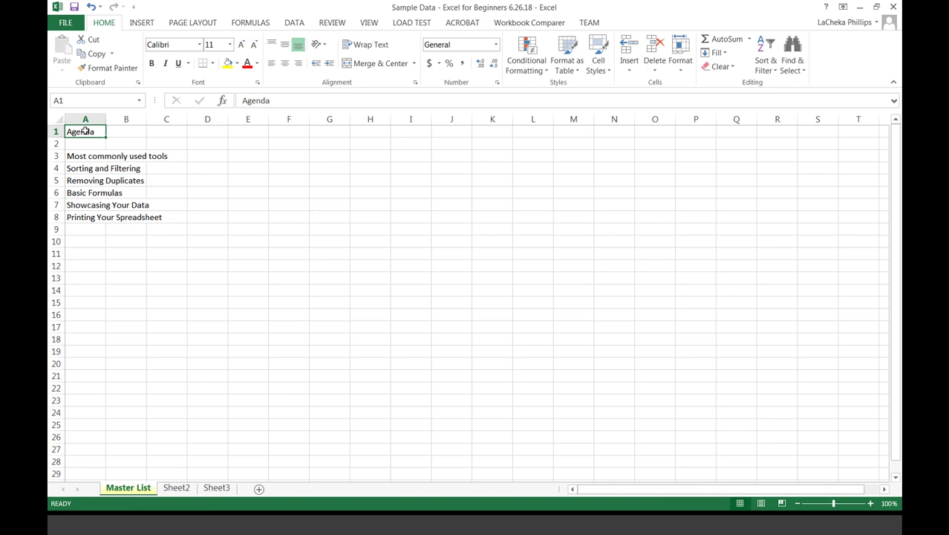
left_click(151, 63)
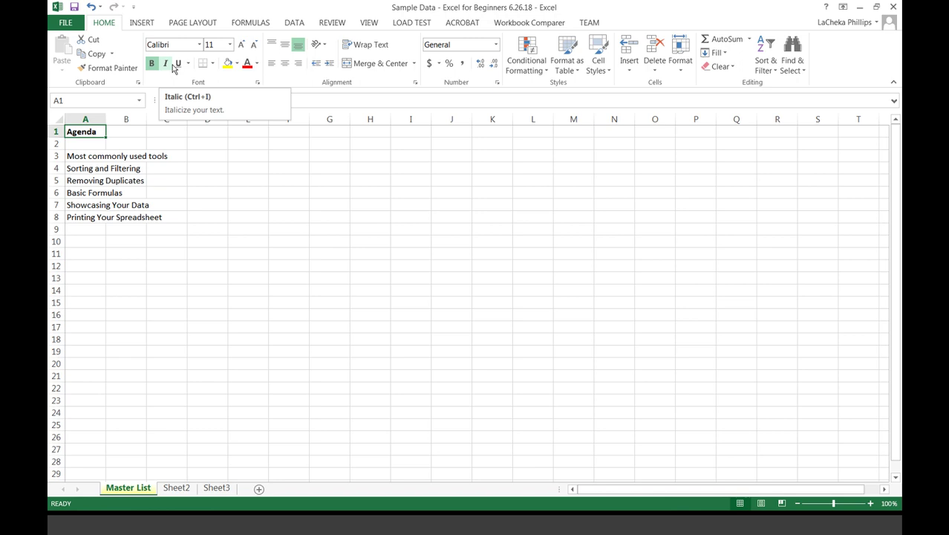
left_click(178, 64)
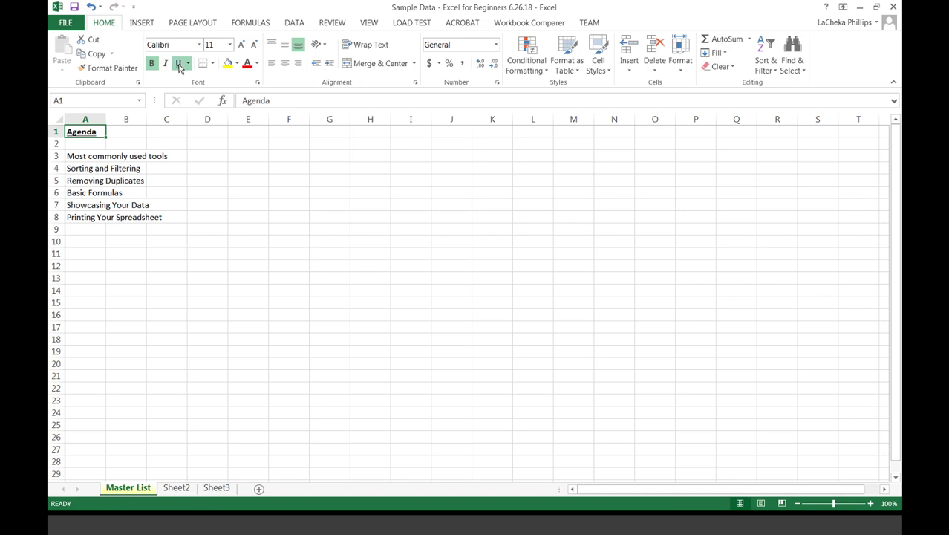
left_click(197, 196)
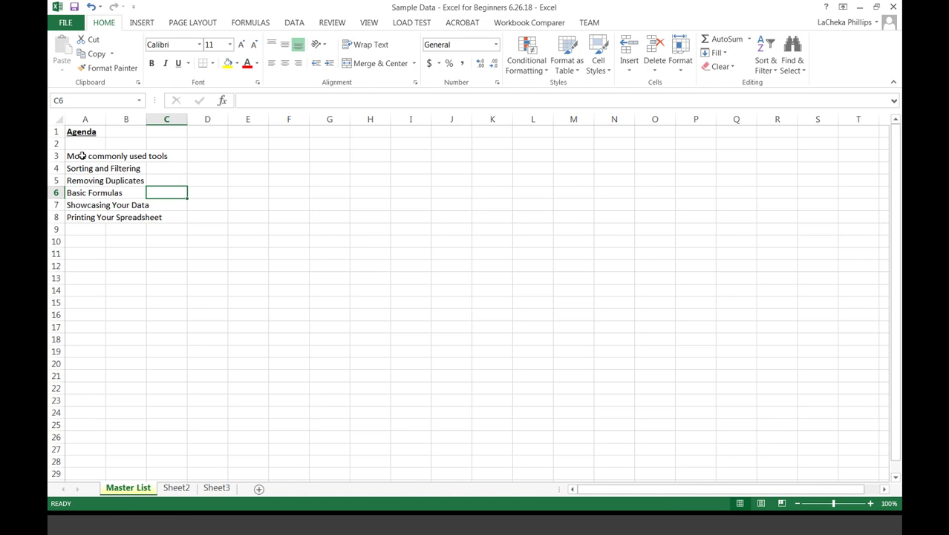
Copy the formatting of the "Agenda" heading to cells A6 and A7 with Format Painter.
left_click(80, 132)
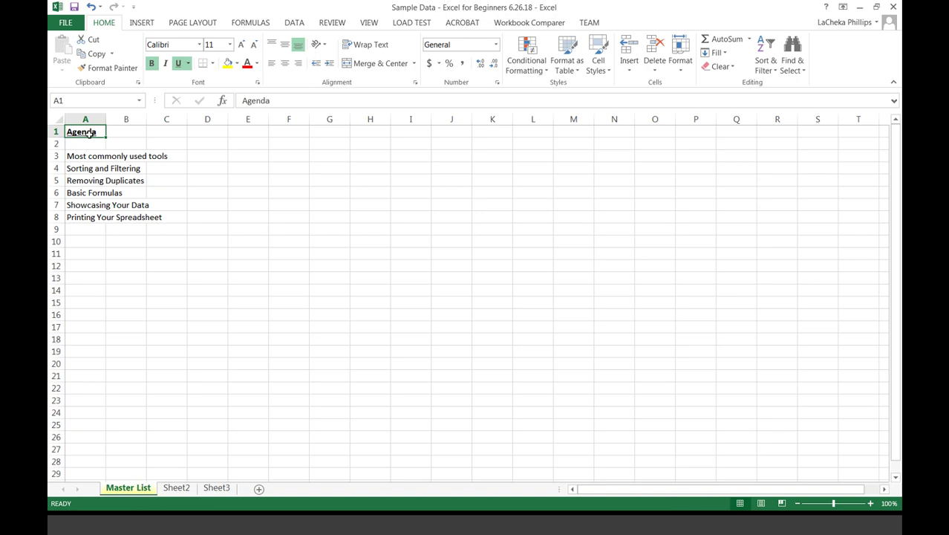
left_click(100, 72)
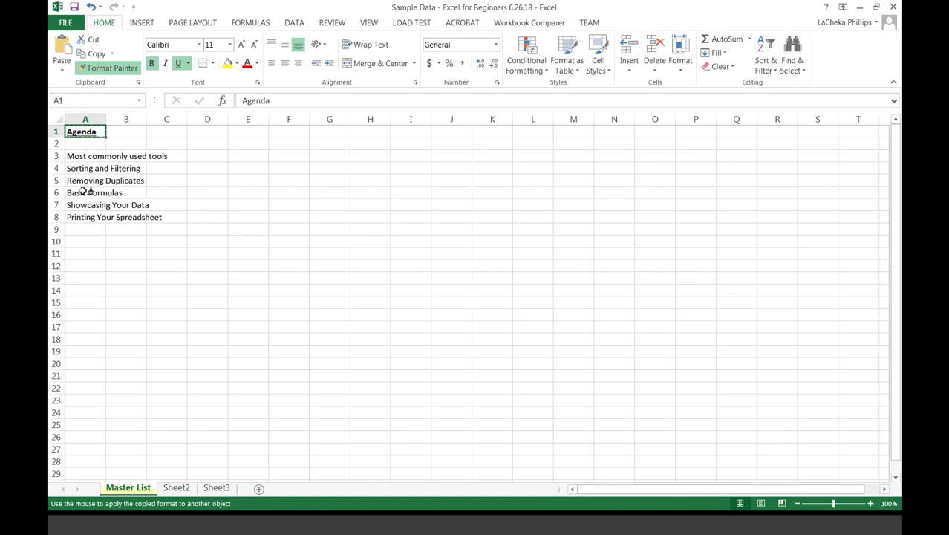
left_click_drag(85, 191, 86, 204)
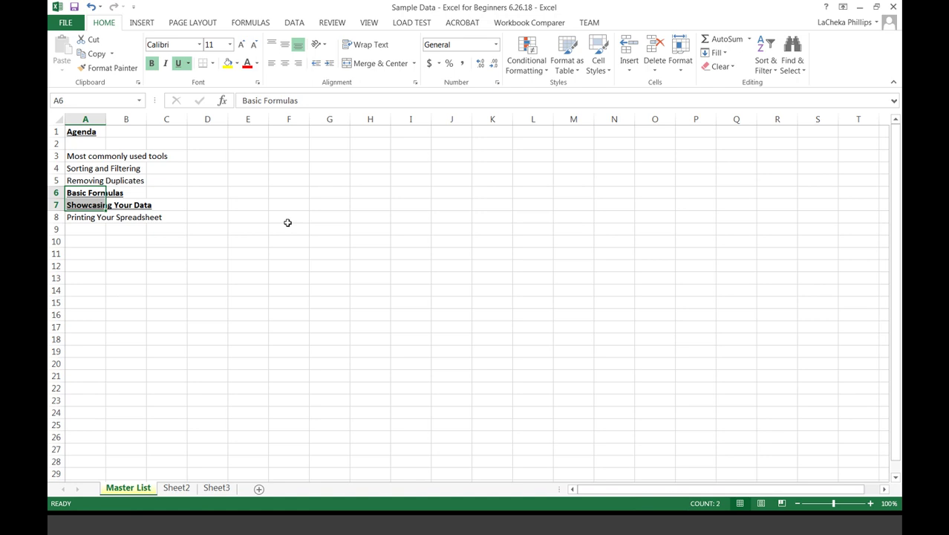
left_click(167, 265)
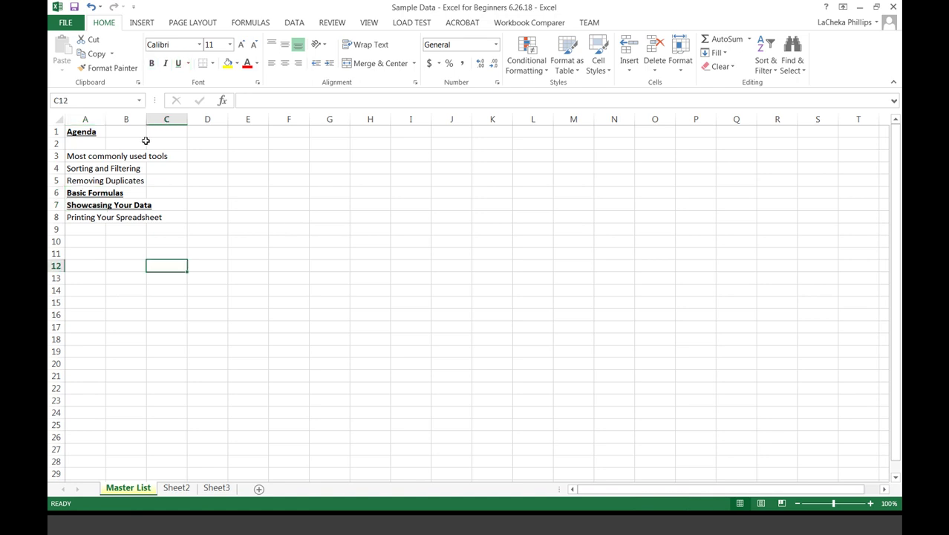
Remove the underline and bold formatting from cells A6 and A7.
left_click_drag(85, 192, 86, 205)
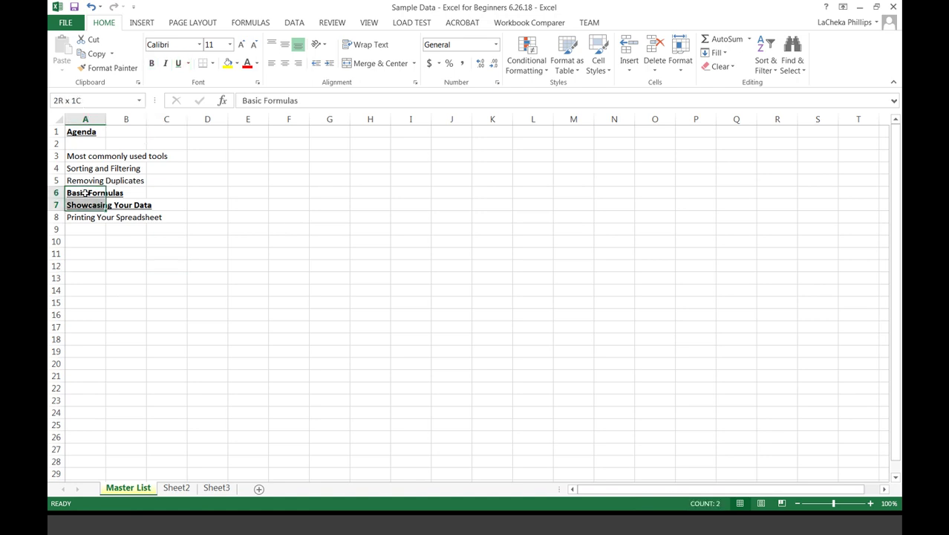
left_click(177, 64)
left_click(151, 63)
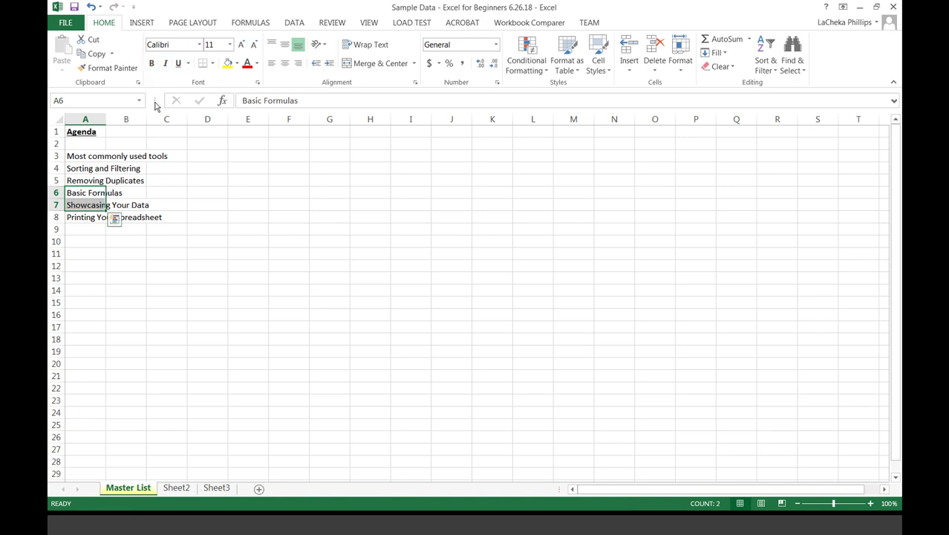
left_click(125, 228)
Format "Basic Formulas" in cell A6 as bold, italic and underlined.
left_click(90, 195)
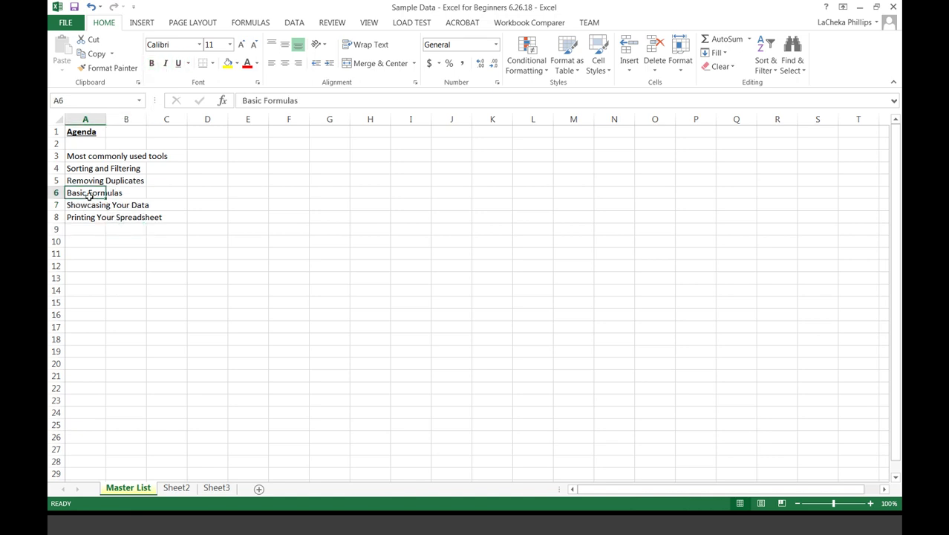
left_click(154, 64)
left_click(166, 63)
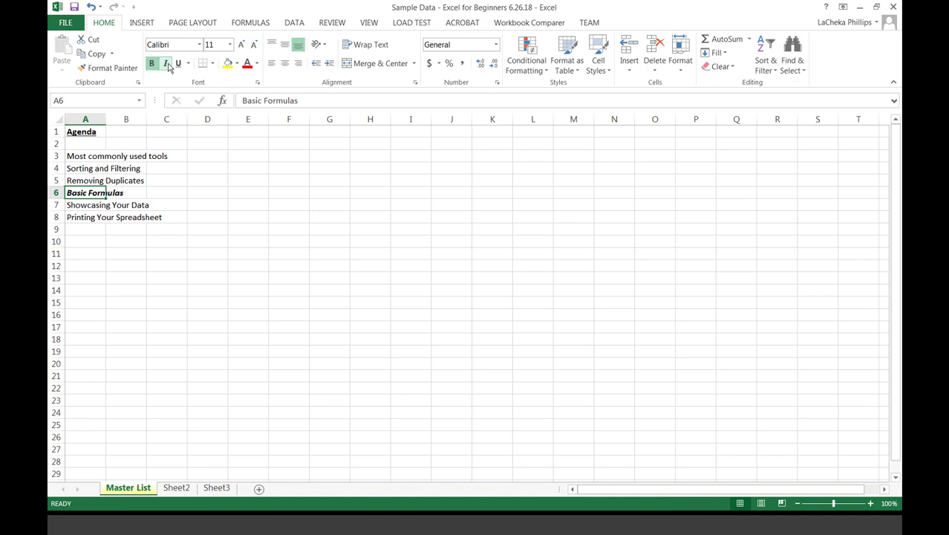
left_click(178, 64)
Turn off italic, bold and underline for "Basic Formulas" and leave the cell.
left_click(167, 64)
left_click(152, 64)
left_click(178, 64)
key("Down")
key("Down")
key("Right")
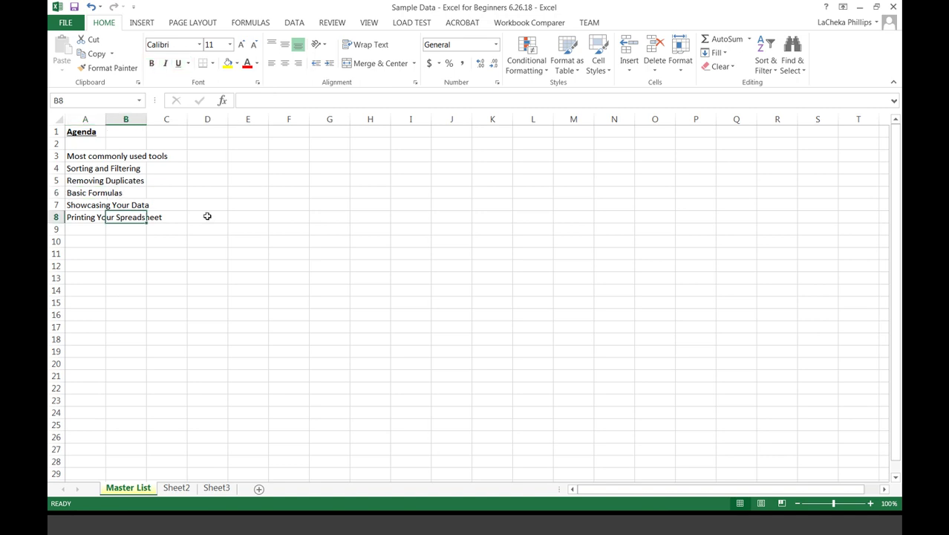
Look through the available fonts, font sizes and border styles without applying any.
left_click(200, 44)
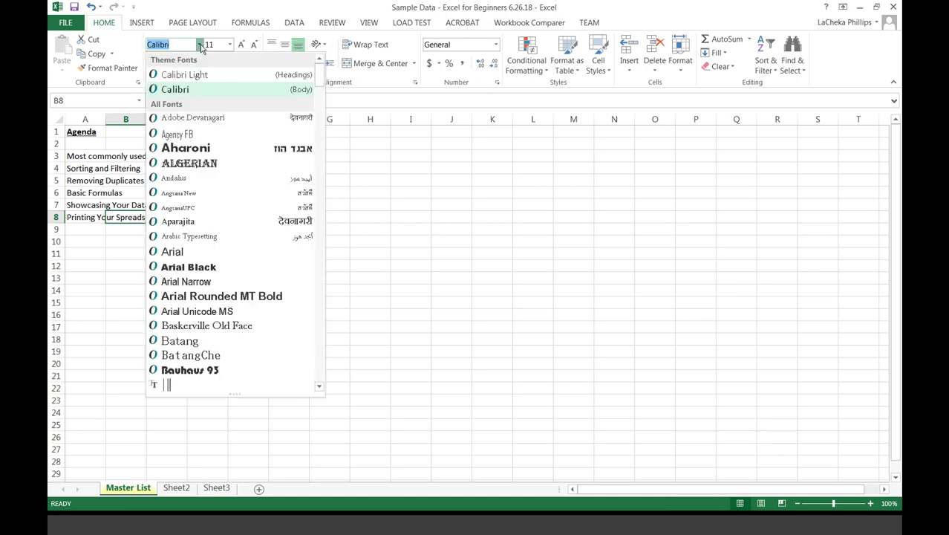
left_click(200, 45)
left_click(229, 44)
left_click(229, 46)
key("Escape")
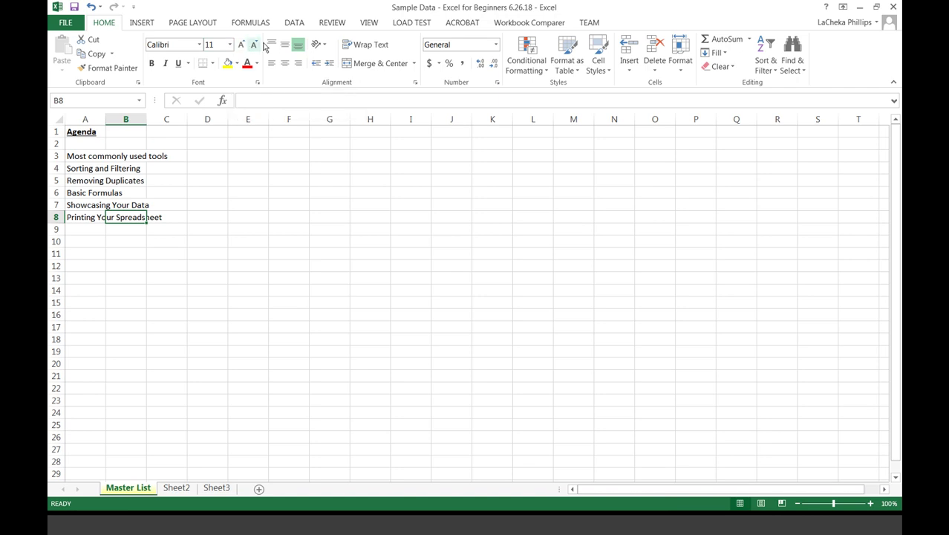
left_click(214, 64)
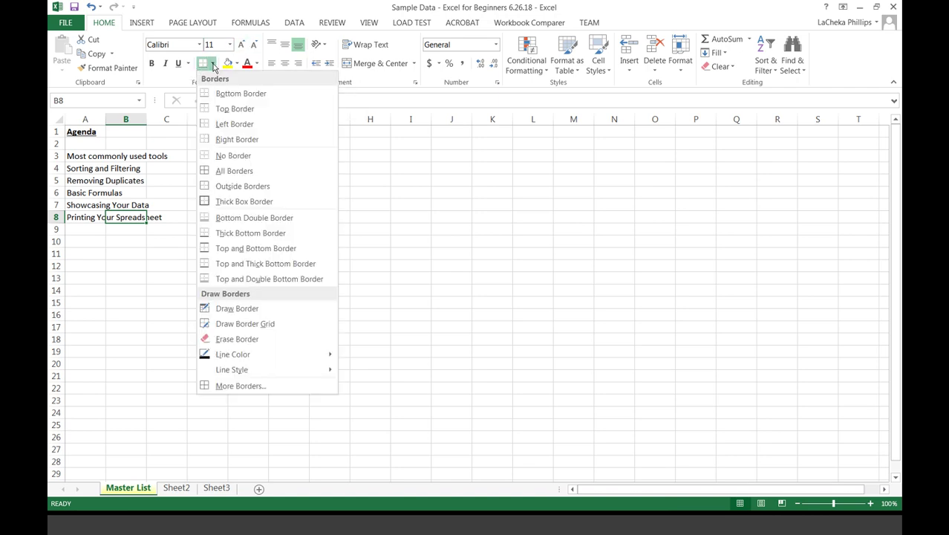
left_click(232, 176)
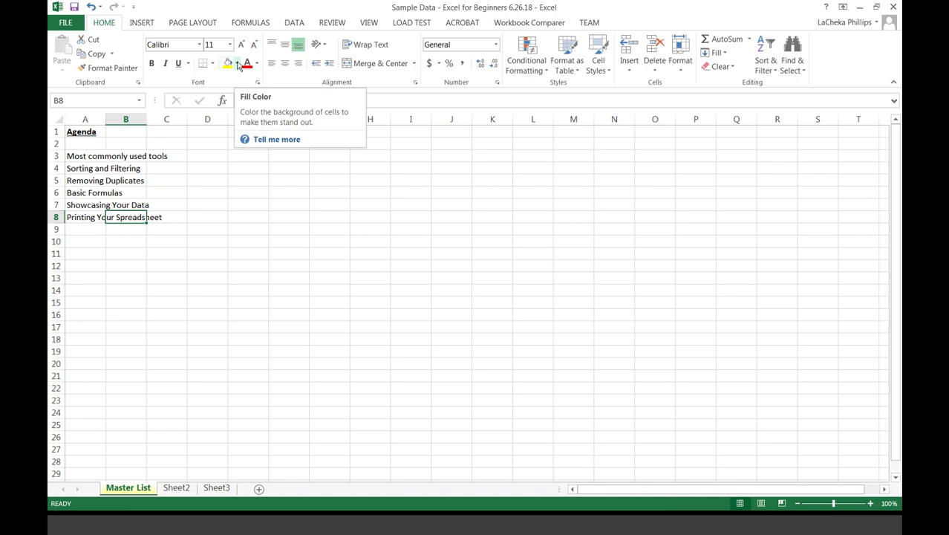
Highlight the "Agenda" heading in cell A1 with a yellow fill and color its text red.
left_click(101, 131)
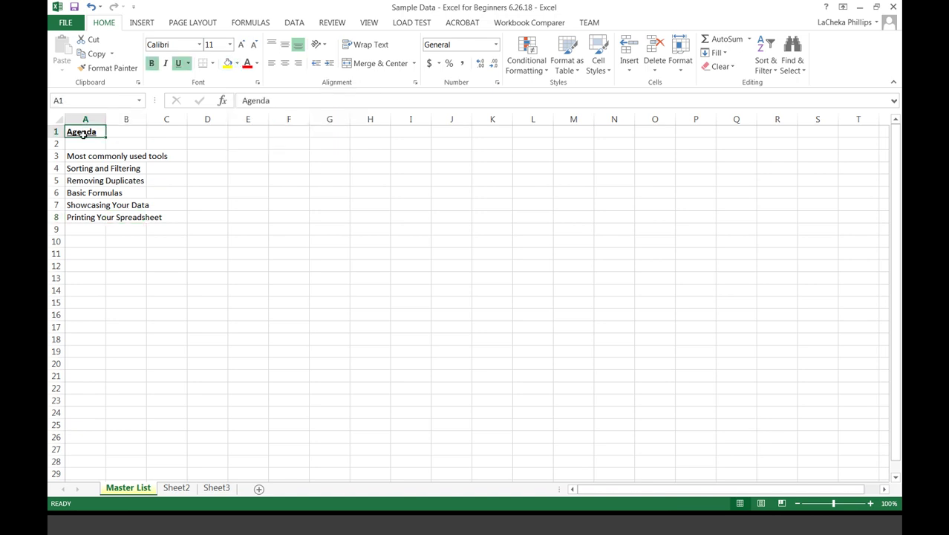
left_click(228, 64)
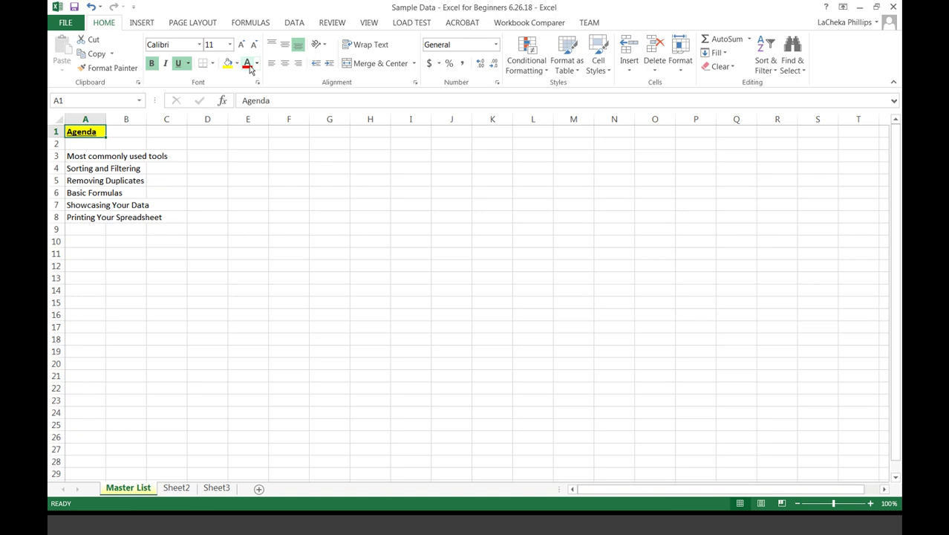
left_click(249, 67)
left_click(233, 162)
left_click(91, 132)
Undo the font color and yellow fill on the "Agenda" heading and reselect cell A1.
left_click(90, 7)
left_click(91, 9)
left_click(128, 132)
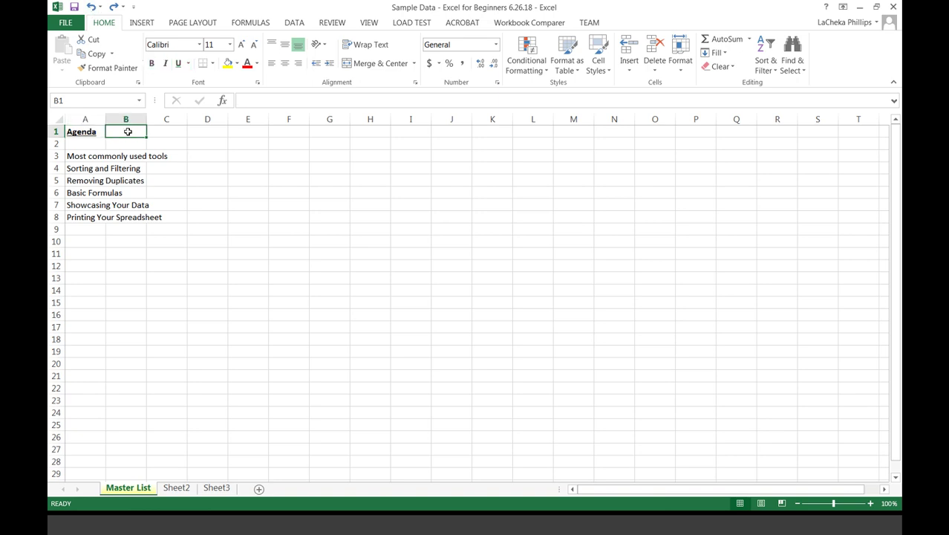
left_click(86, 133)
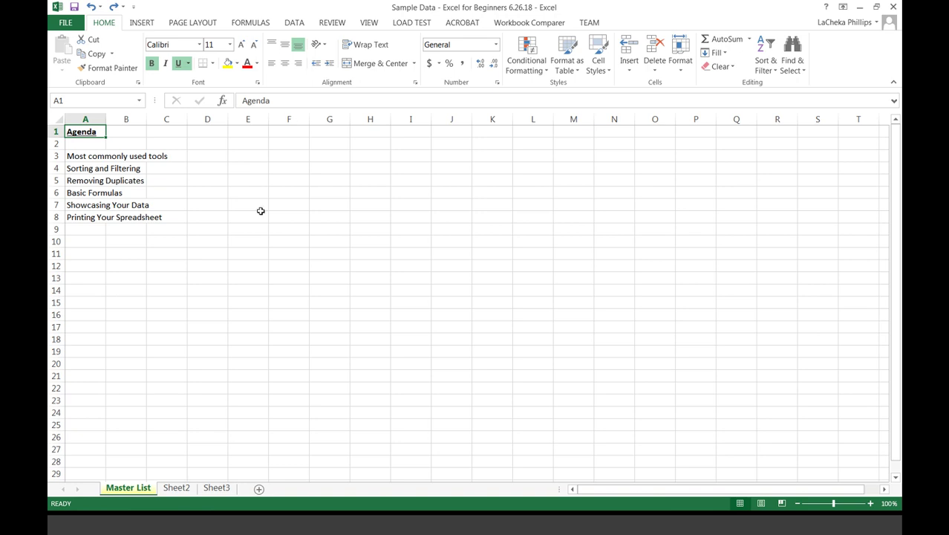
Switch to Sheet2 and select cells in the First and Last columns to examine their alignment.
left_click(173, 490)
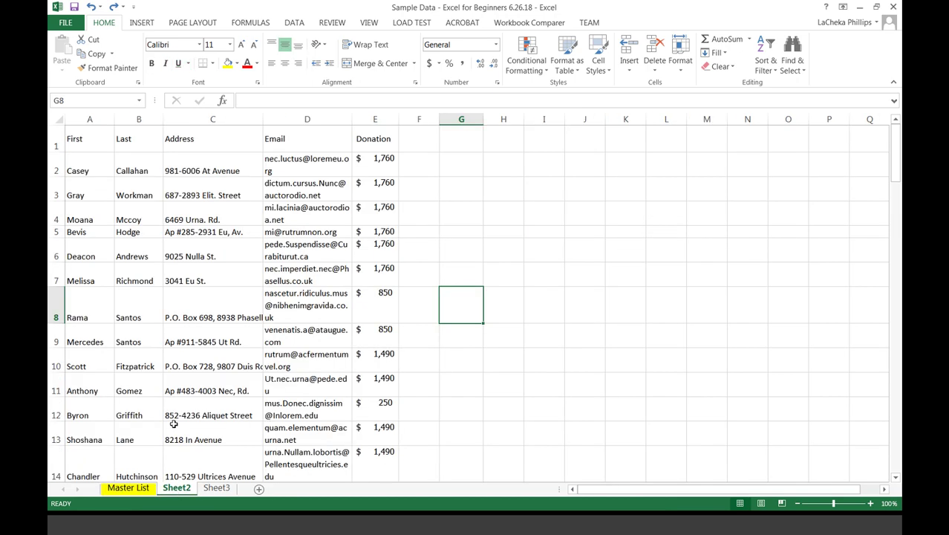
left_click(143, 166)
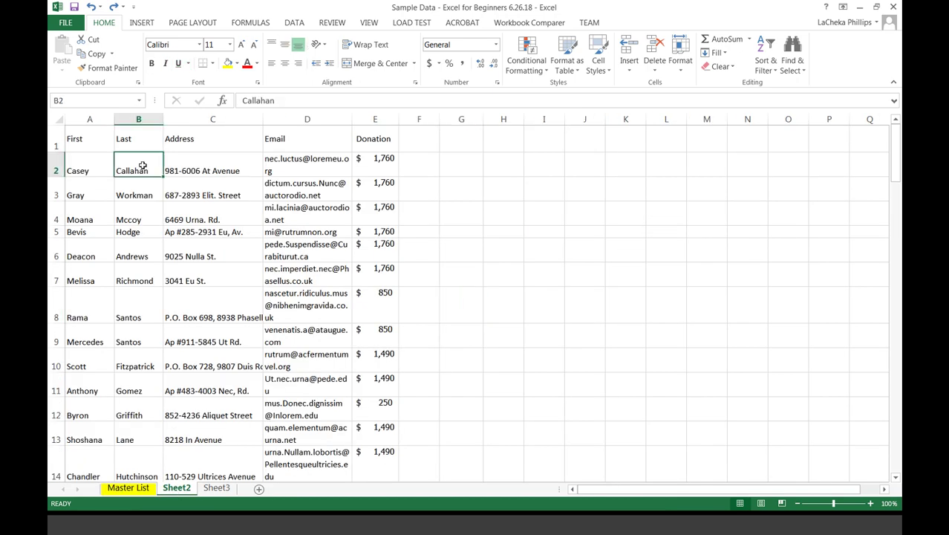
left_click(147, 249)
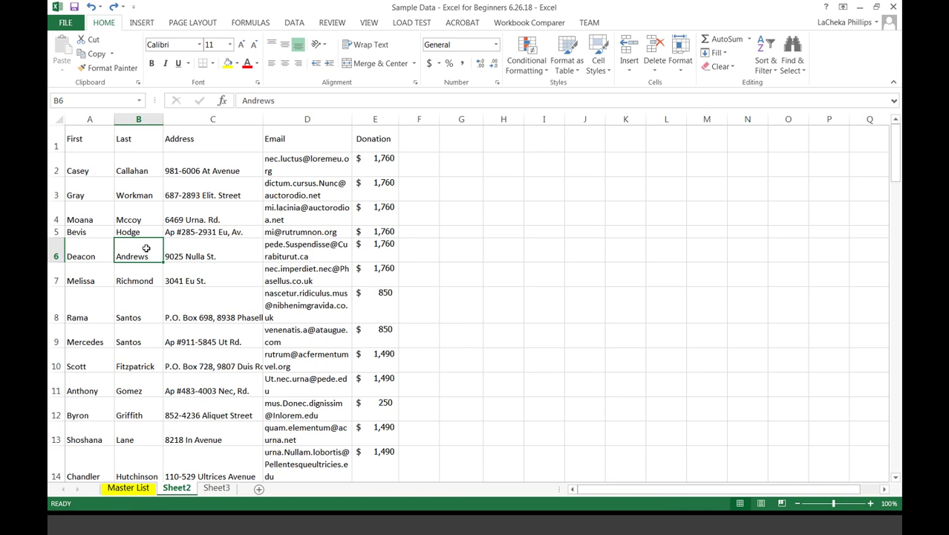
left_click(88, 167)
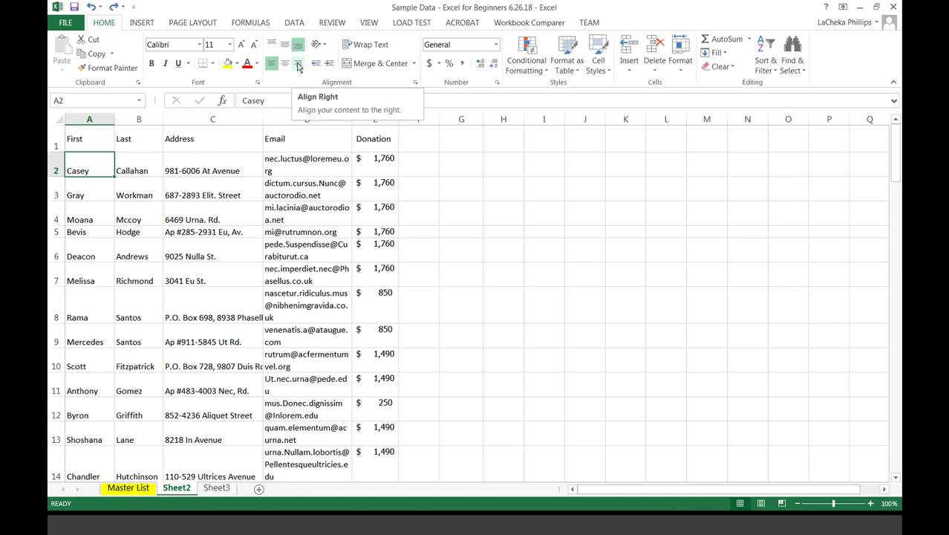
Align the "First" header in cell A1 to the top, and set it back to middle alignment.
left_click(89, 139)
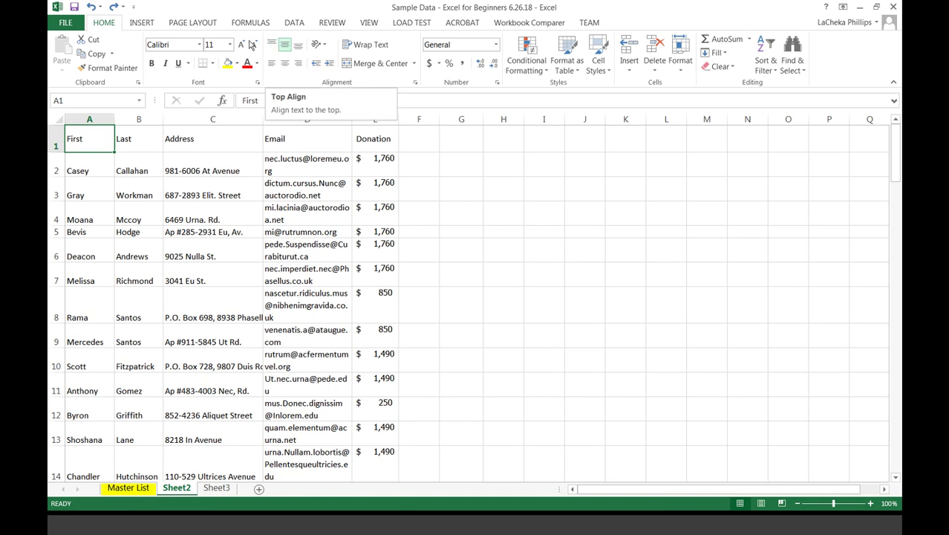
left_click(271, 46)
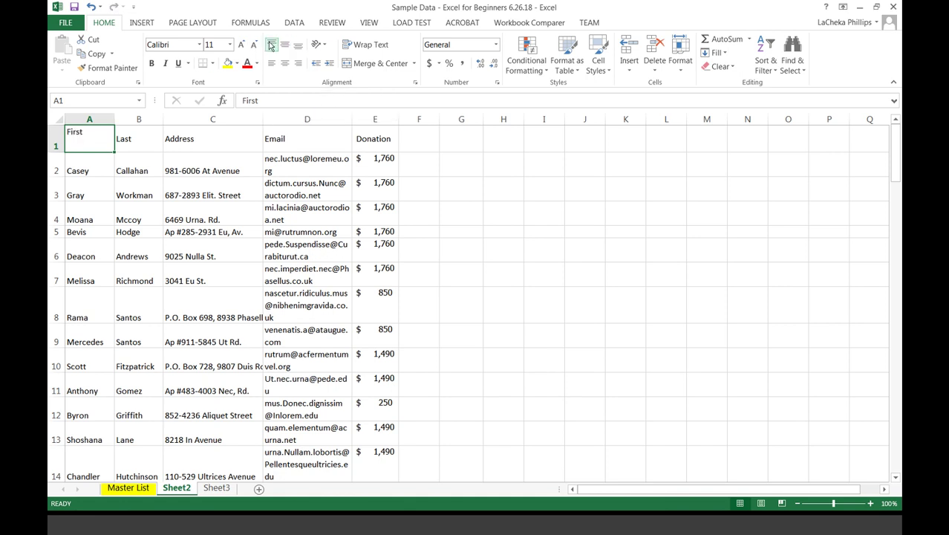
left_click(286, 46)
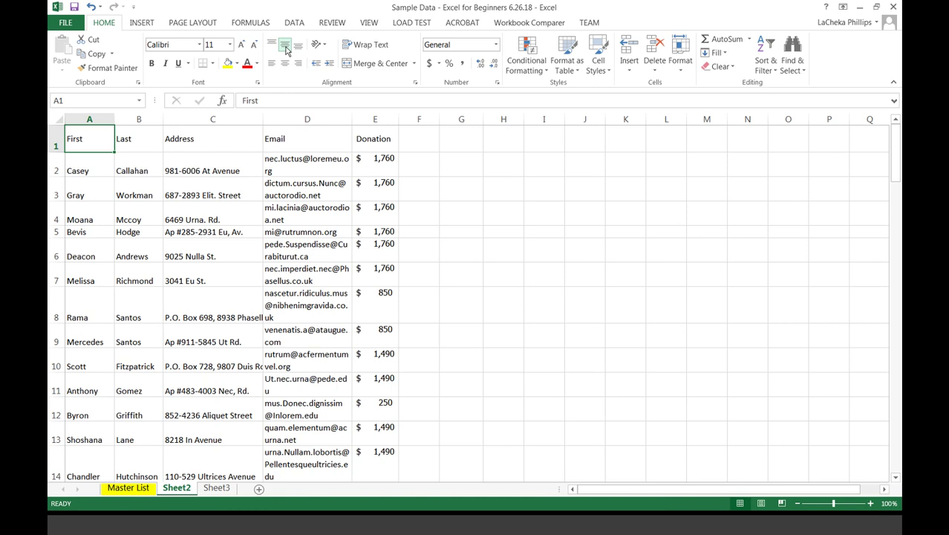
Align the "First" header in cell A1 to the bottom, trying right alignment before setting it to left alignment.
left_click(298, 46)
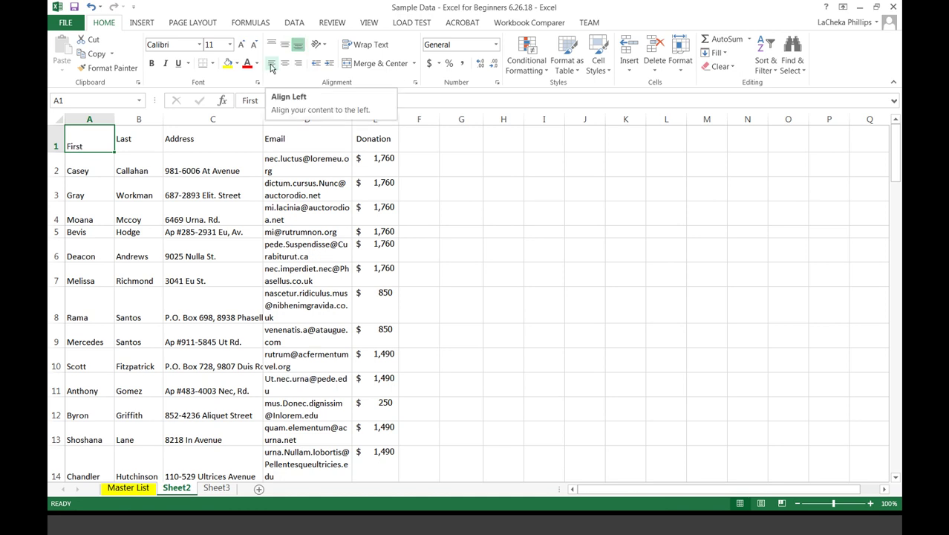
left_click(272, 66)
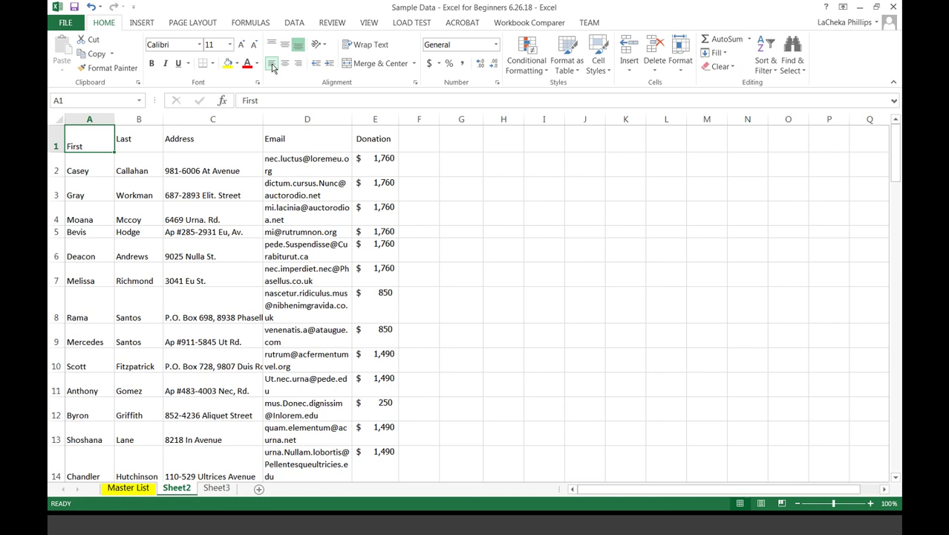
left_click(298, 64)
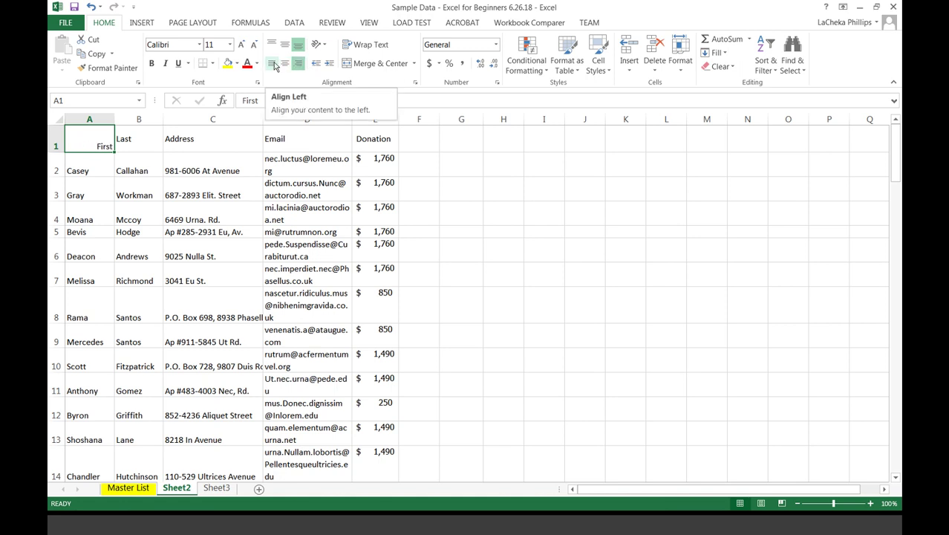
left_click(273, 66)
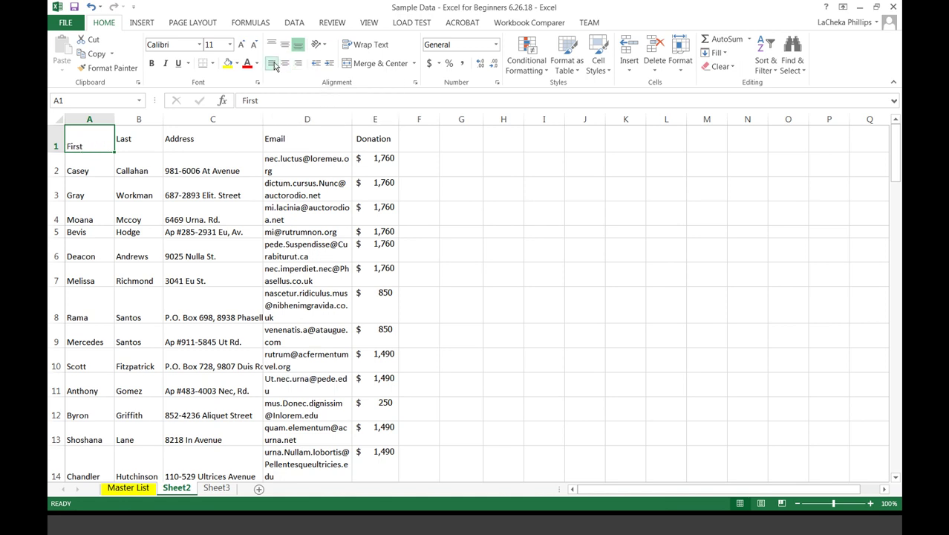
Increase the indent of the "First" header in cell A1, and decrease it back to the cell's edge.
left_click(330, 65)
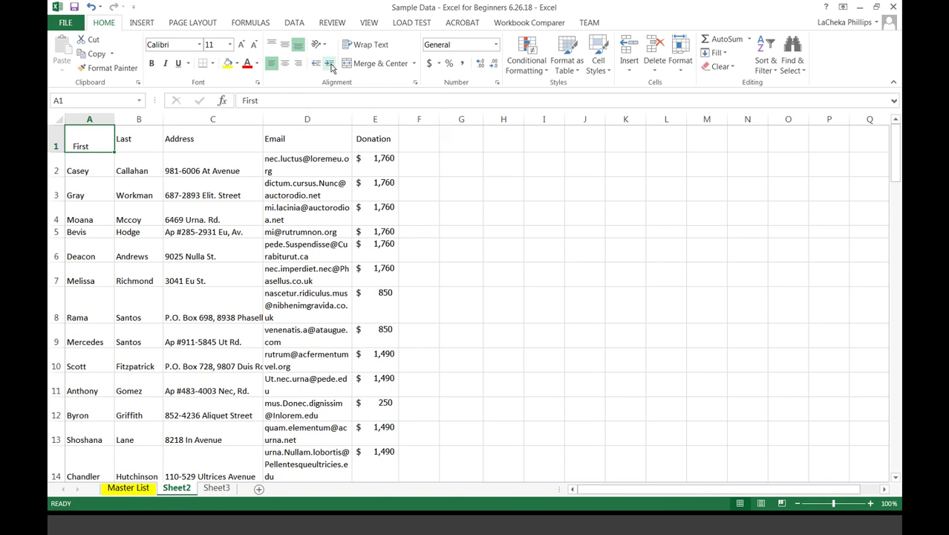
left_click(331, 66)
left_click(318, 66)
left_click(318, 65)
left_click(324, 46)
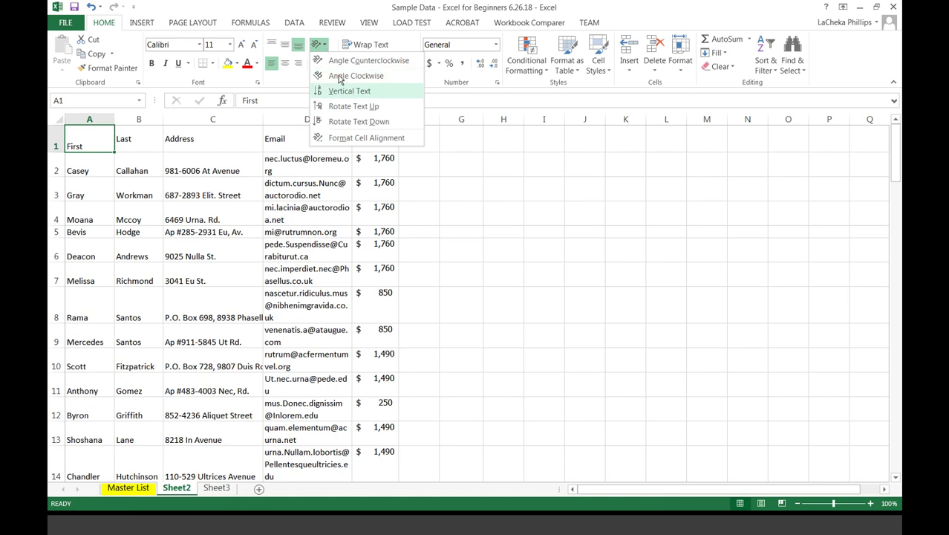
left_click(349, 139)
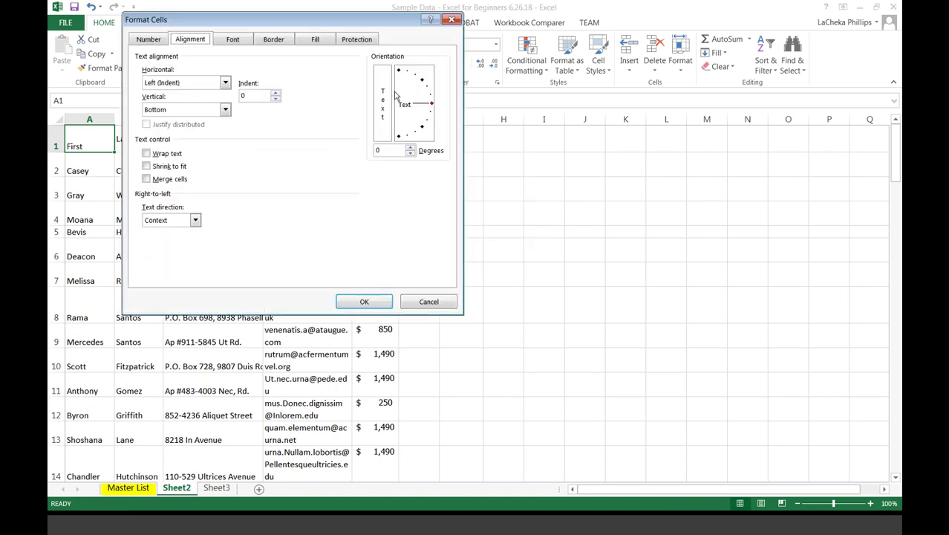
key("Escape")
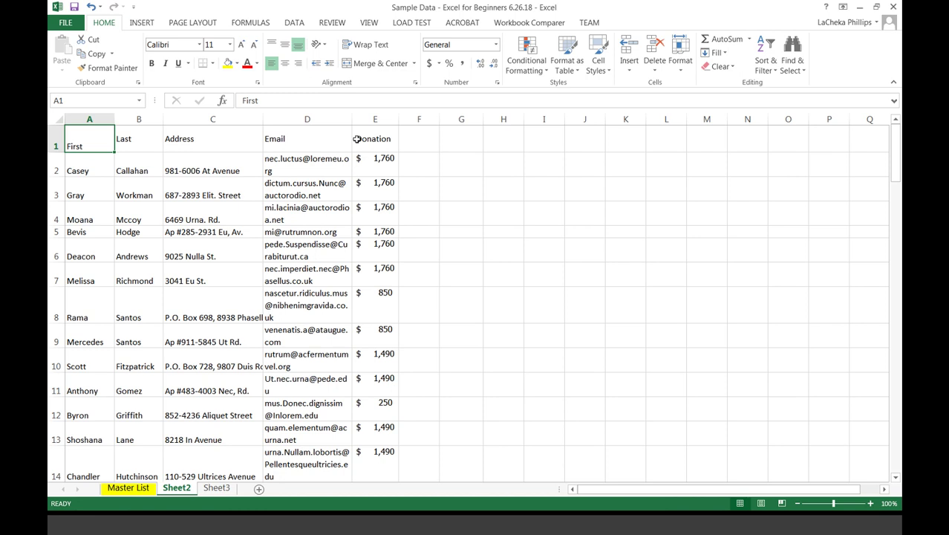
Rotate the "First" header in cell A1 to a 46-degree text orientation using the cell alignment settings.
left_click(324, 46)
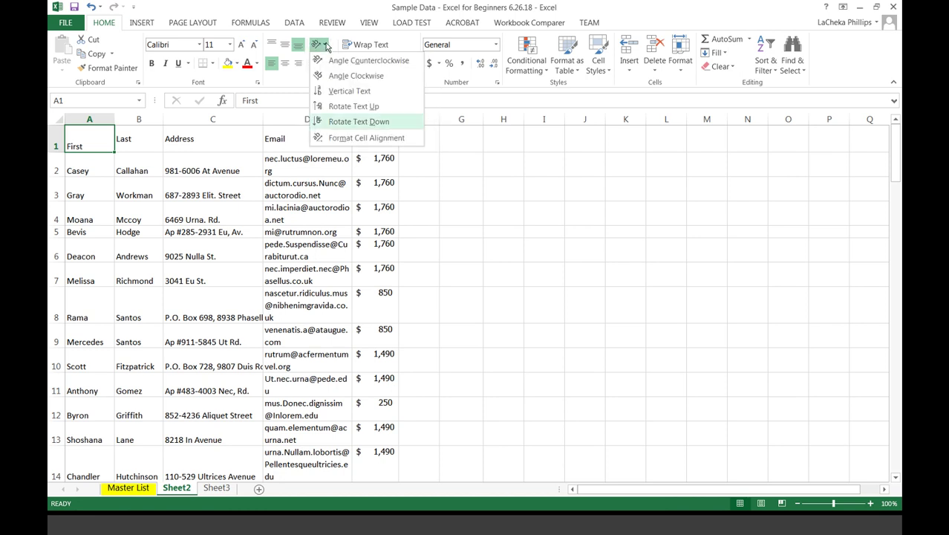
left_click(341, 140)
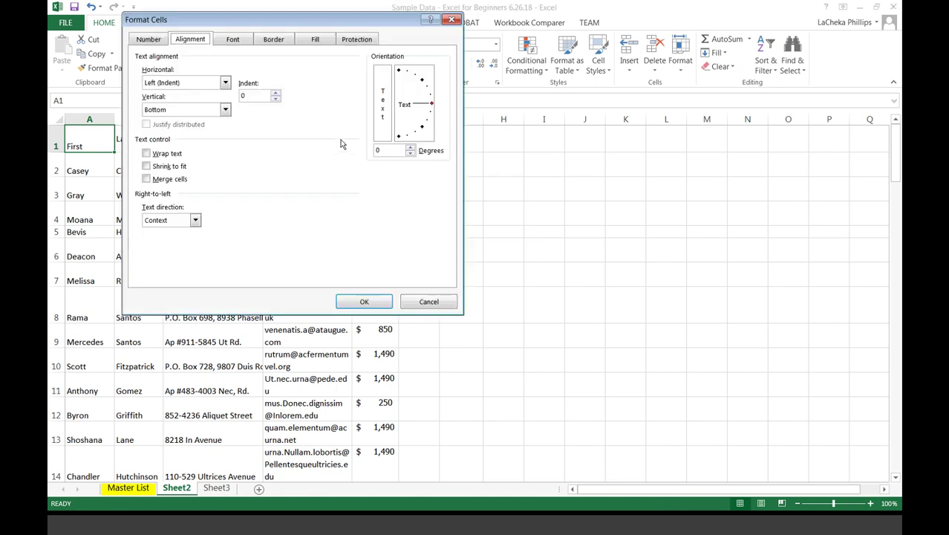
left_click_drag(303, 25, 350, 65)
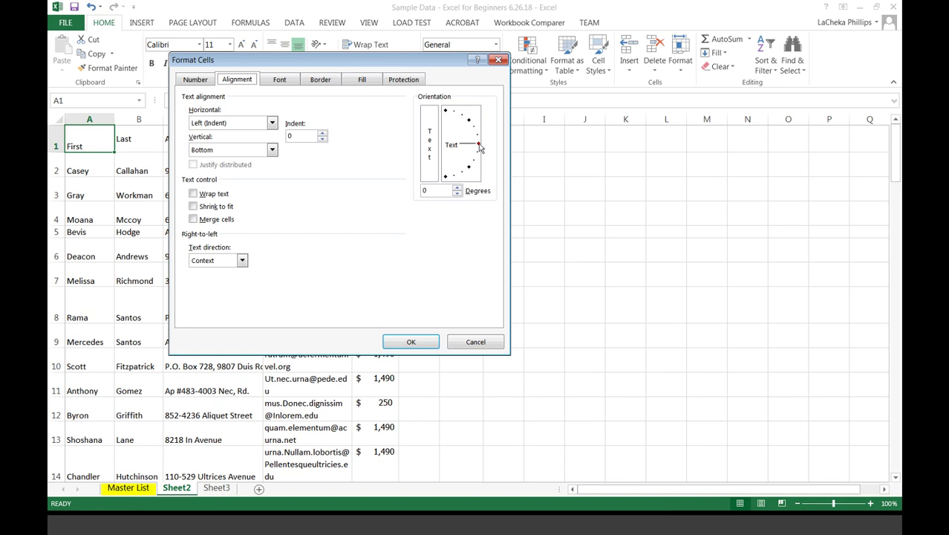
left_click_drag(479, 145, 473, 118)
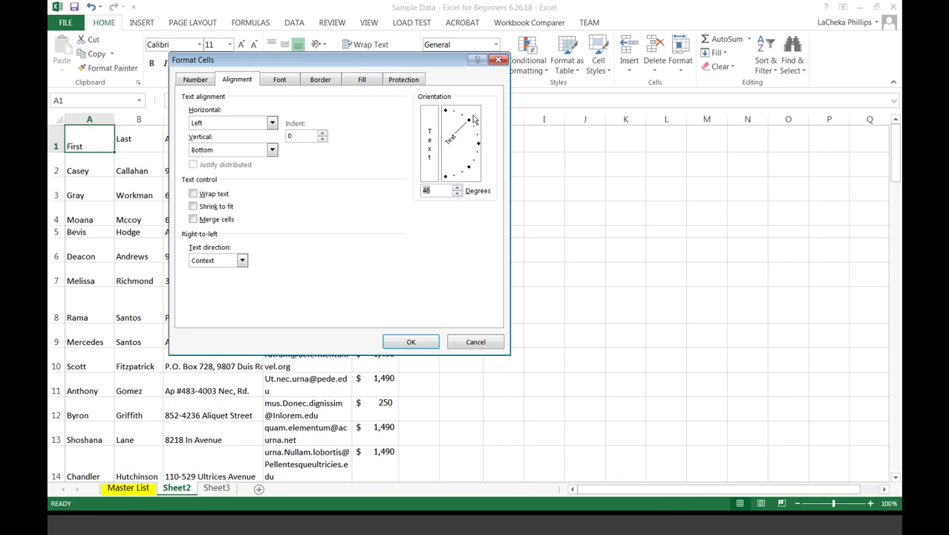
left_click(412, 341)
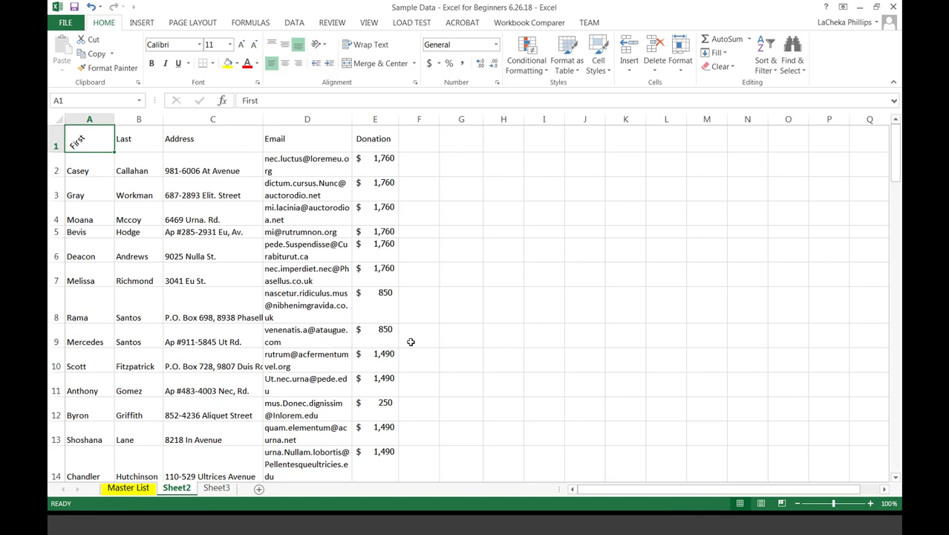
left_click(77, 169)
left_click(104, 145)
Set the text orientation of the "First" header in cell A1 back to 0 degrees.
left_click(328, 47)
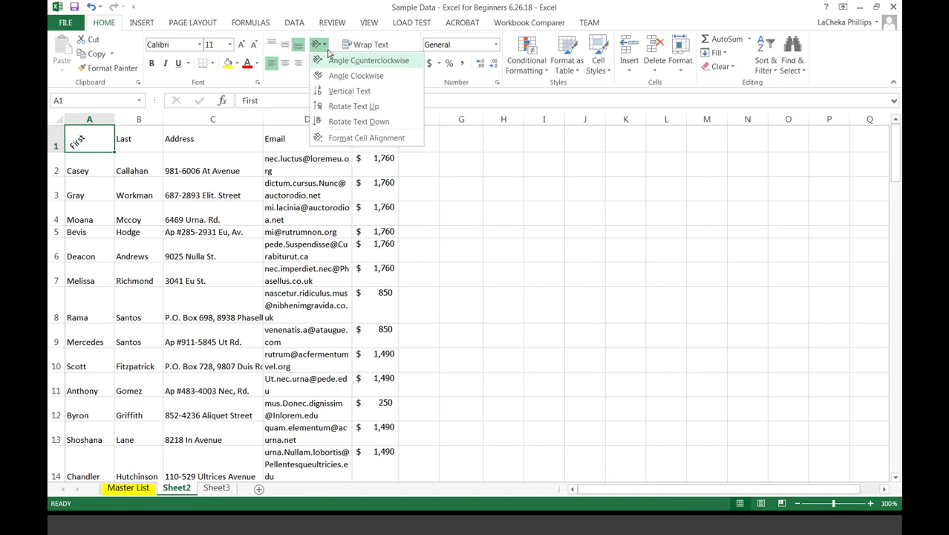
left_click(335, 140)
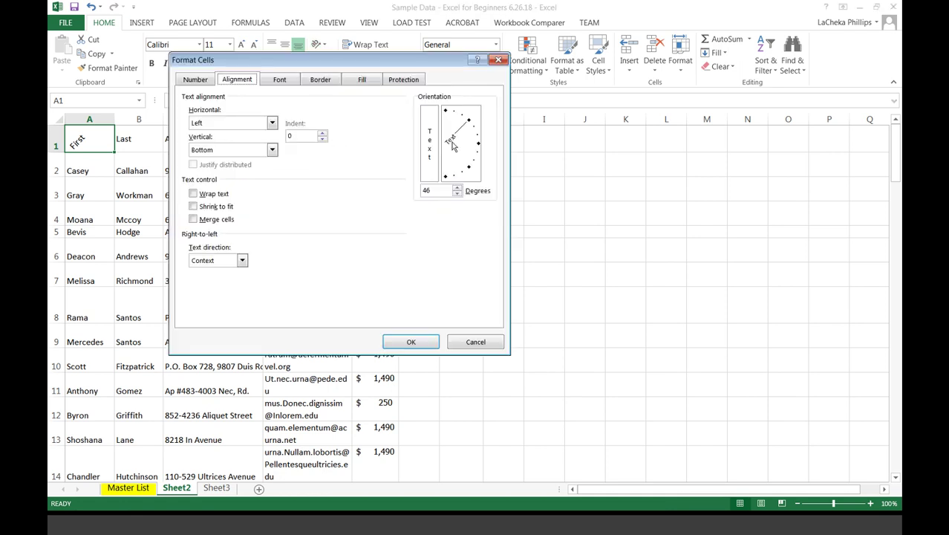
left_click_drag(452, 146, 472, 147)
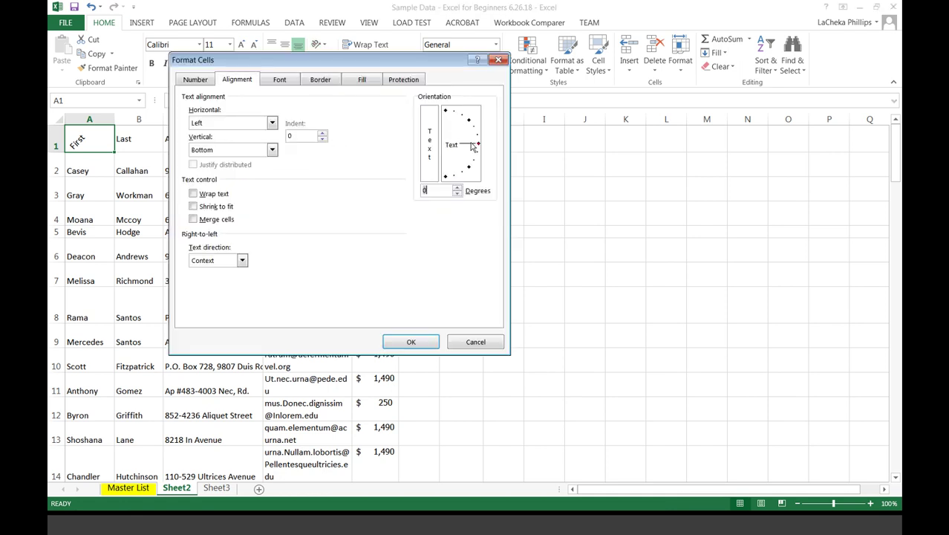
left_click(414, 342)
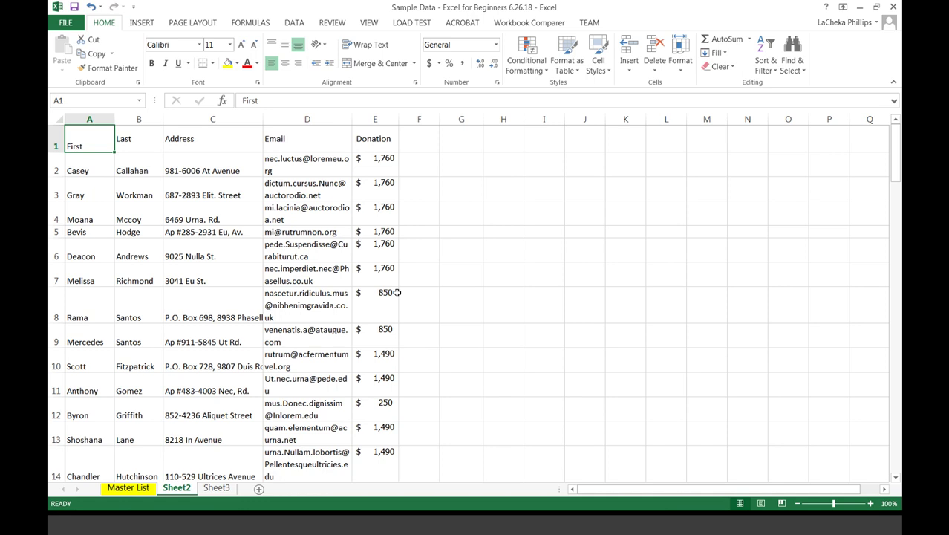
Select the first donation amount in cell E2 and examine the number formats available for it, without applying one.
left_click(453, 222)
key("Left")
key("Left")
key("Up")
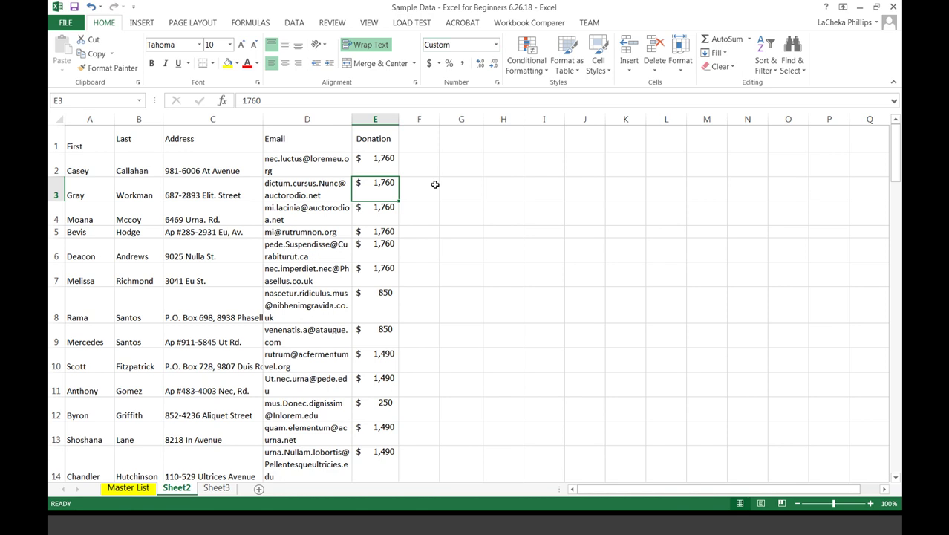
left_click(390, 165)
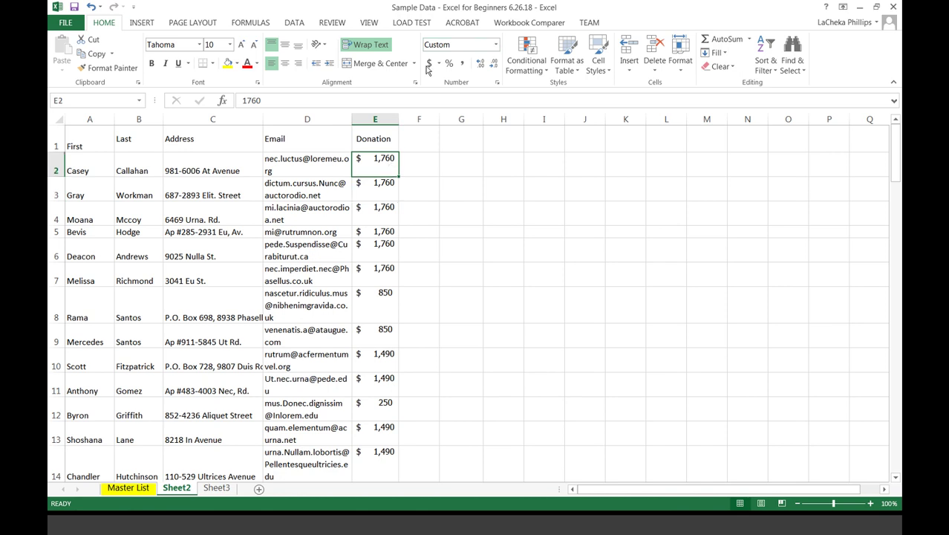
left_click(496, 45)
left_click(496, 45)
left_click(497, 45)
left_click(496, 45)
left_click(459, 46)
left_click(496, 44)
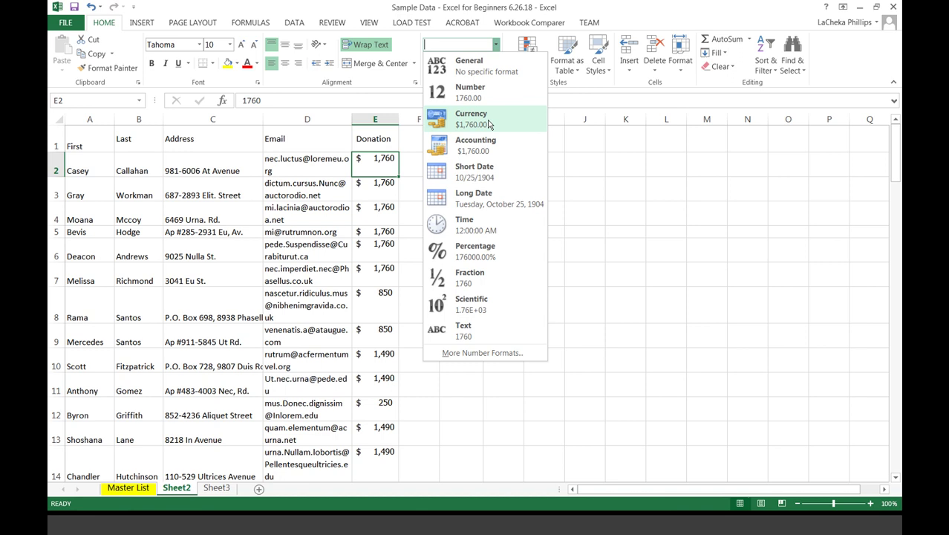
key("Down")
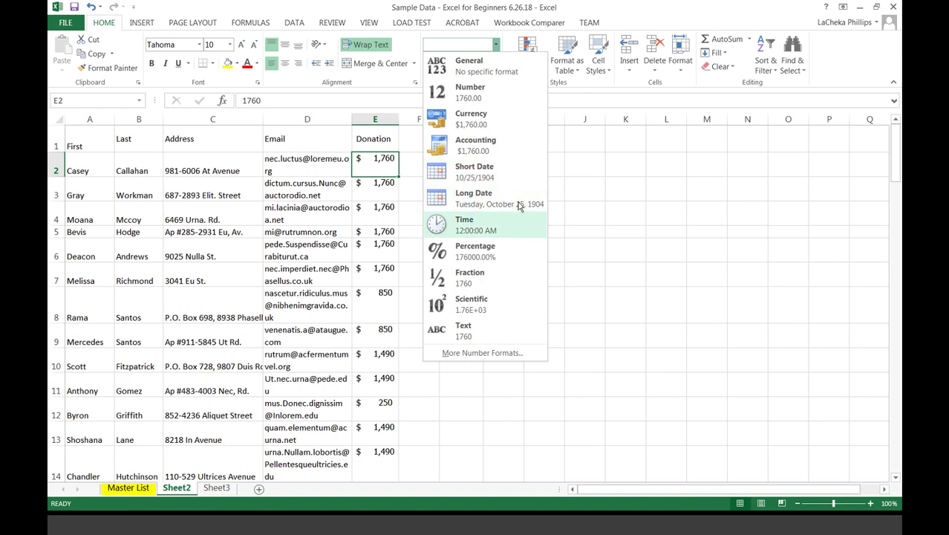
key("Down")
key("Down")
key("Up")
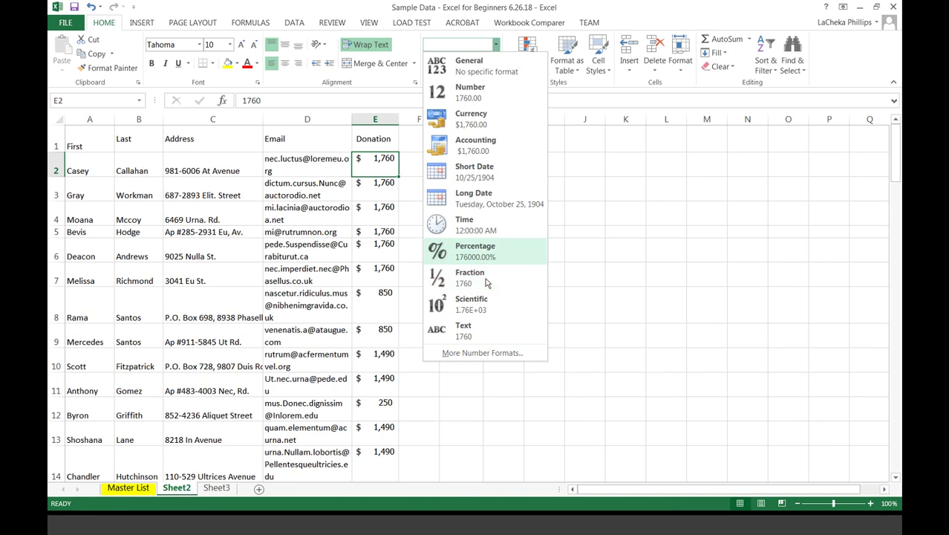
key("Up")
key("Up")
key("Up")
key("Escape")
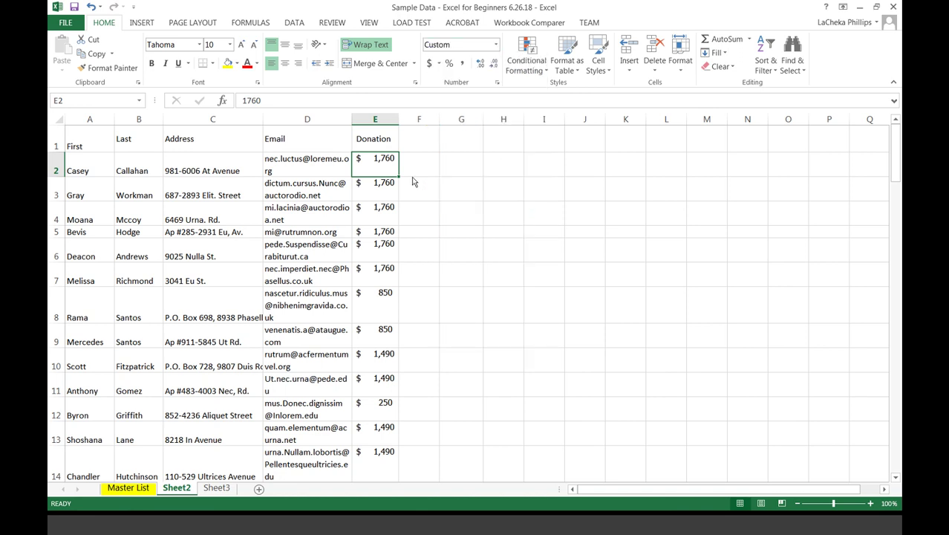
Set the number format of the entire Donation column to General and select cell E2 to check it.
left_click(378, 119)
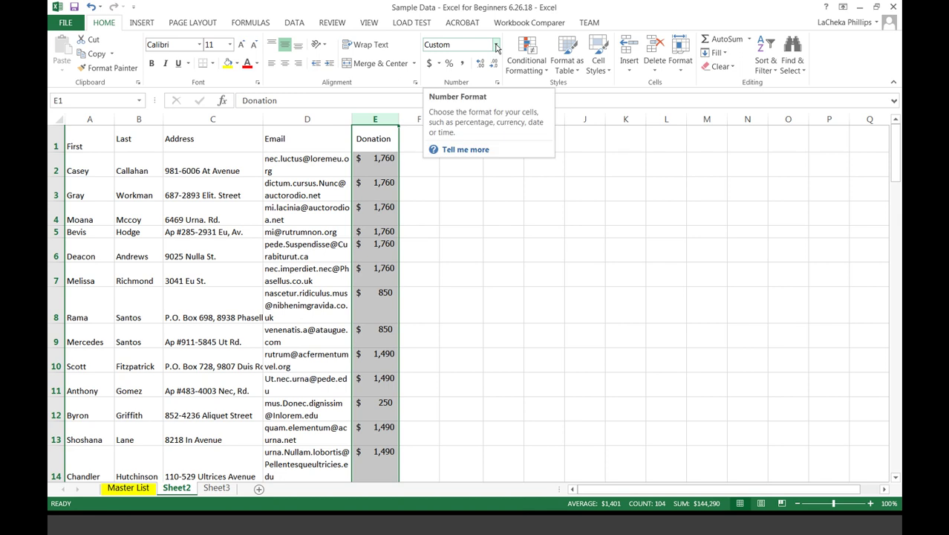
left_click(496, 46)
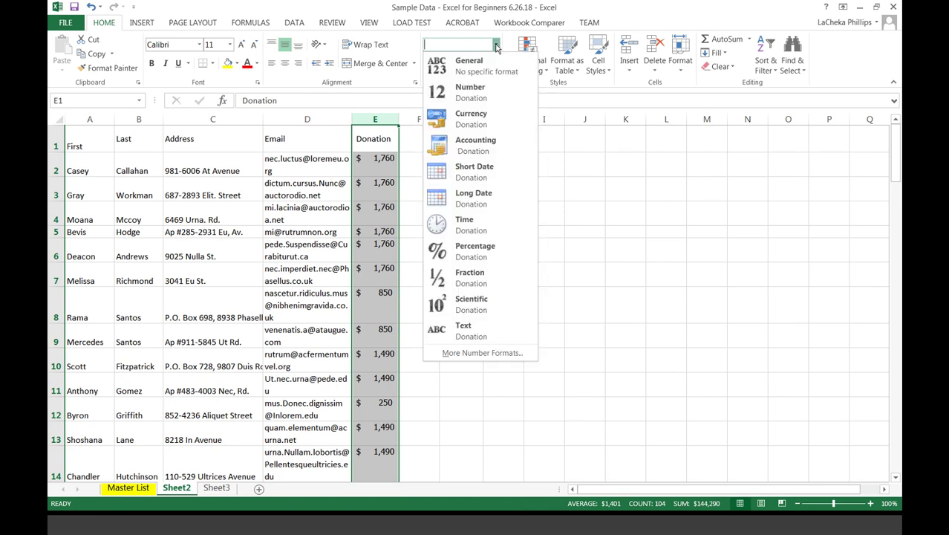
key("Down")
left_click(481, 69)
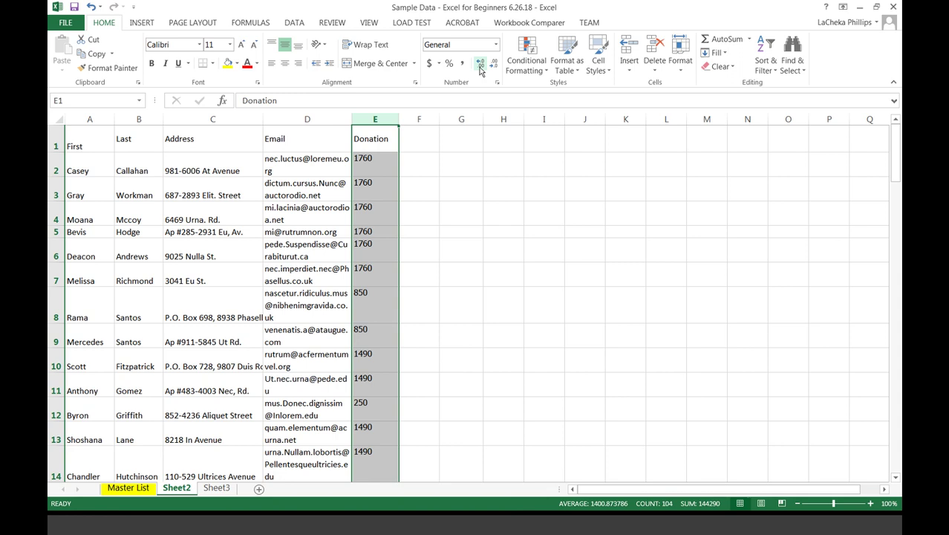
left_click(470, 227)
key("Left")
key("Left")
key("Up")
key("Up")
key("Up")
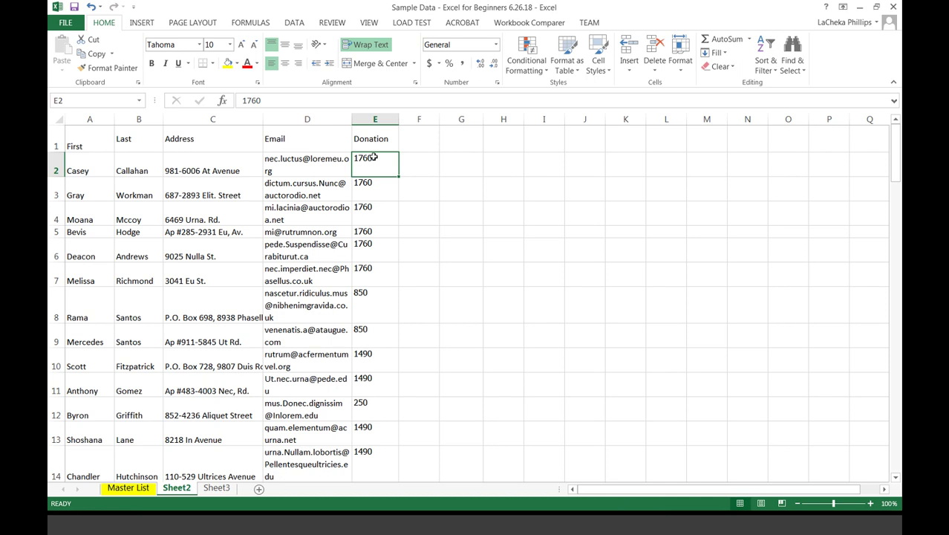
Apply the Currency number format to the entire Donation column.
left_click(383, 122)
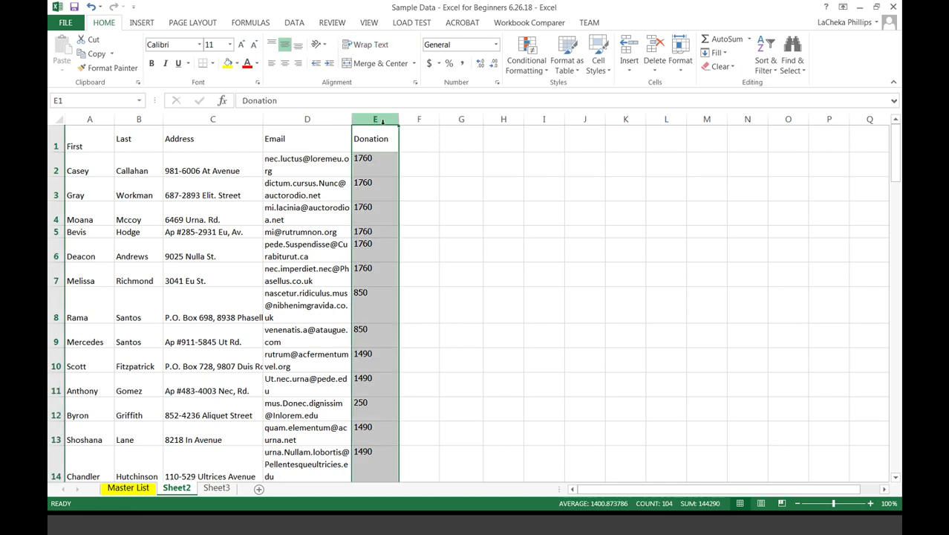
left_click(371, 144)
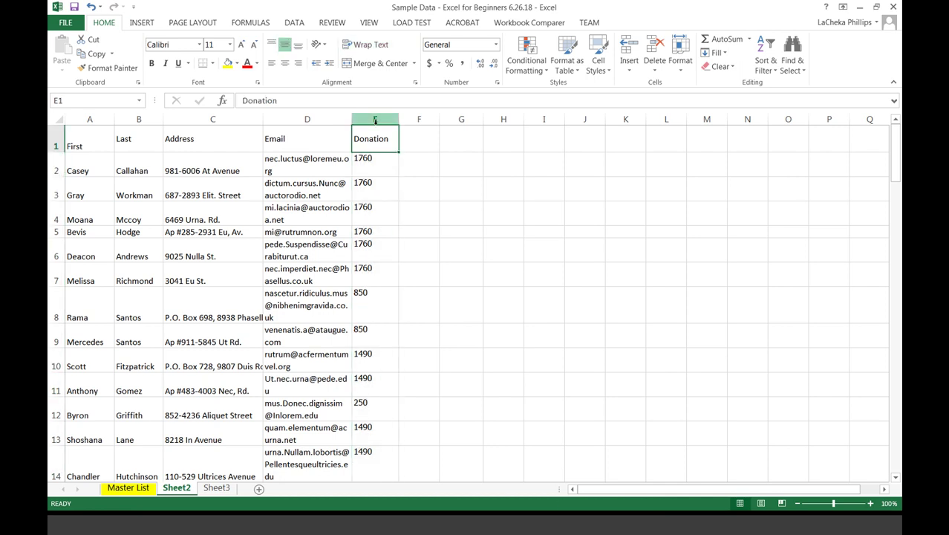
left_click(375, 121)
left_click(496, 44)
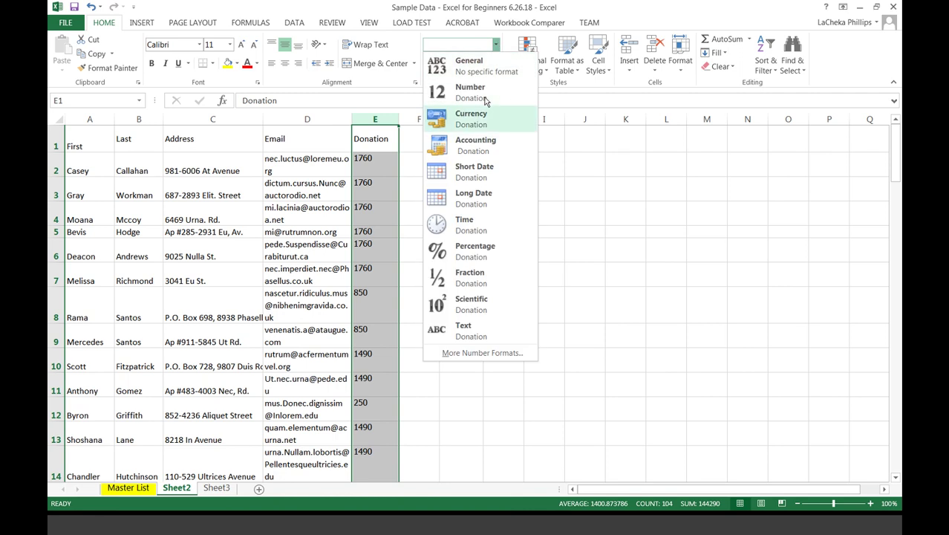
left_click(479, 118)
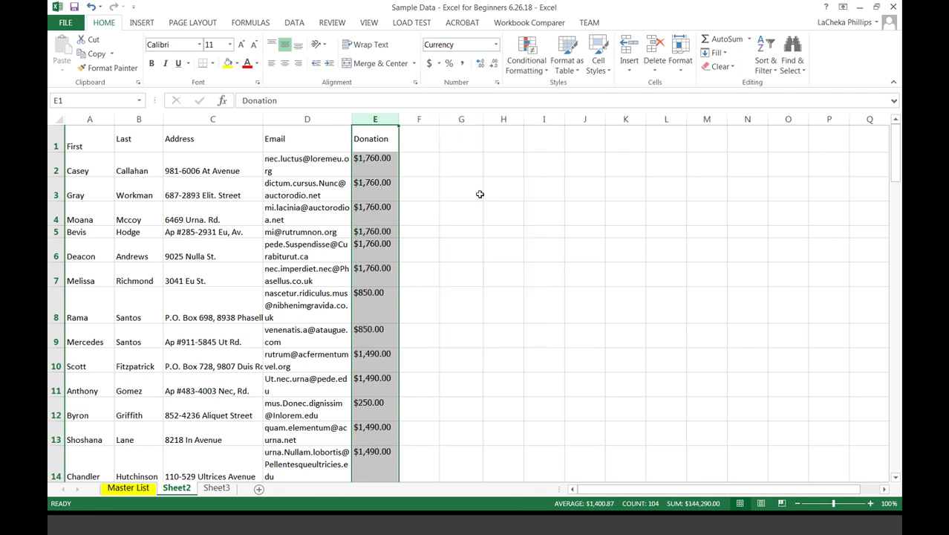
left_click(475, 194)
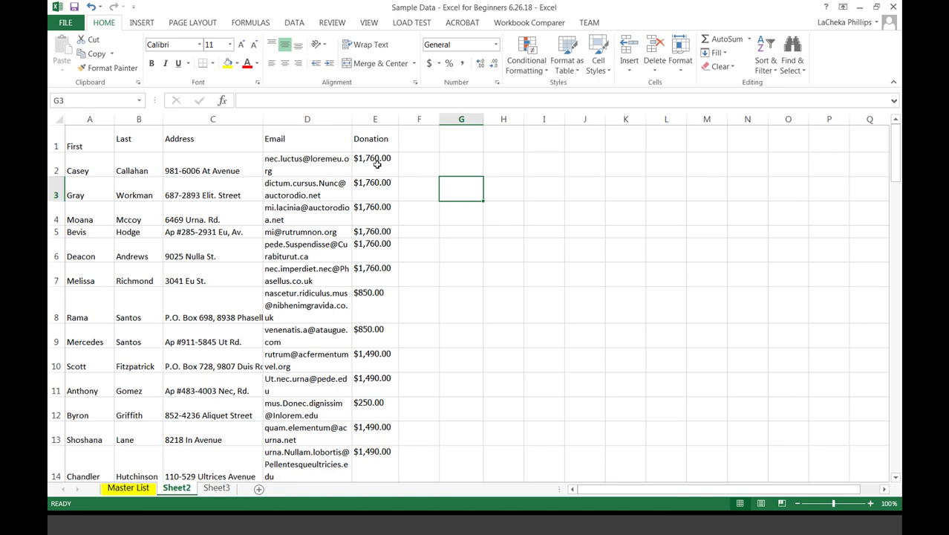
Reduce the amounts in the Donation column to zero decimal places.
left_click(377, 123)
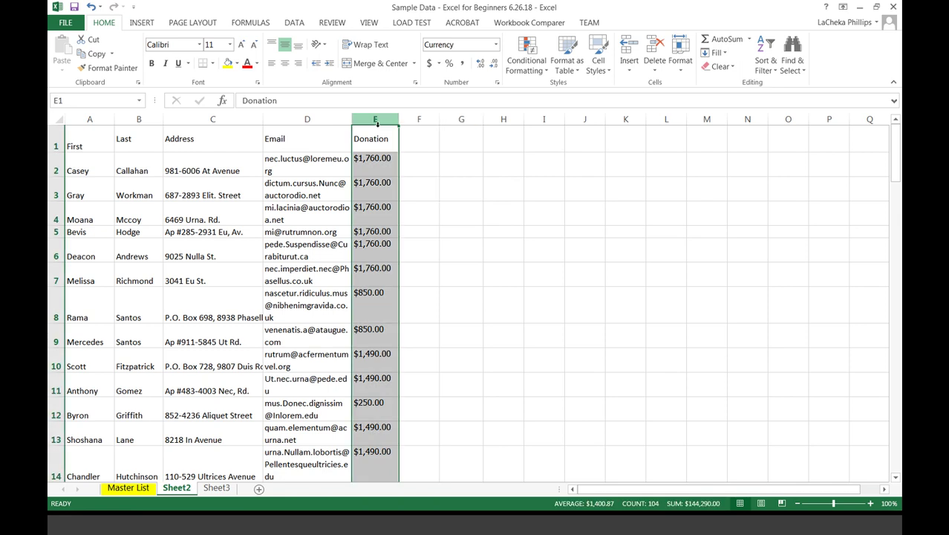
left_click(495, 64)
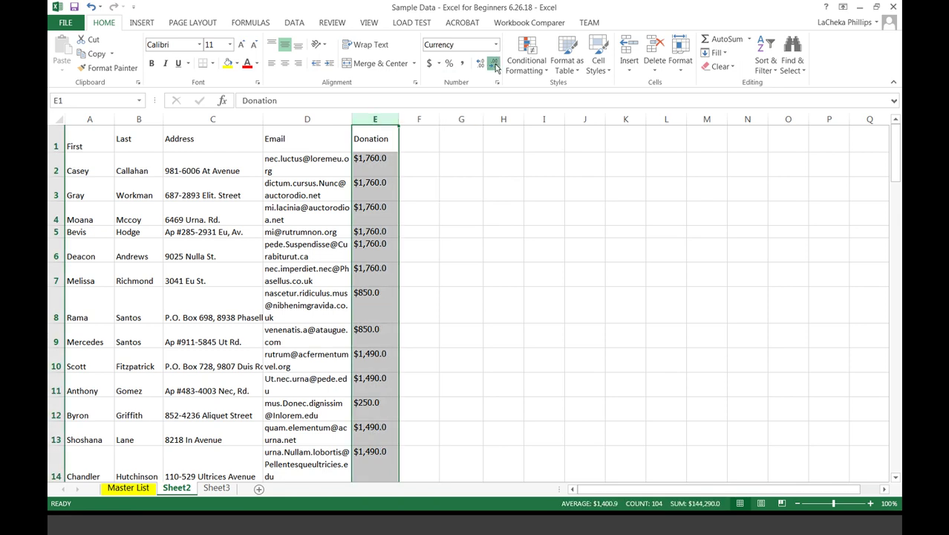
left_click(494, 64)
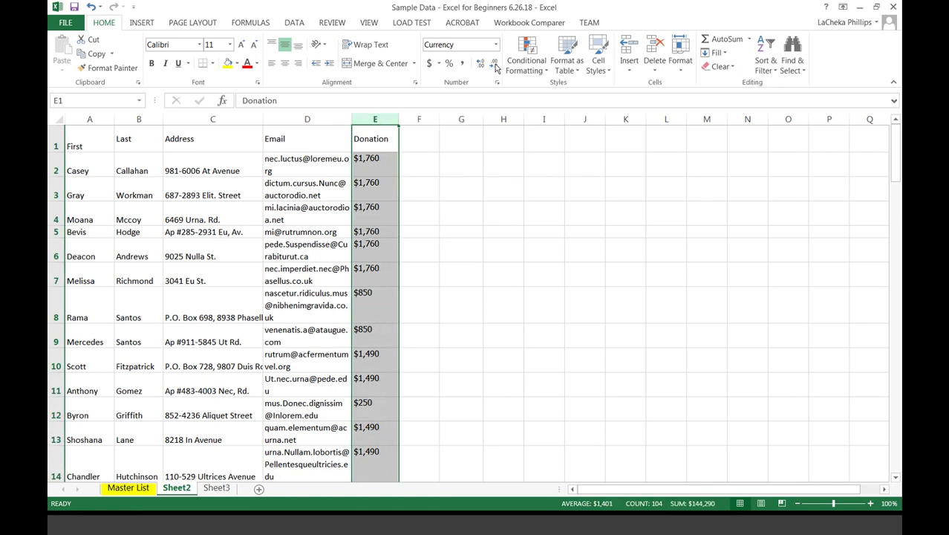
Deselect the Donation column and move to cell A2, the first entry in the First column.
left_click(466, 161)
key("Left")
key("Left")
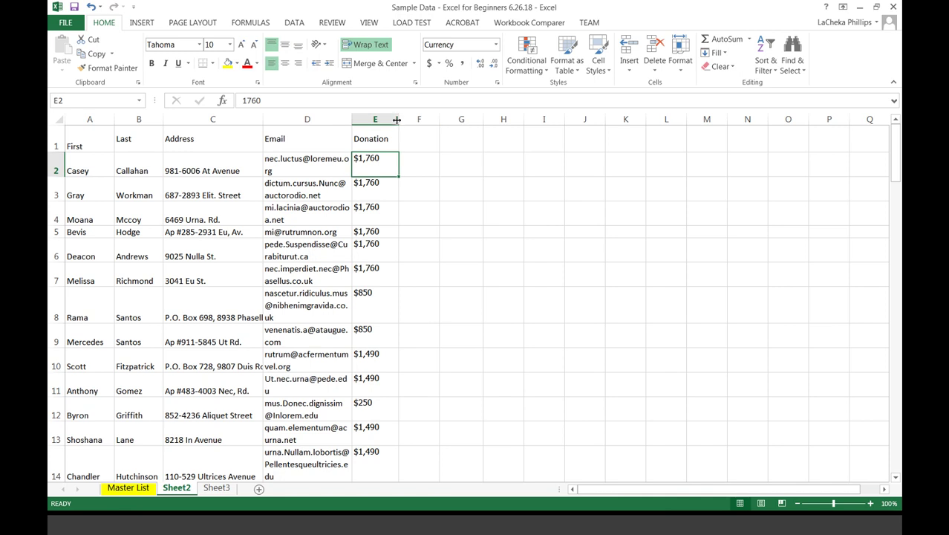
key("Left")
key("Left")
key("Left")
key("Left")
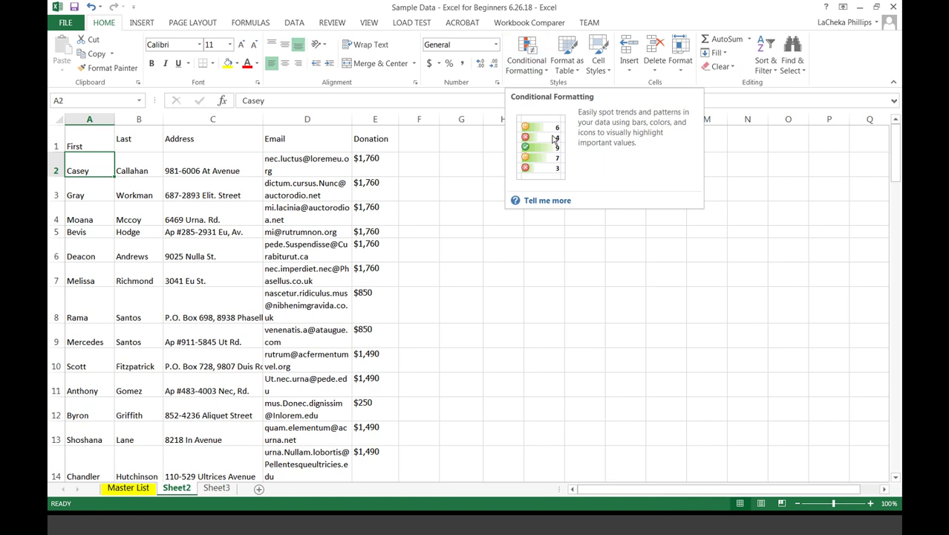
Apply a Greater Than 800 conditional formatting rule to cell A2, using Light Red Fill with Dark Red Text.
left_click(542, 66)
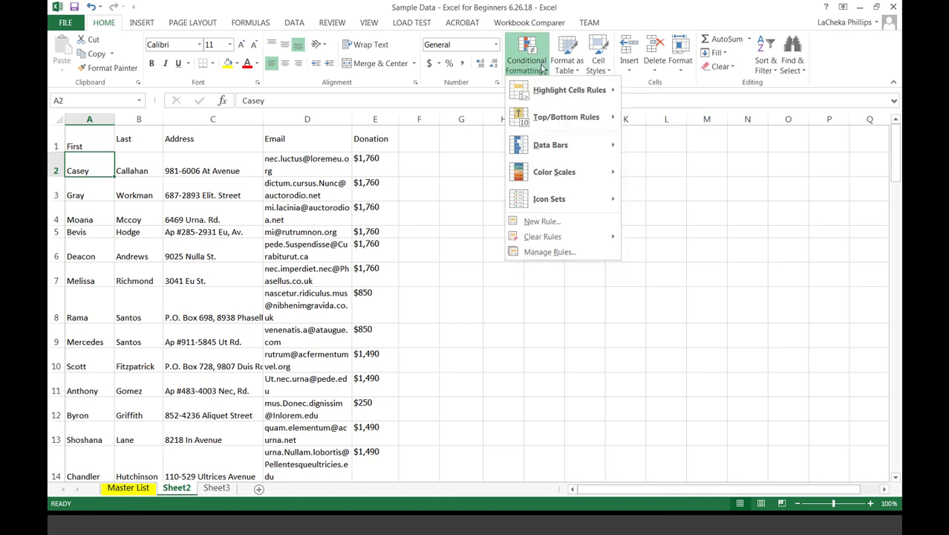
left_click(543, 68)
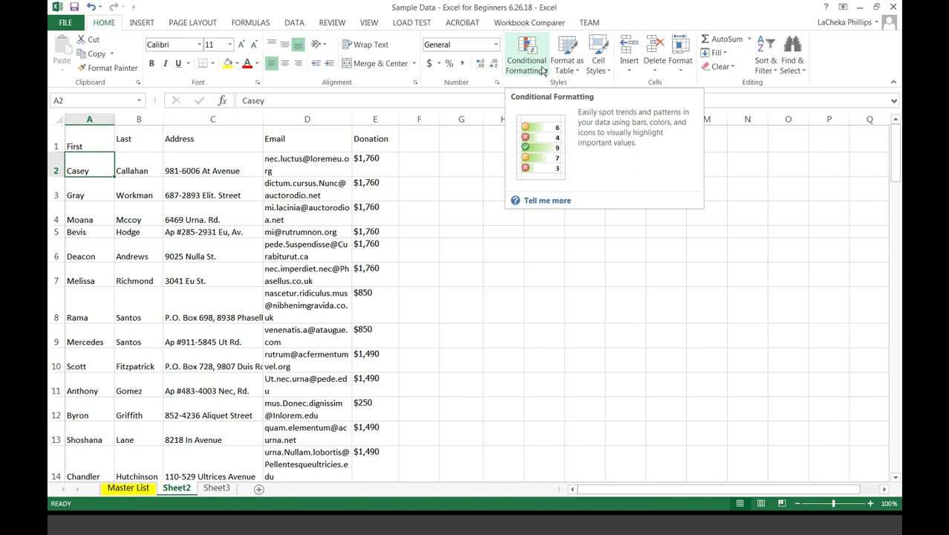
left_click(544, 69)
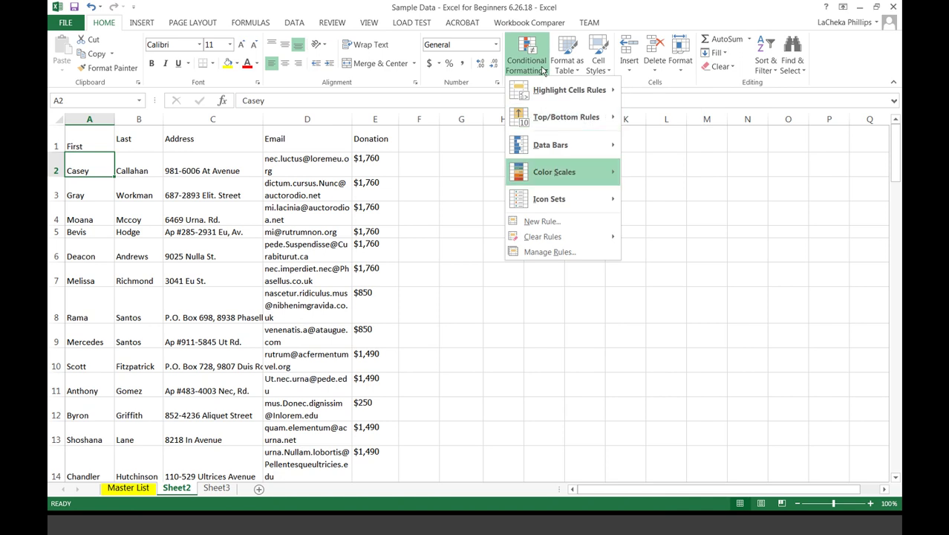
mouse_move(548, 98)
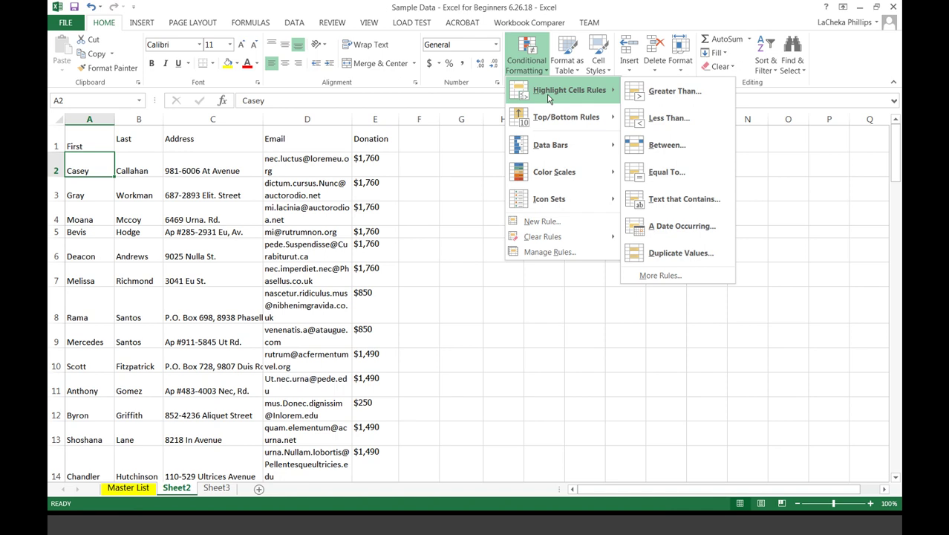
mouse_move(546, 148)
left_click(674, 94)
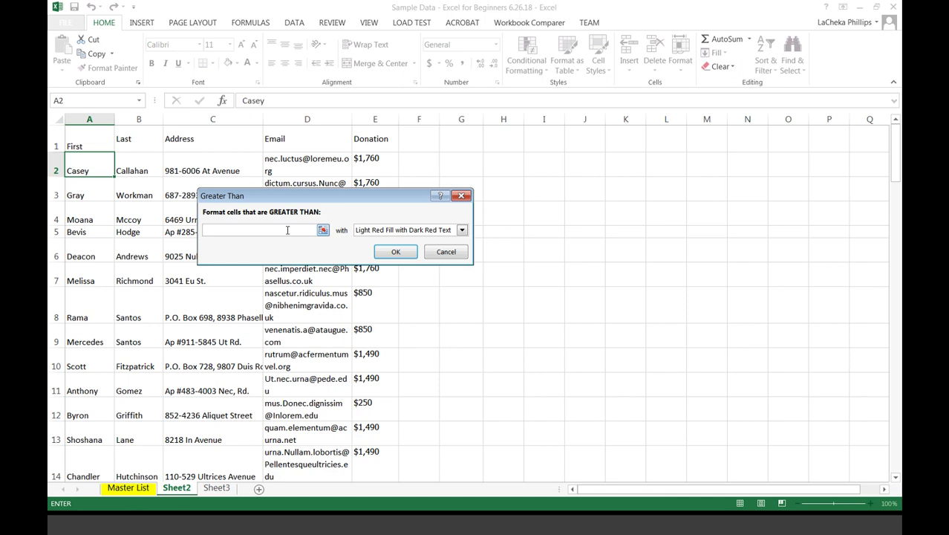
type("8")
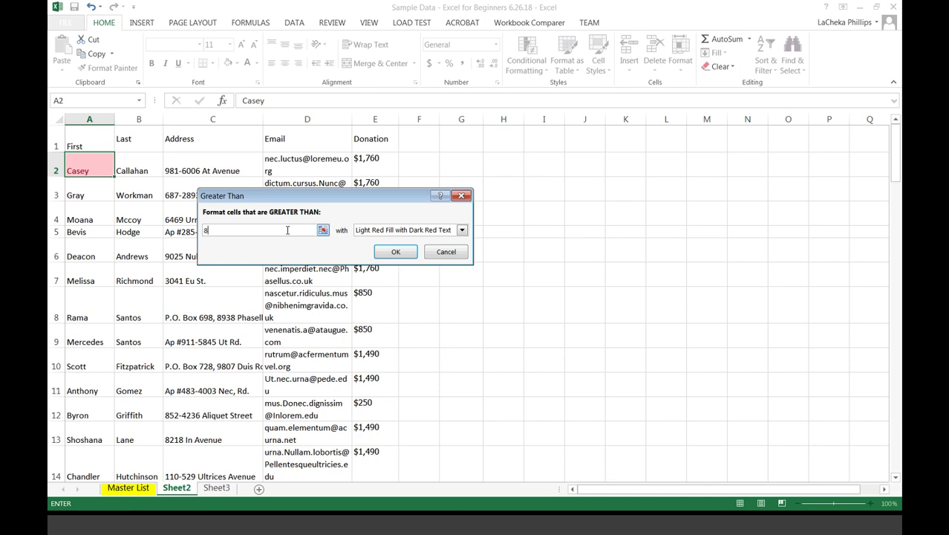
type("00")
left_click(395, 253)
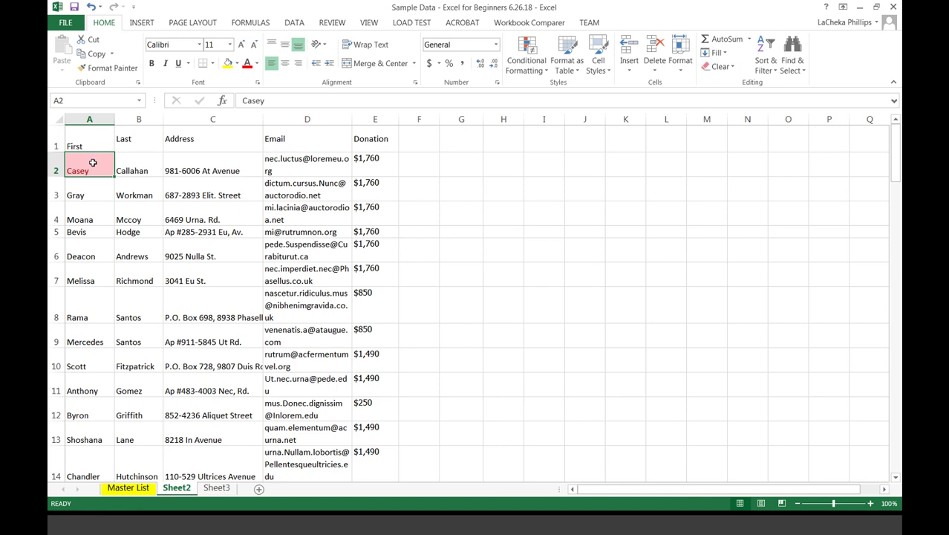
Review the Highlight Cells Rules for cell A2 and undo the conditional formatting applied to it.
left_click(543, 75)
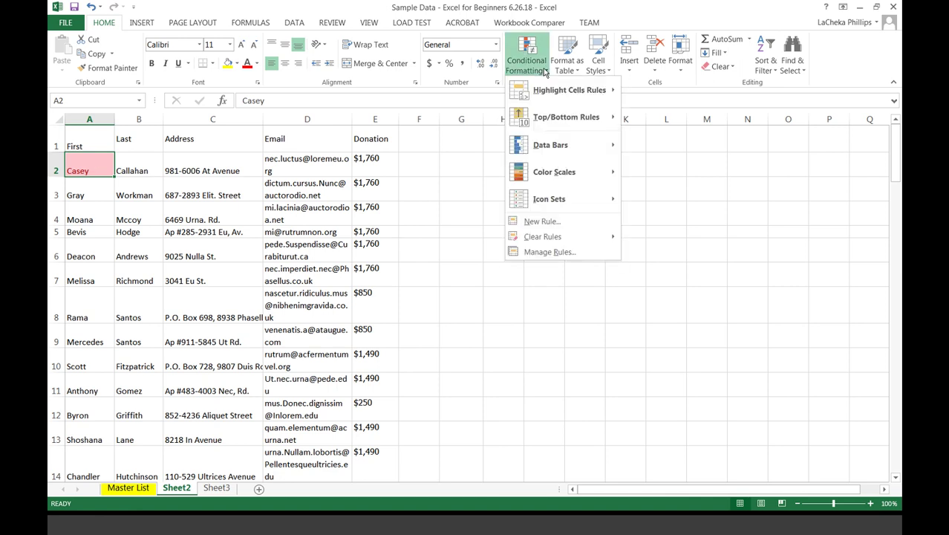
mouse_move(549, 94)
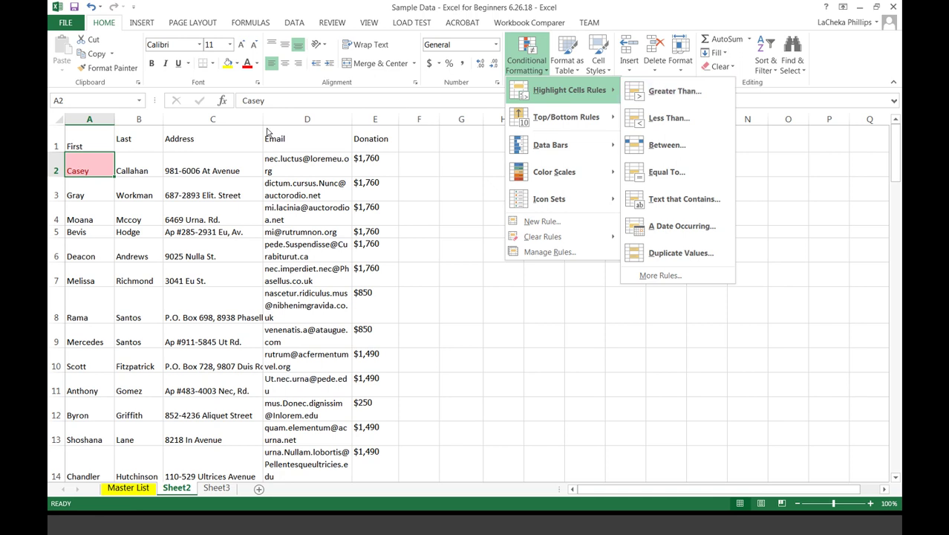
left_click(91, 169)
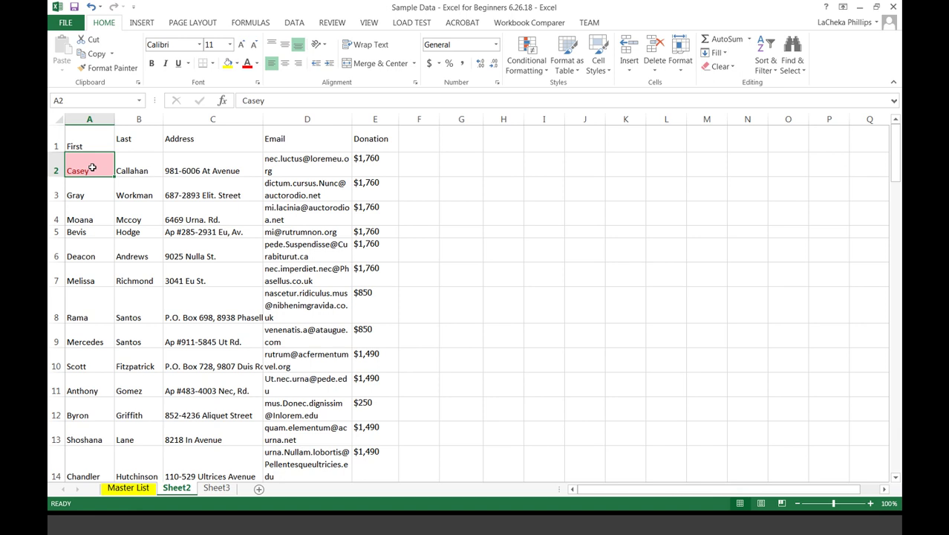
left_click(92, 190)
key("Up")
key("ctrl+z")
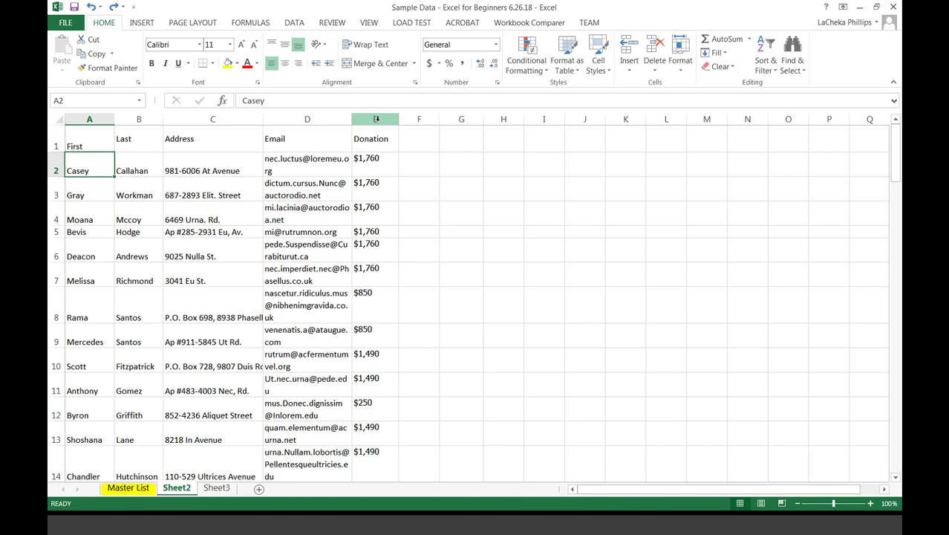
Highlight values greater than 800 in the entire Donation column with Light Red Fill with Dark Red Text.
left_click(376, 119)
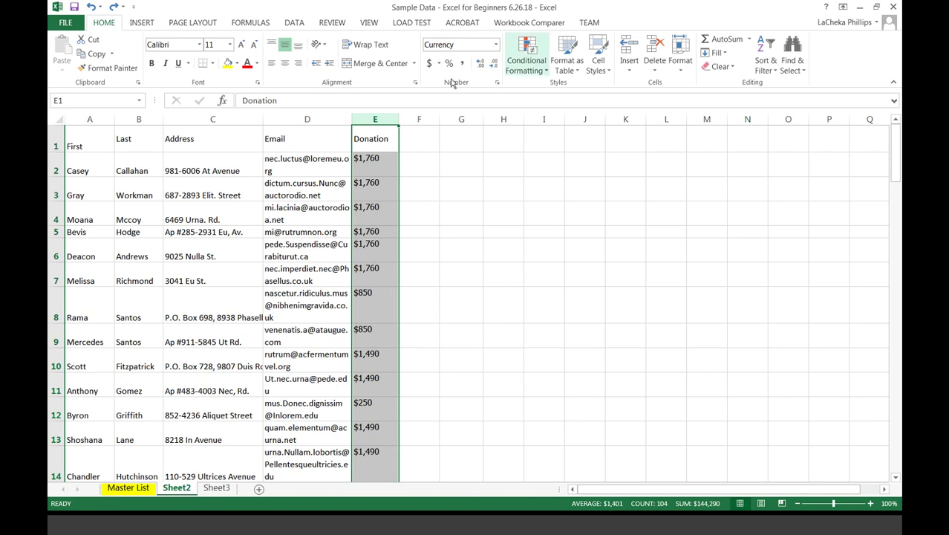
left_click(543, 71)
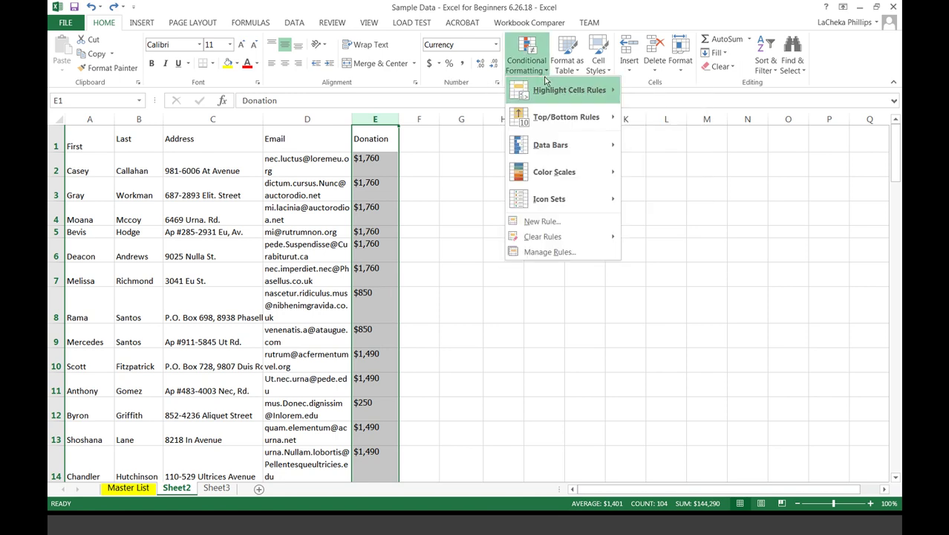
mouse_move(550, 91)
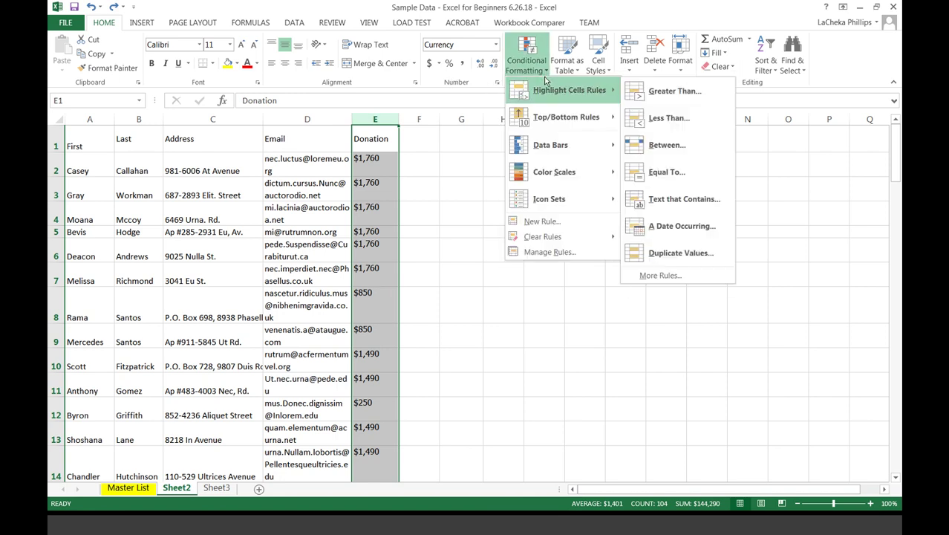
left_click(672, 91)
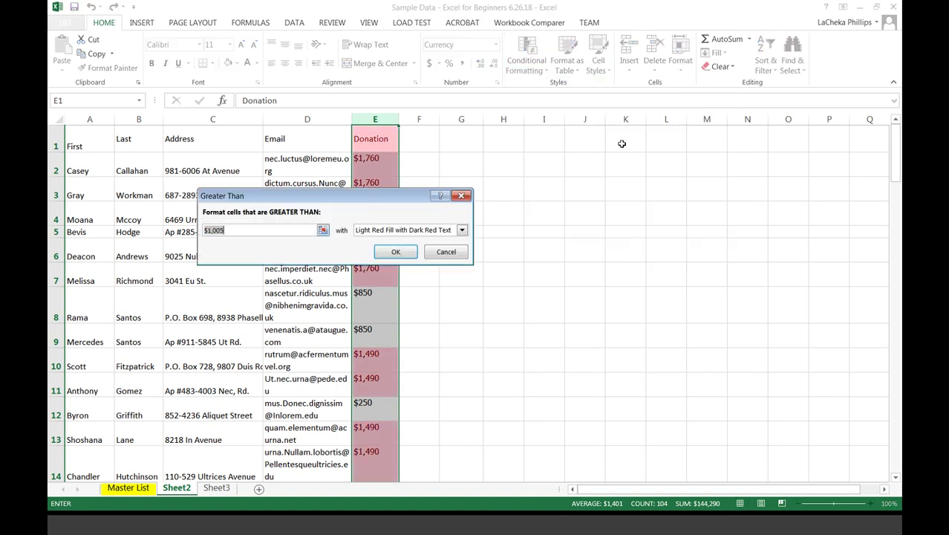
type("8")
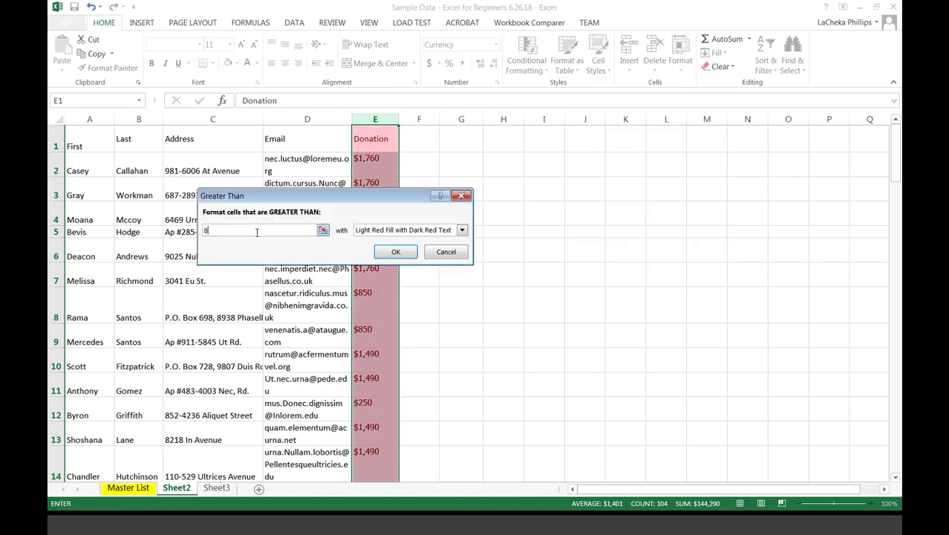
type("00")
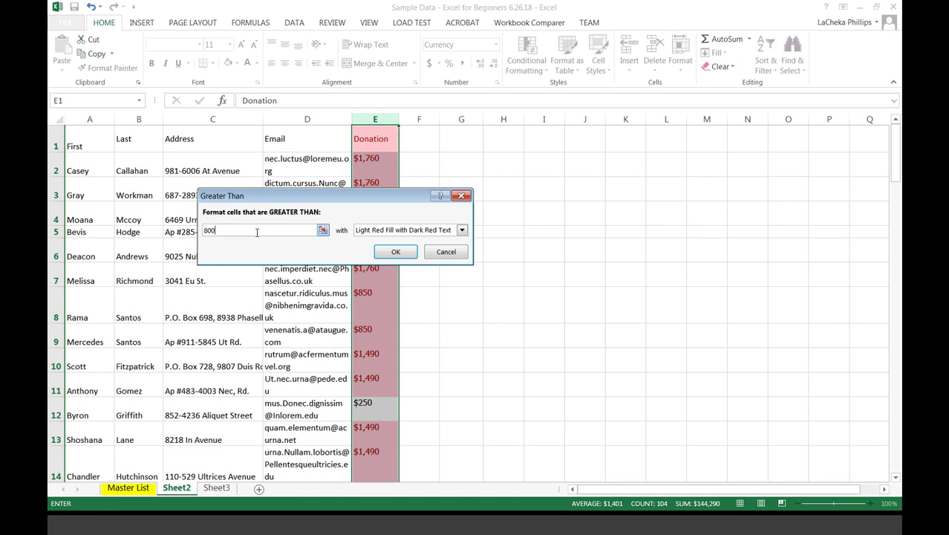
left_click(393, 253)
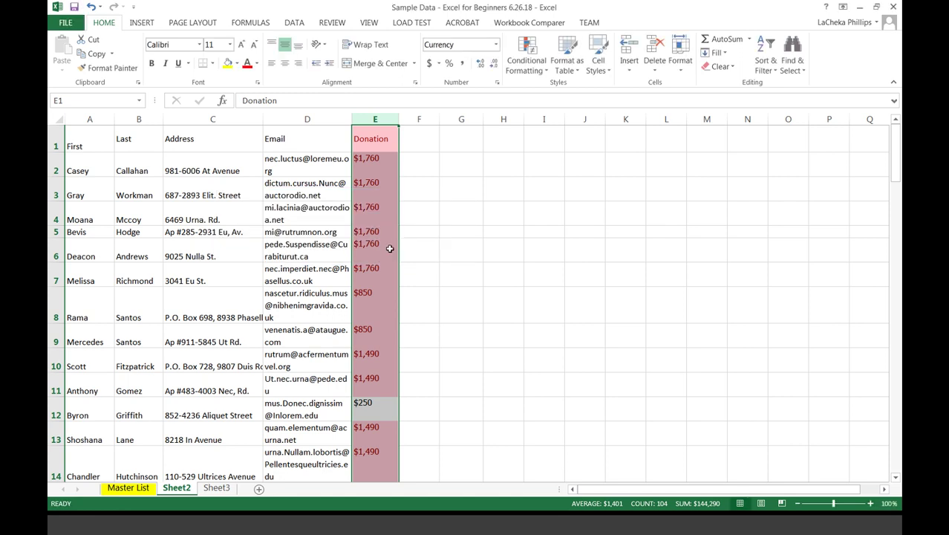
Examine which amounts down the Donation column are highlighted, and return to the top of the sheet.
left_click(390, 248)
scroll(390, 248, "down", 5)
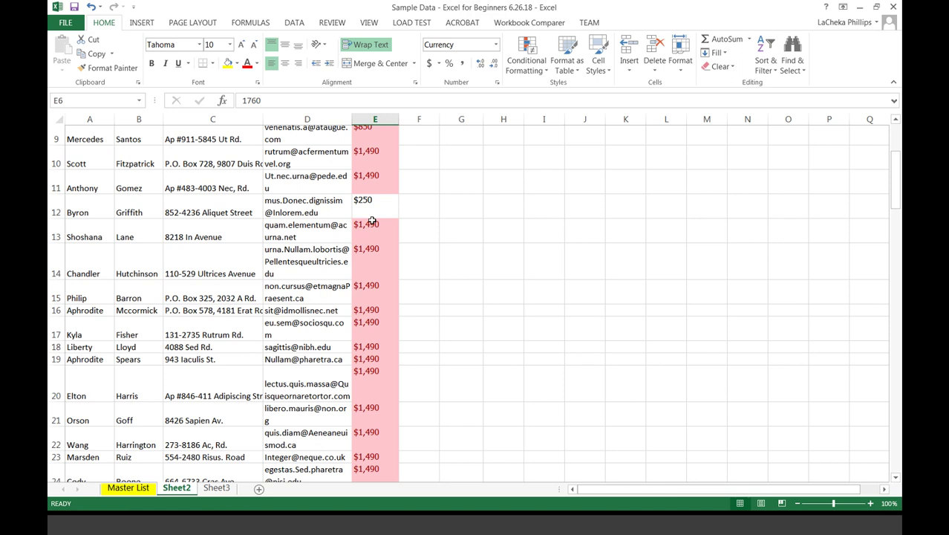
scroll(372, 220, "down", 6)
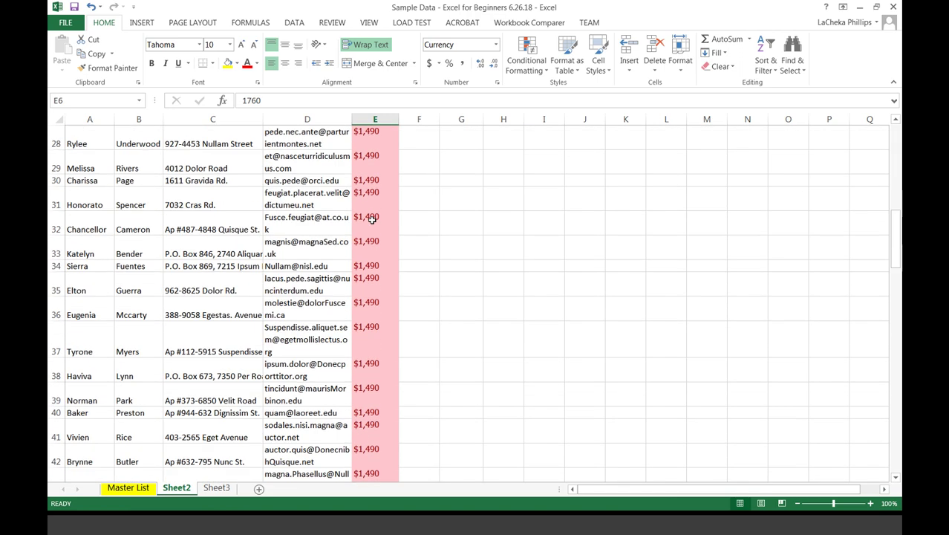
scroll(373, 220, "down", 6)
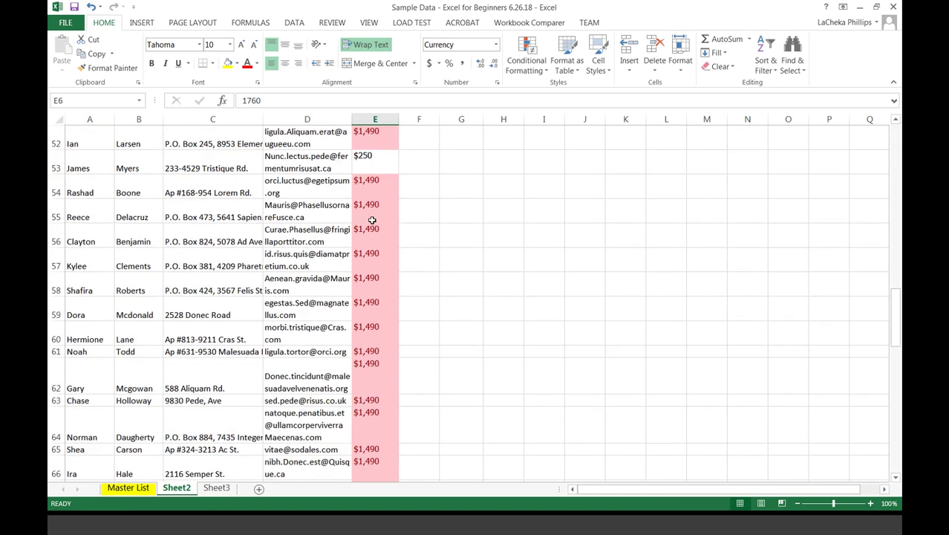
scroll(372, 220, "down", 2)
scroll(372, 220, "up", 14)
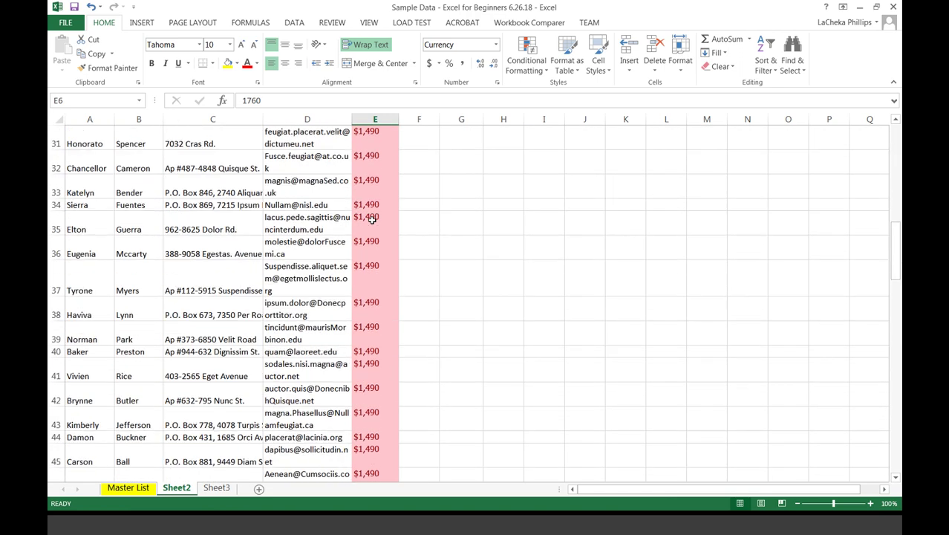
scroll(372, 220, "up", 5)
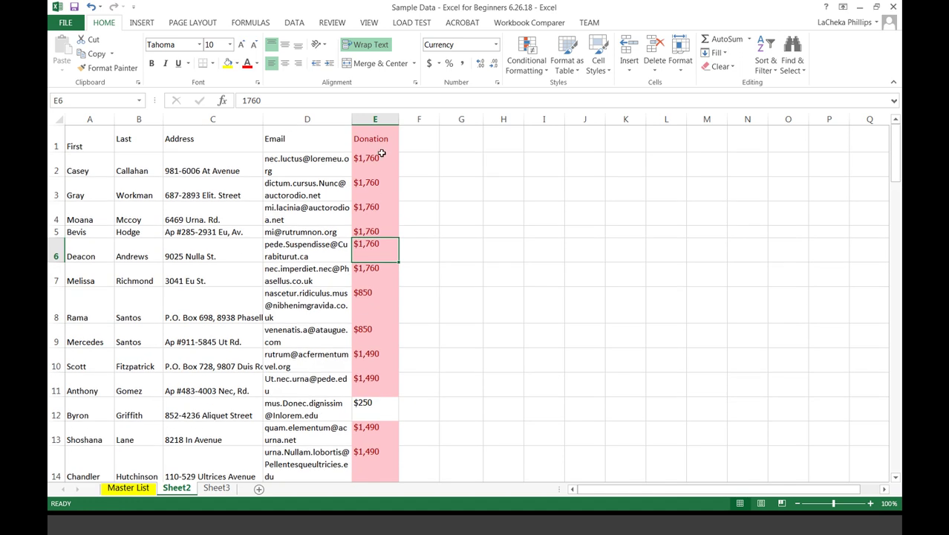
Clear the conditional formatting rules from the whole Donation column and deselect it.
left_click(376, 120)
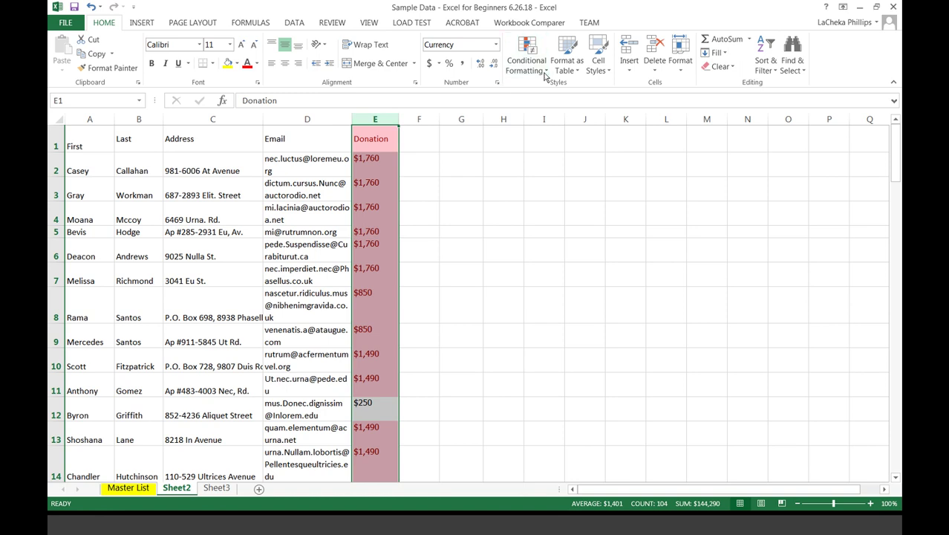
left_click(417, 156)
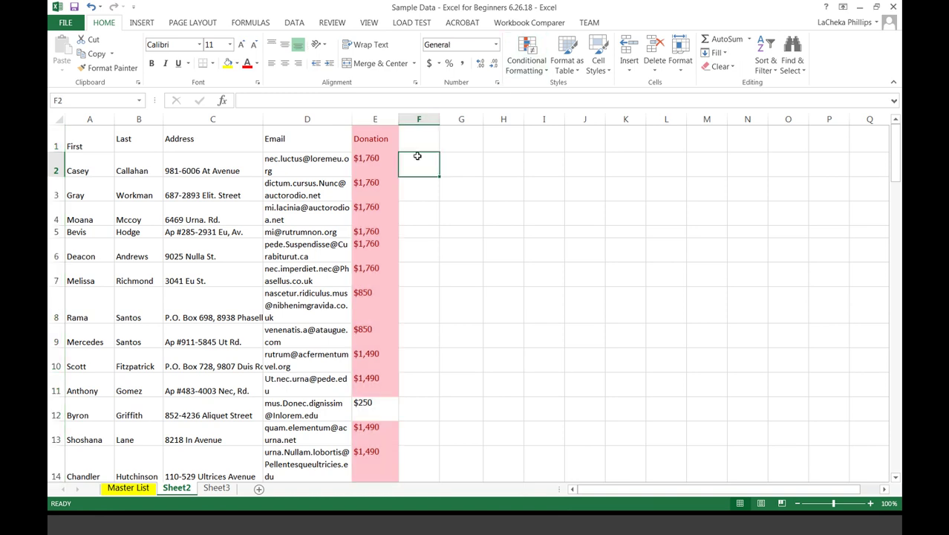
left_click(387, 121)
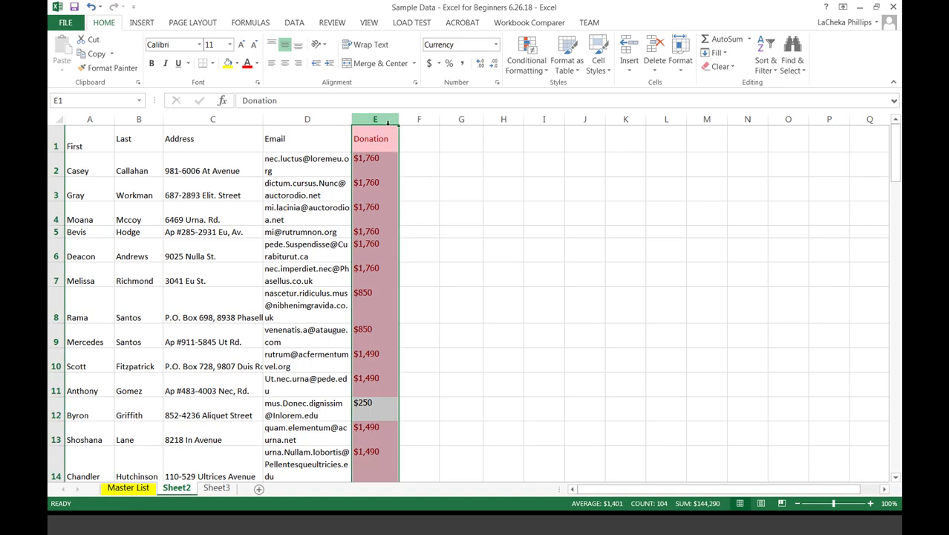
left_click(542, 71)
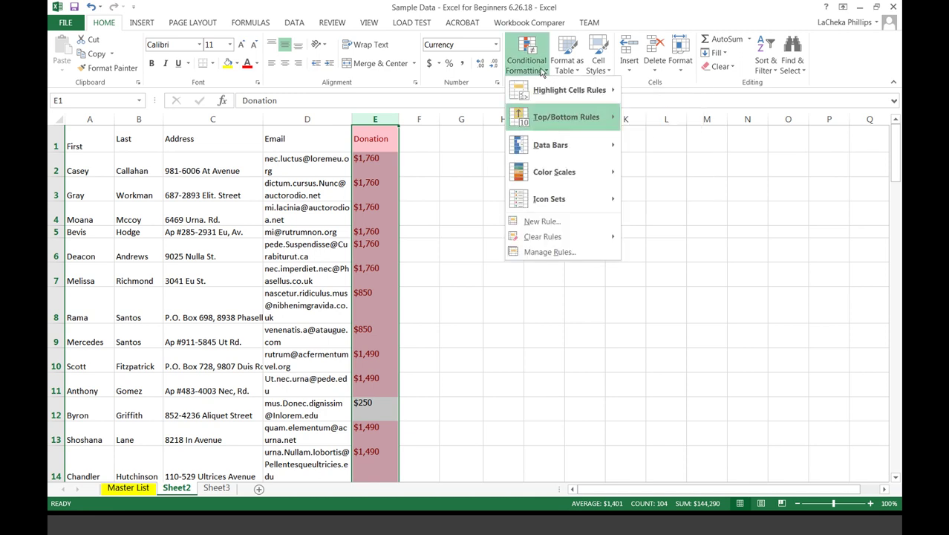
mouse_move(538, 239)
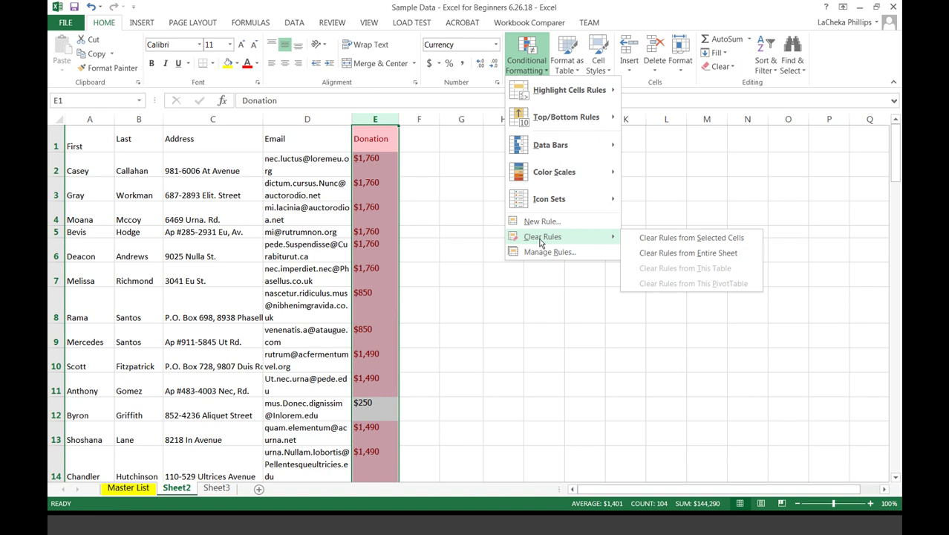
left_click(669, 238)
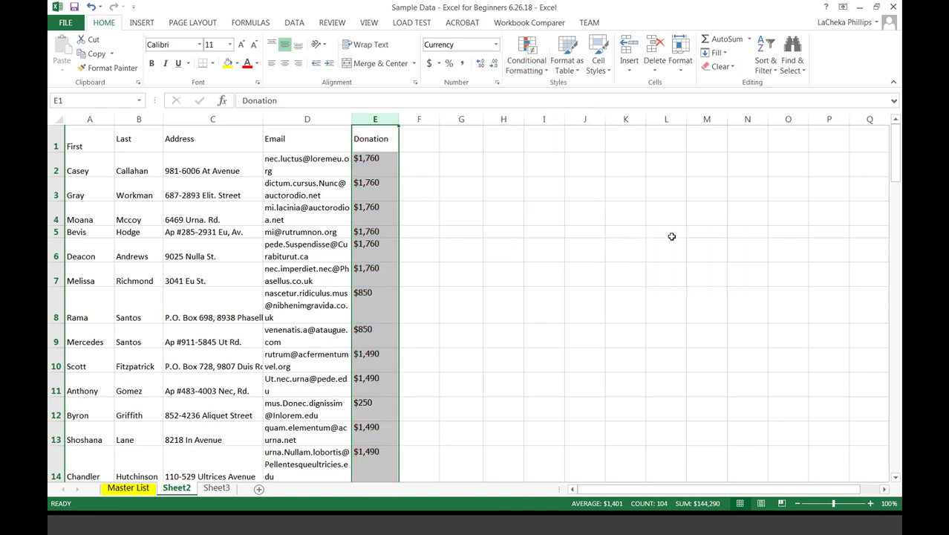
left_click(498, 222)
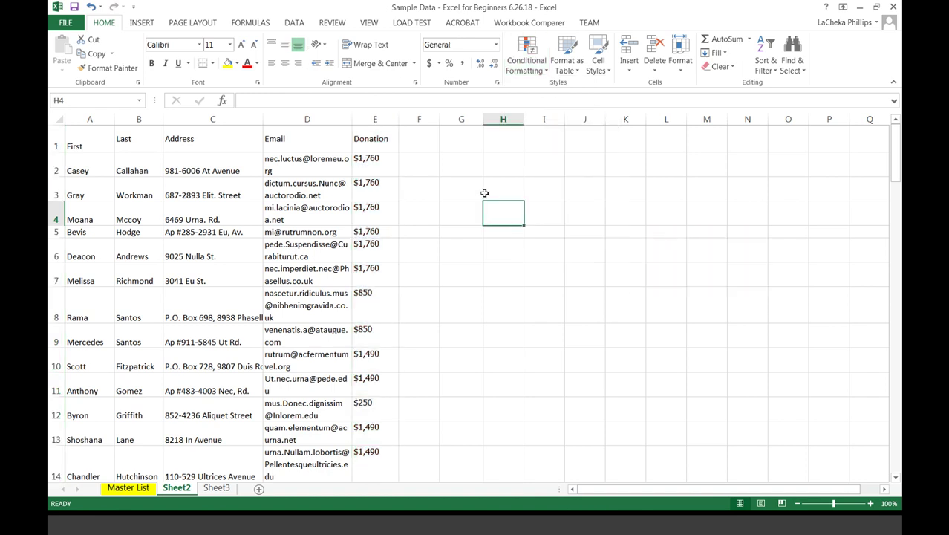
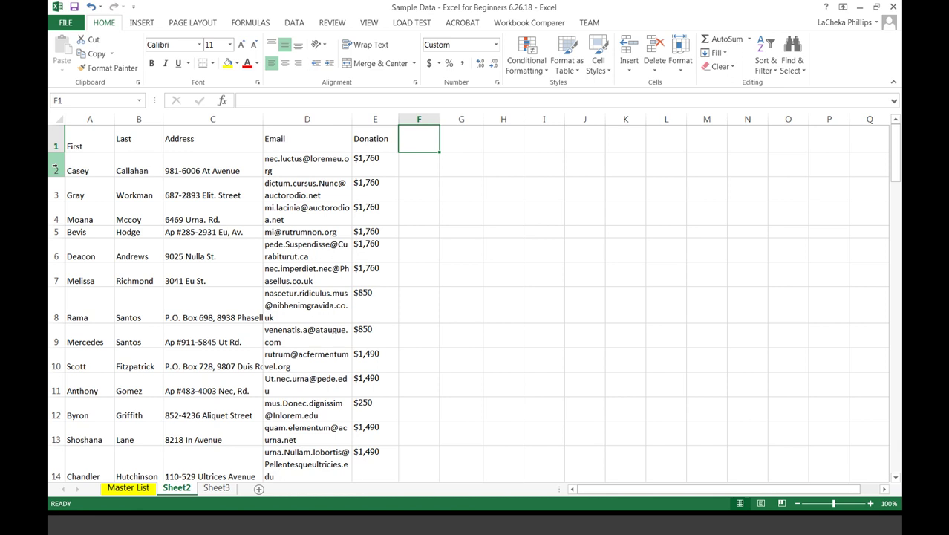
Insert a blank sheet row above row 2, directly below the headers.
key("Return")
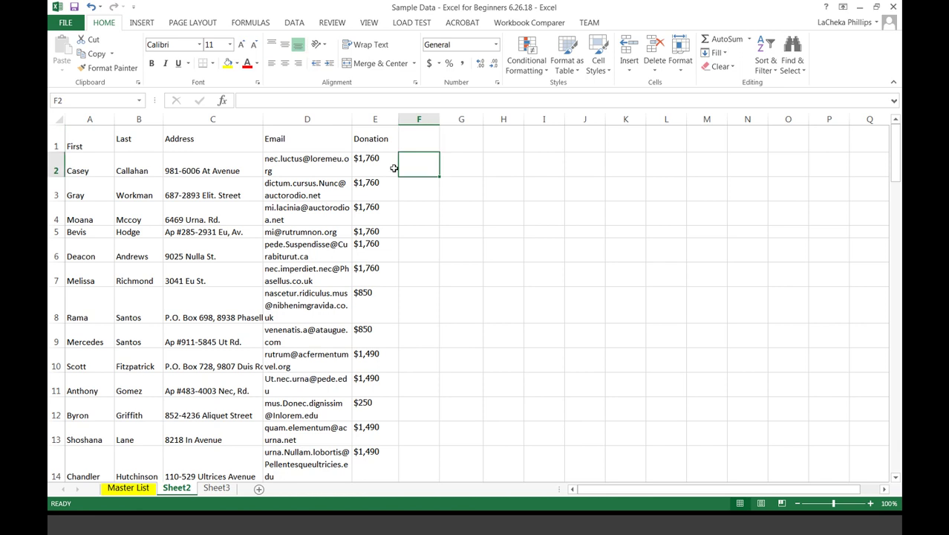
left_click(53, 165)
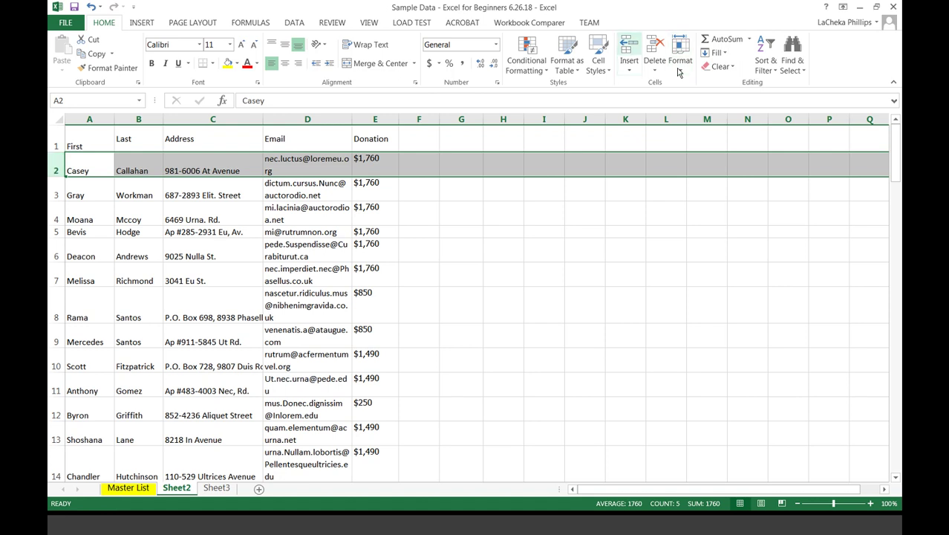
left_click(629, 49)
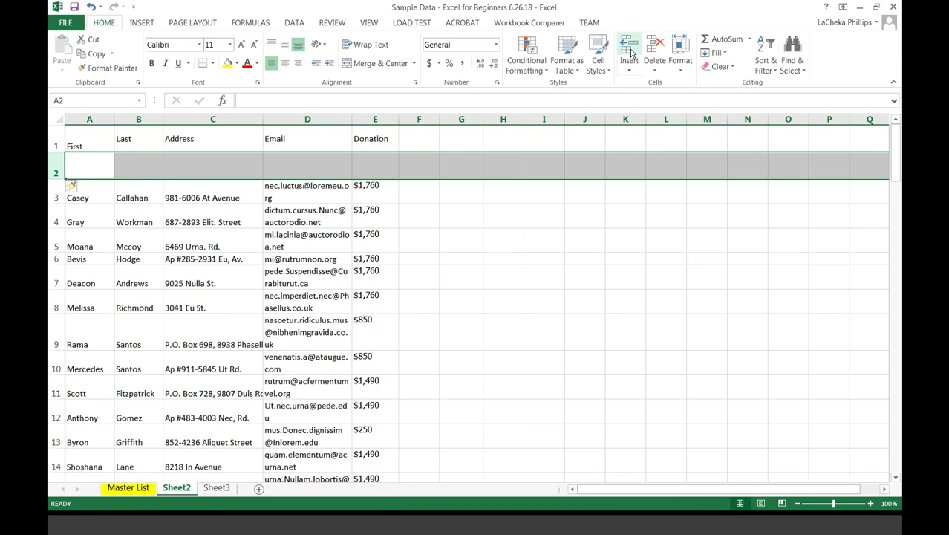
left_click(543, 212)
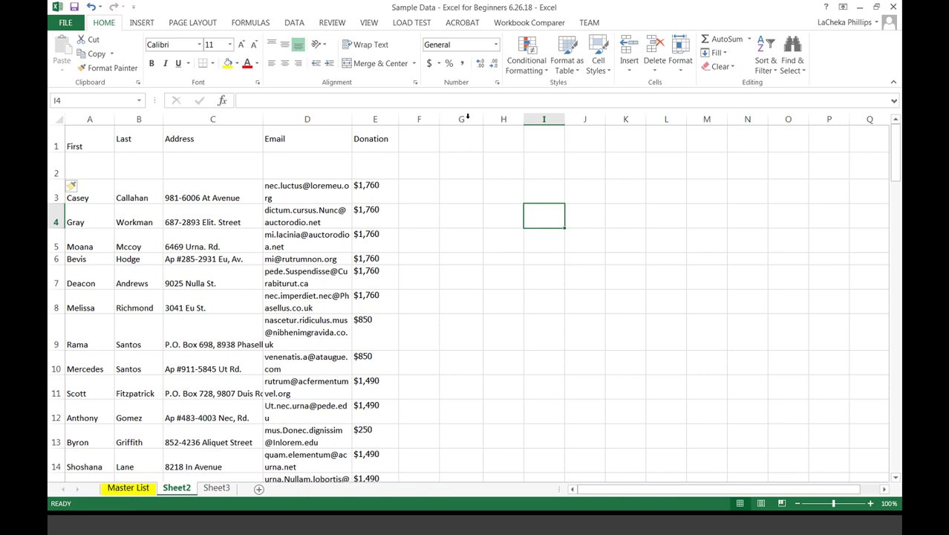
Insert a blank column before the Donation column, and delete that blank sheet column again.
left_click(387, 120)
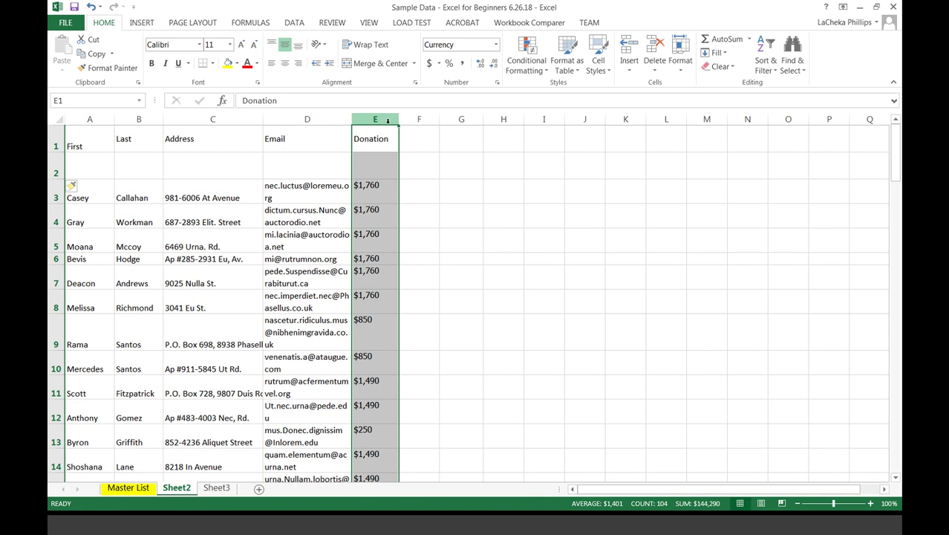
left_click(629, 52)
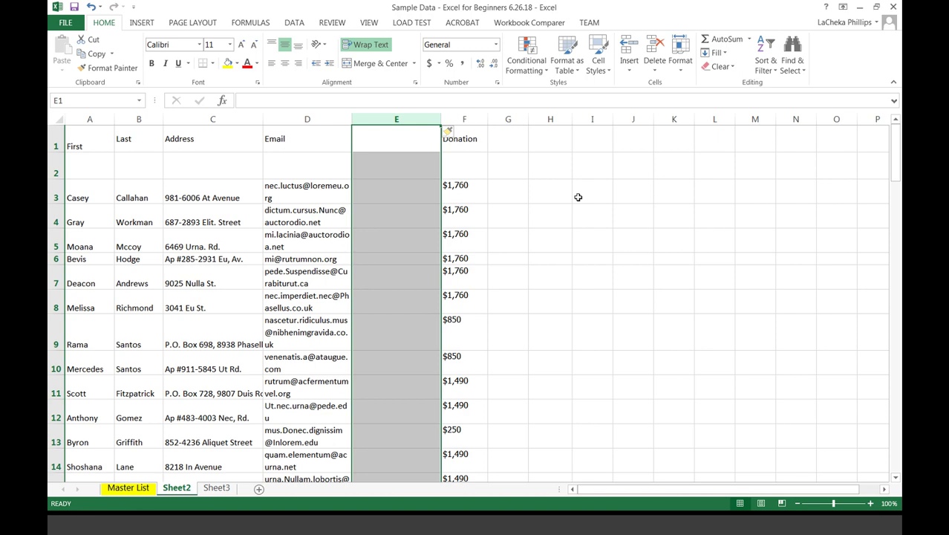
left_click(655, 62)
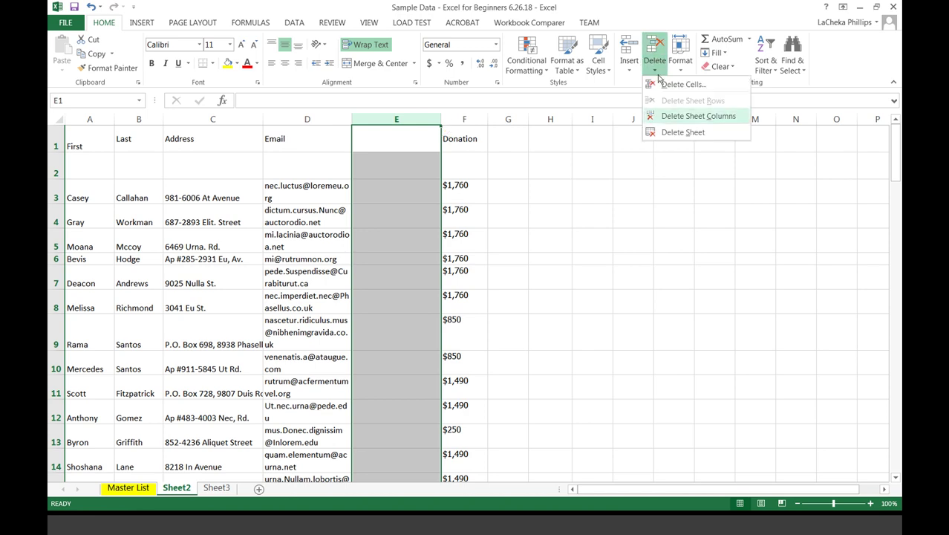
left_click(678, 117)
left_click(559, 235)
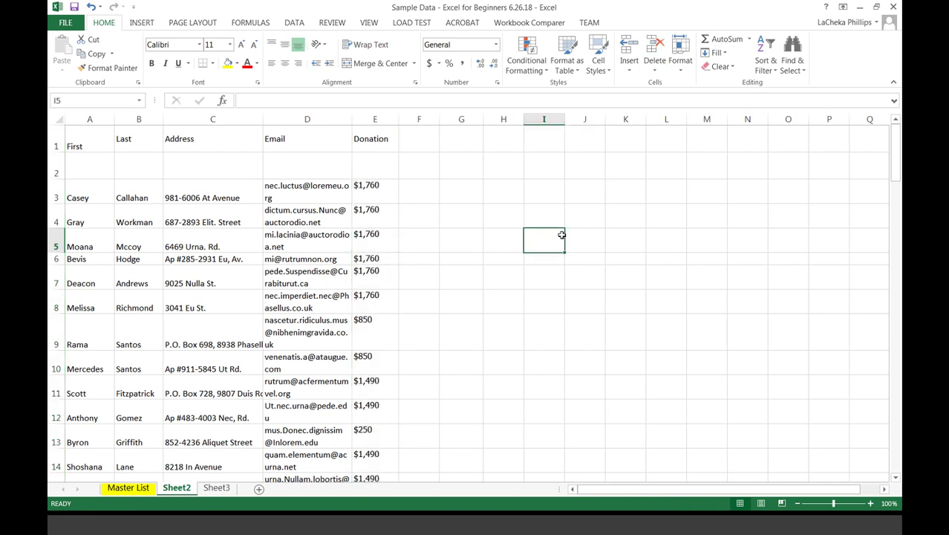
Delete the blank row 2 between the headers and the first record.
left_click(52, 166)
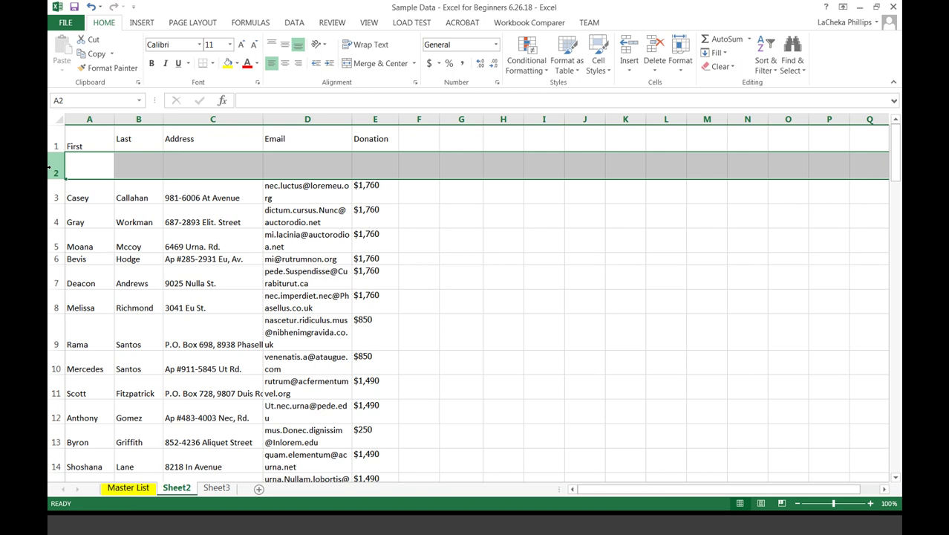
right_click(50, 169)
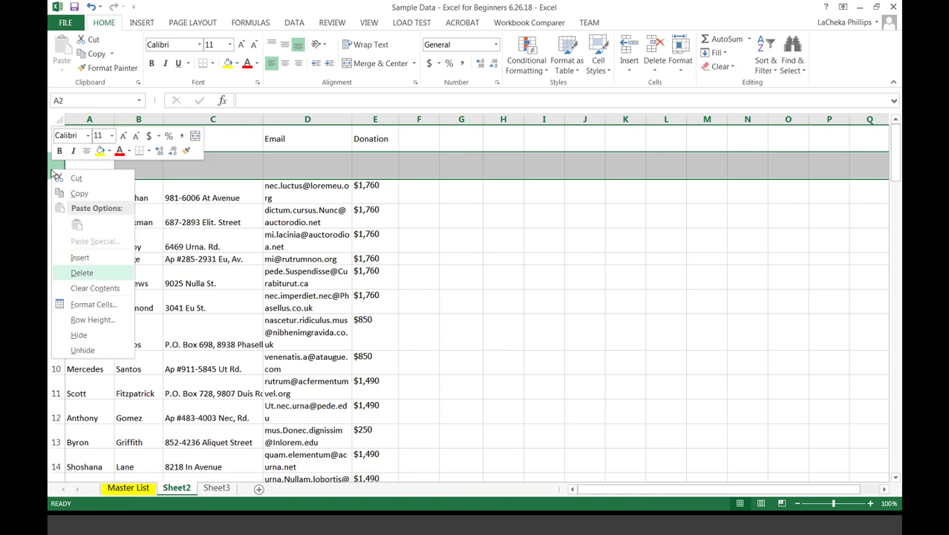
left_click(81, 273)
left_click(364, 256)
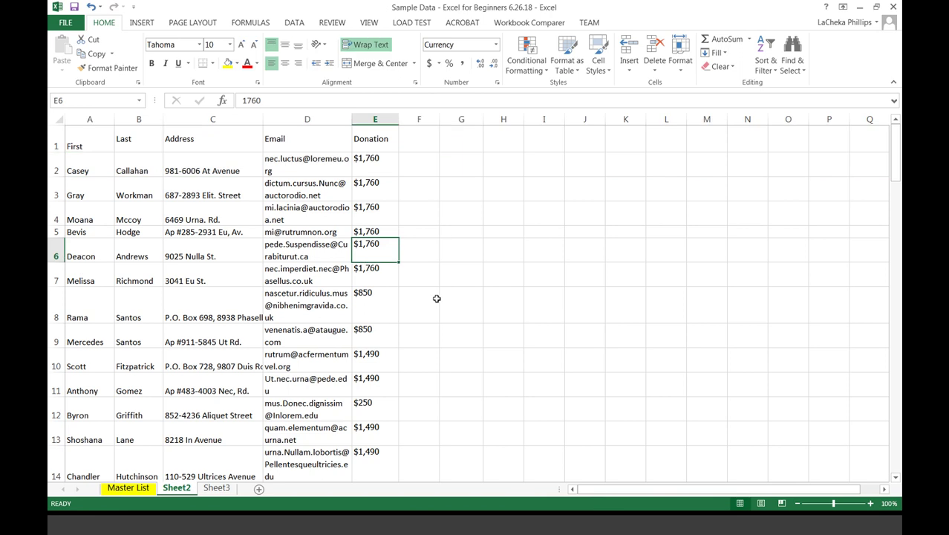
Examine how the addresses in the Email column wrap within their cells, from D2 downward.
left_click(310, 164)
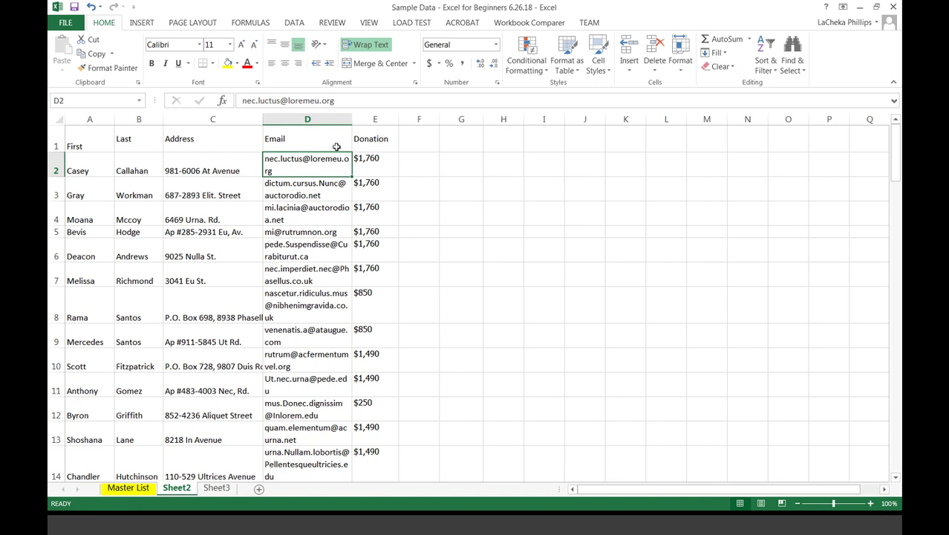
left_click_drag(306, 164, 310, 458)
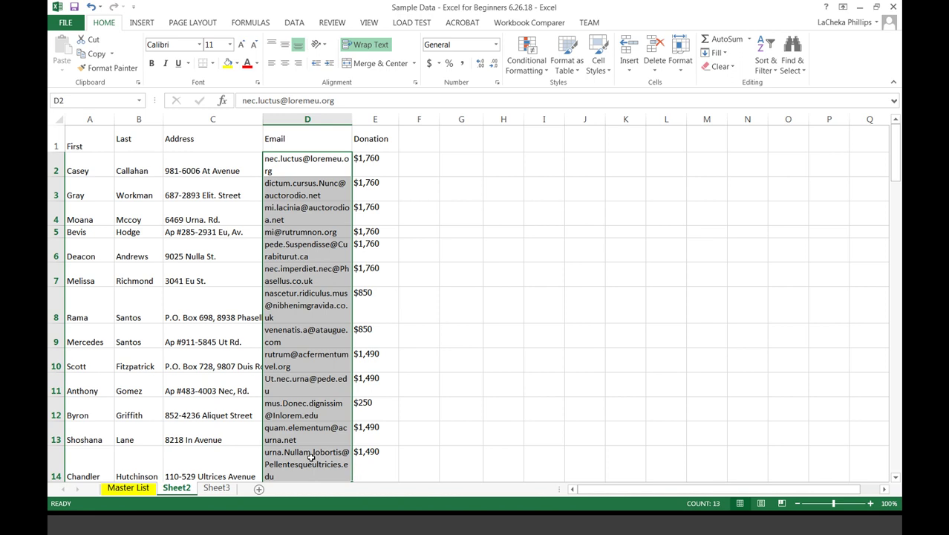
left_click(302, 174)
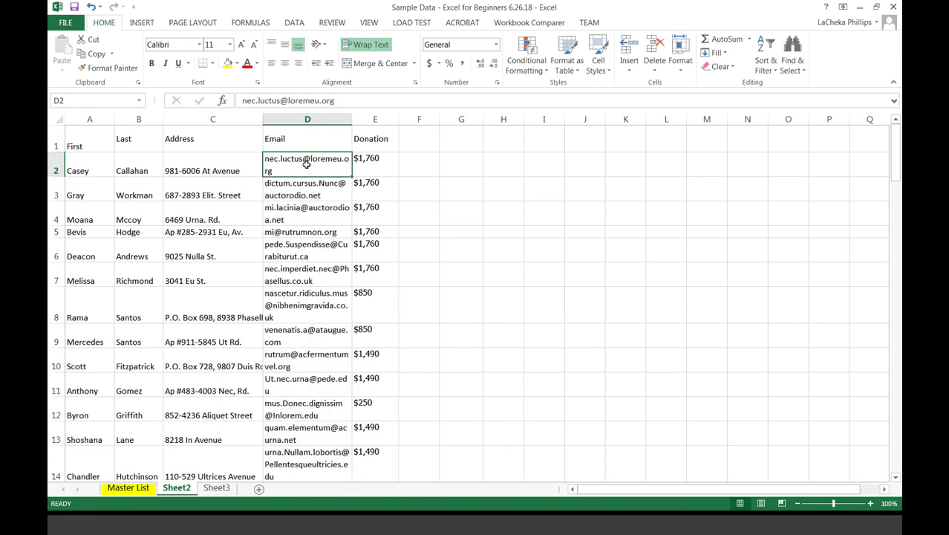
key("Down")
key("Down")
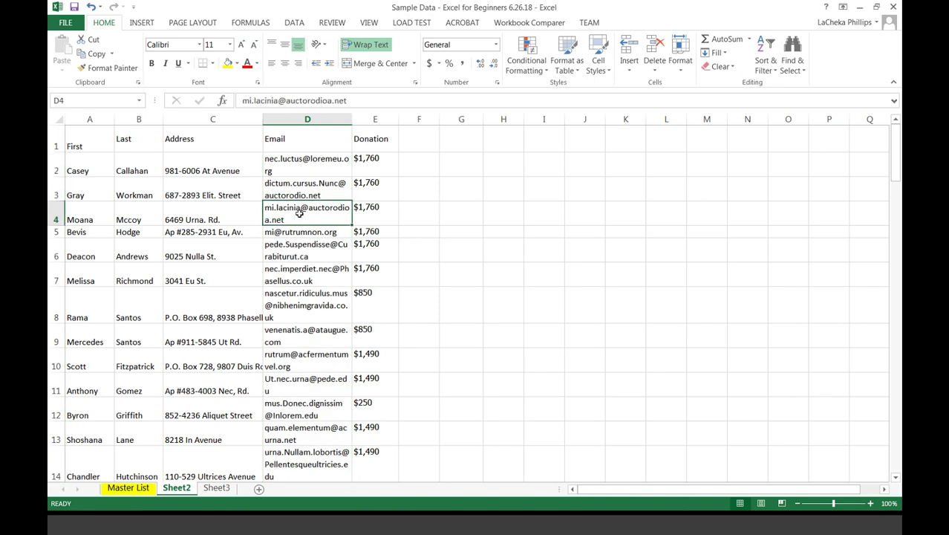
left_click(300, 232)
left_click(301, 242)
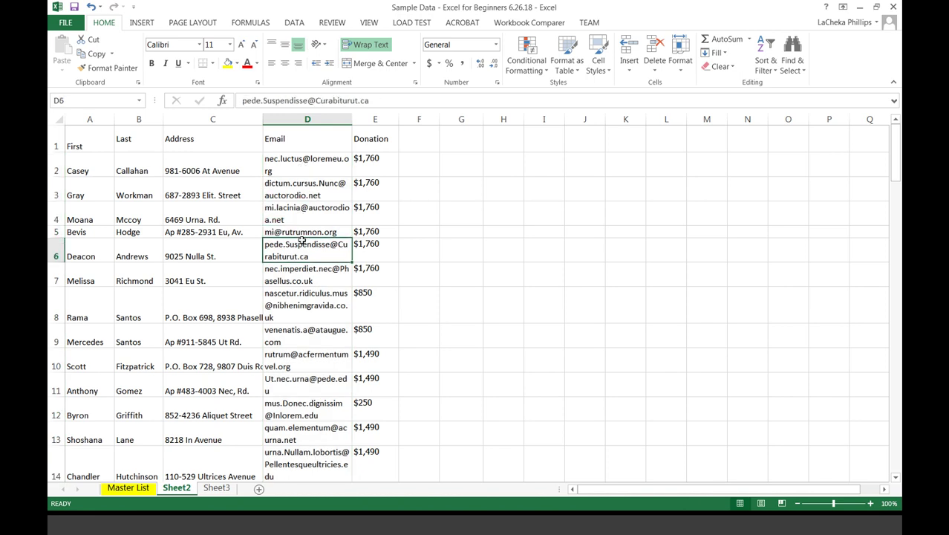
left_click(303, 280)
left_click(300, 308)
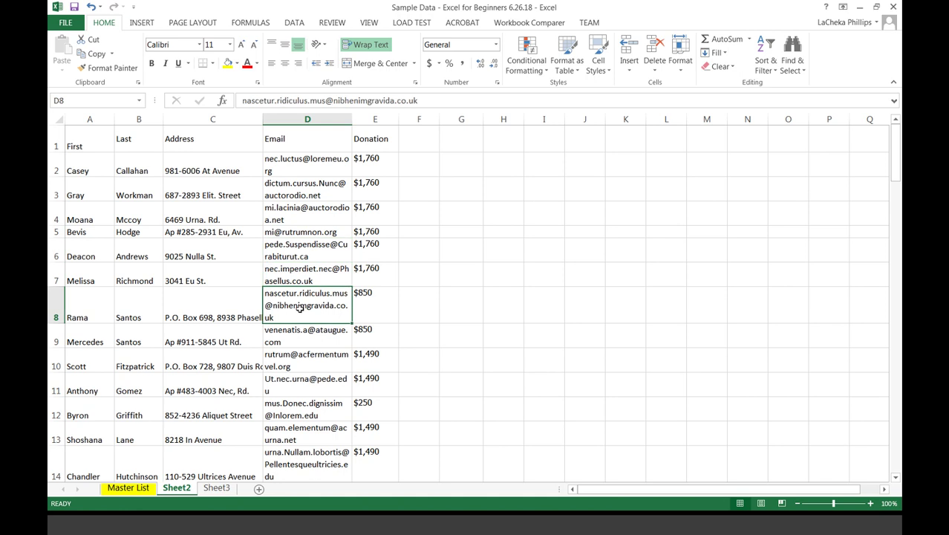
left_click(304, 169)
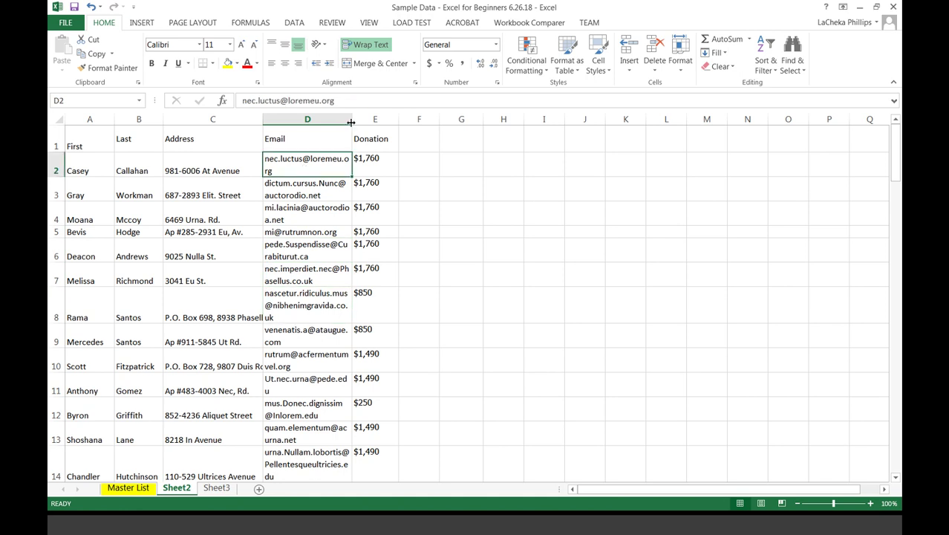
Turn off text wrapping for the entire Email column and widen the column until the full addresses fit.
left_click_drag(350, 123, 350, 123)
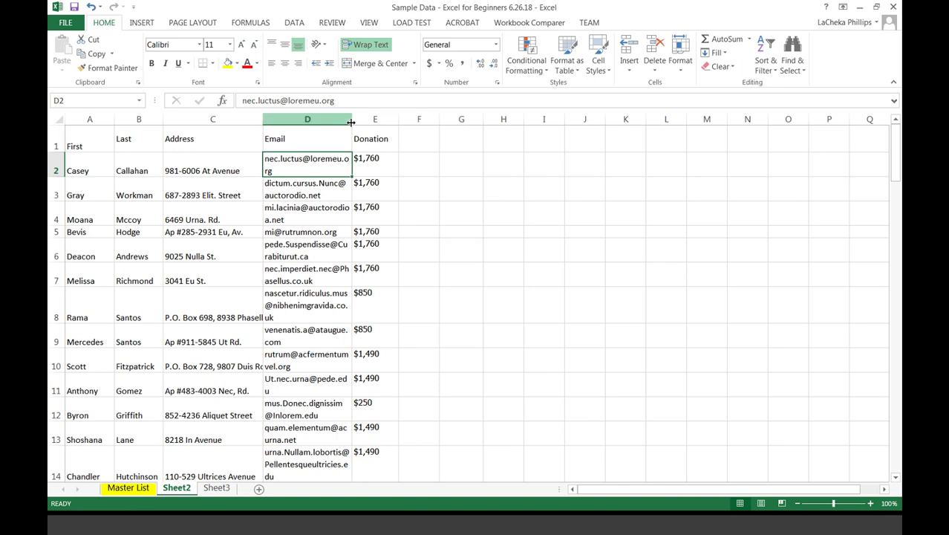
left_click(346, 122)
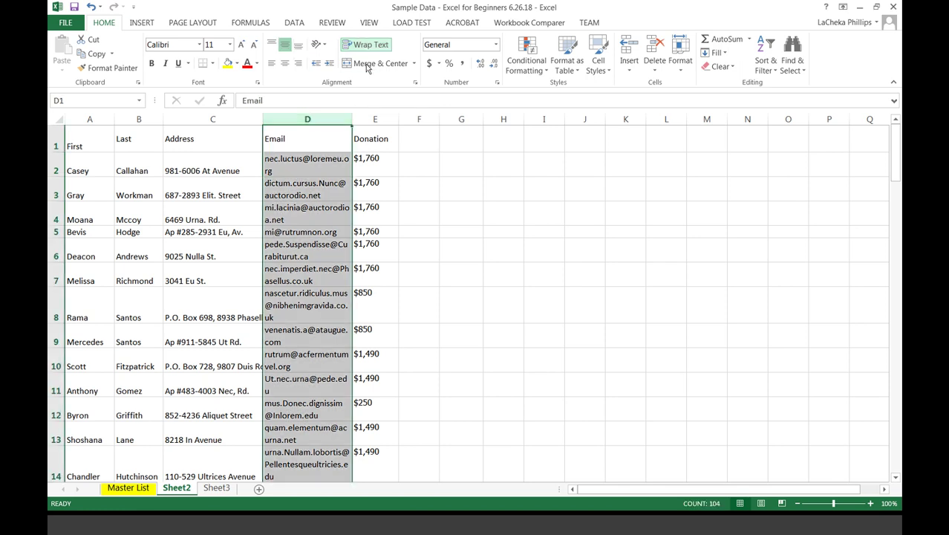
left_click(366, 44)
left_click(419, 183)
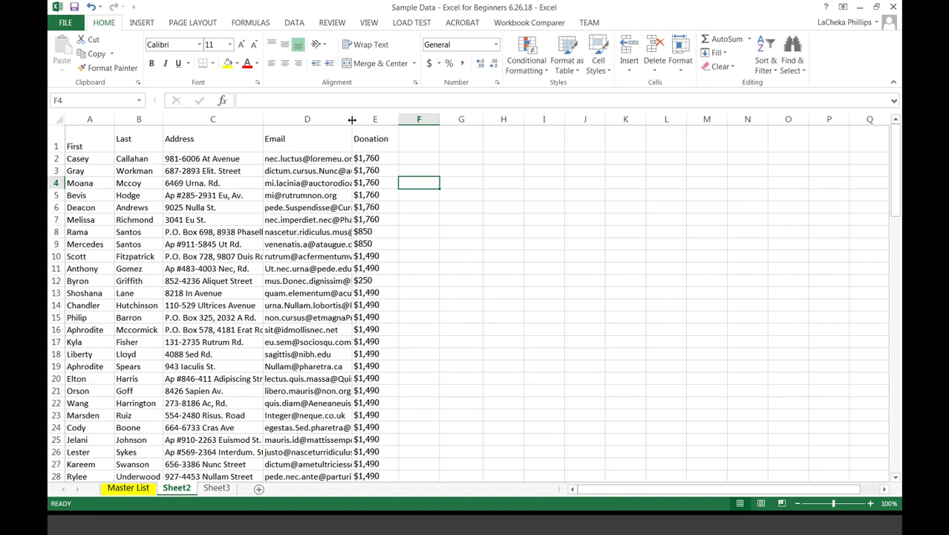
left_click_drag(352, 120, 488, 121)
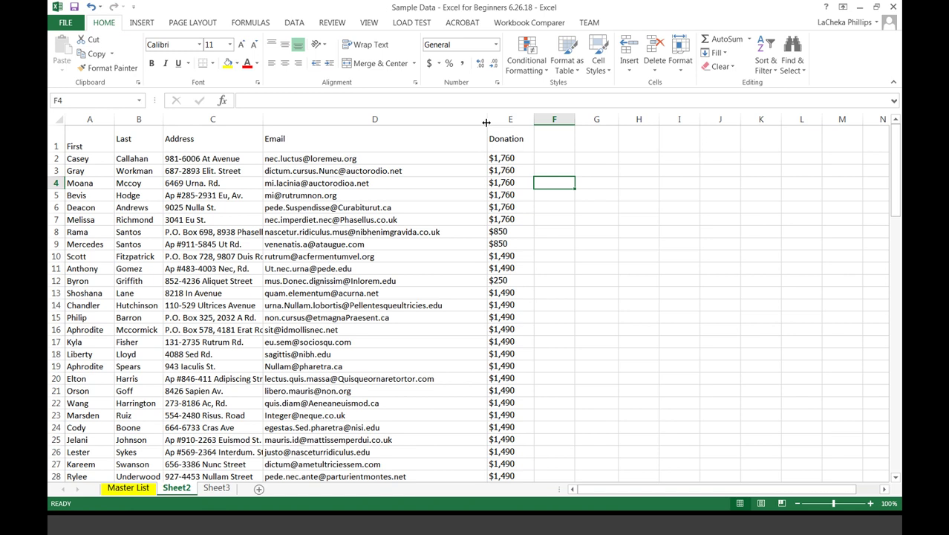
left_click(401, 182)
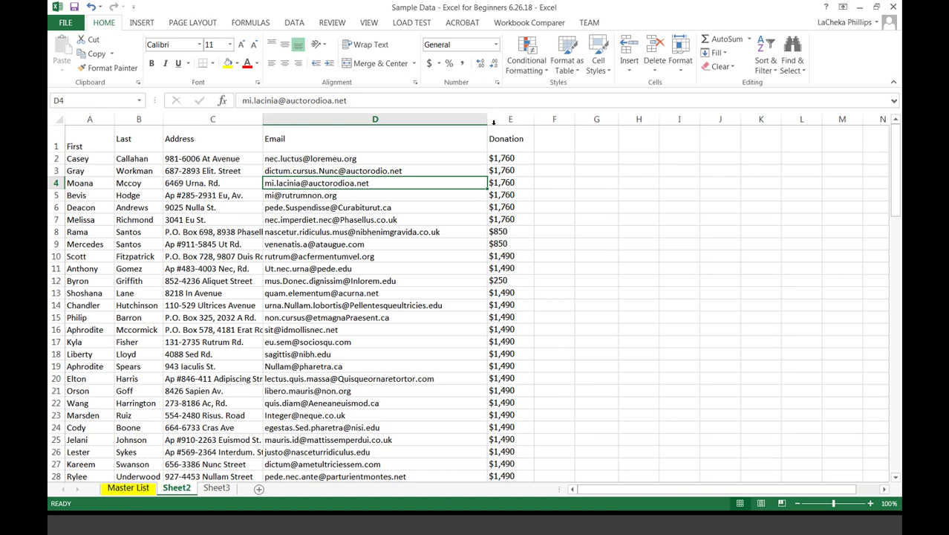
Narrow the Email column below the length of its addresses and turn on Wrap Text for the whole column.
left_click_drag(488, 121, 339, 121)
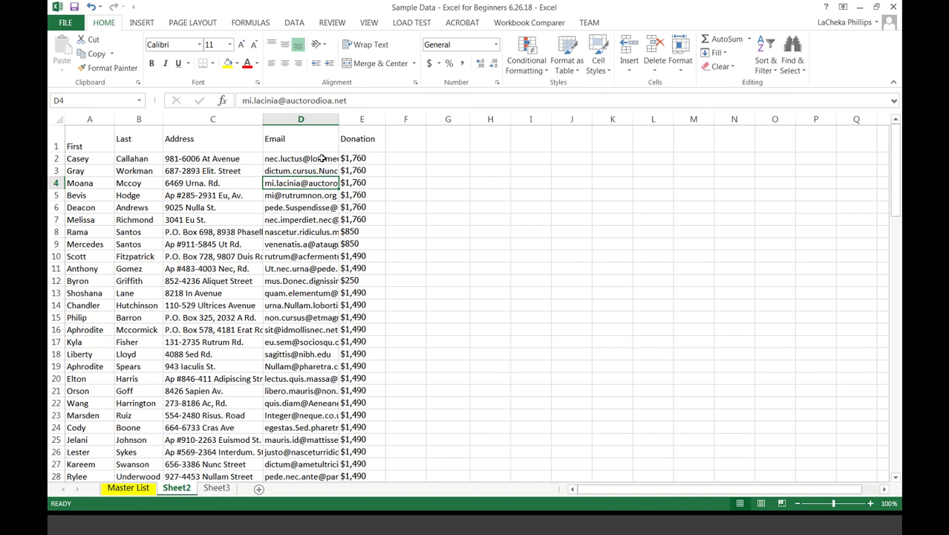
left_click(308, 120)
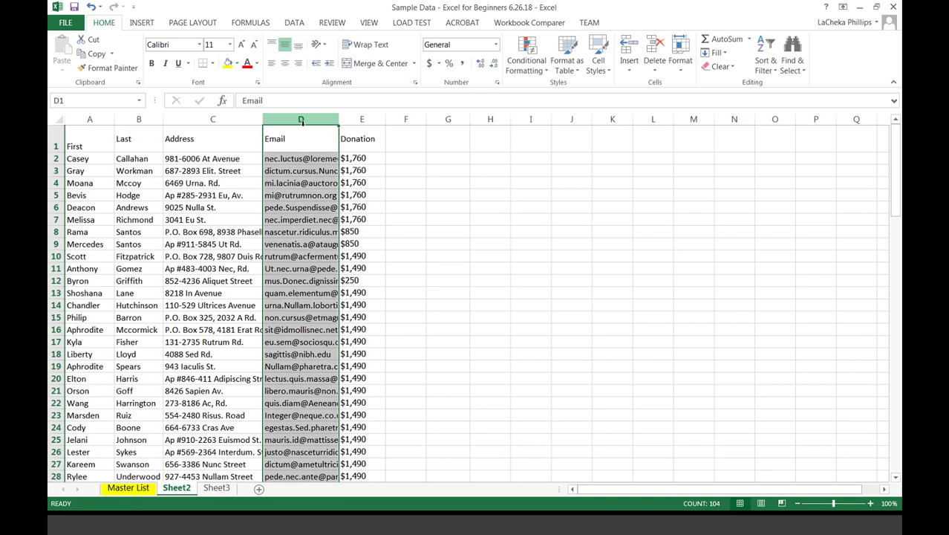
left_click(361, 46)
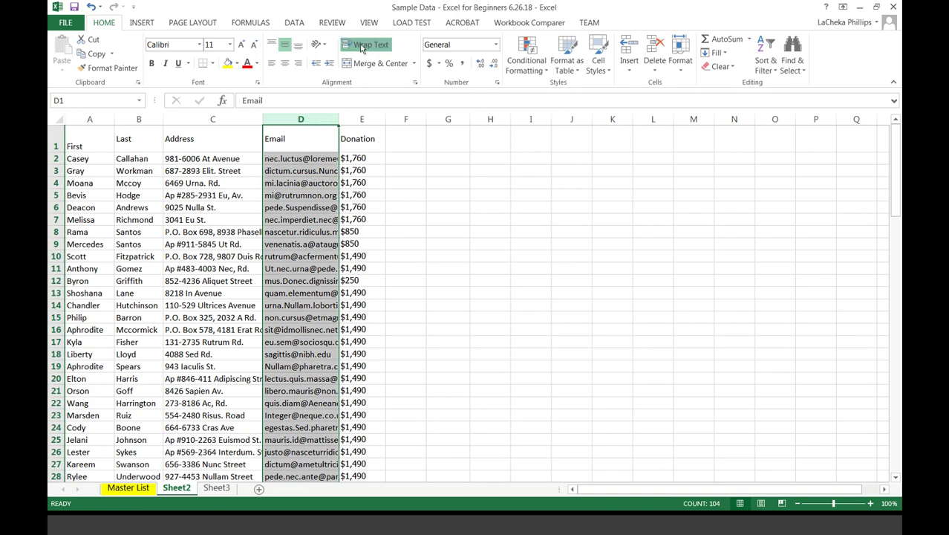
left_click(296, 184)
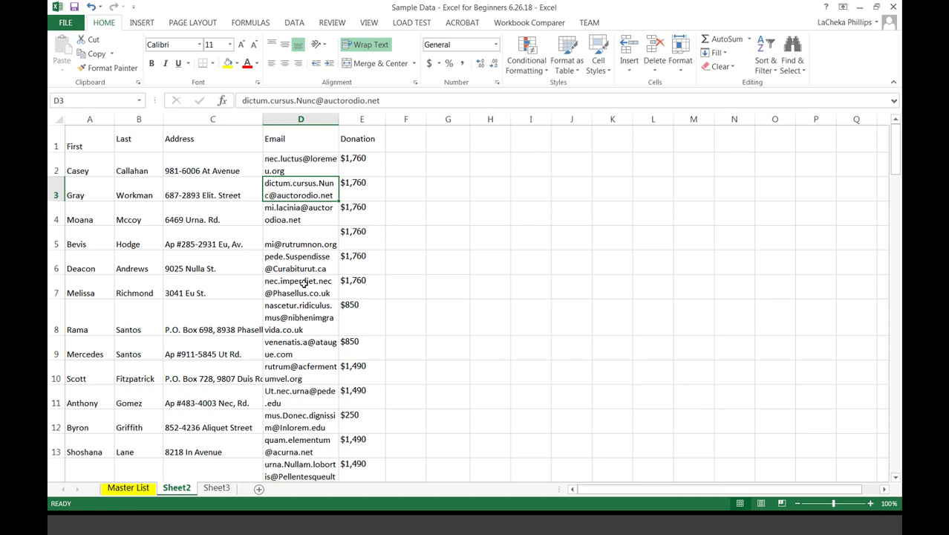
key("Up")
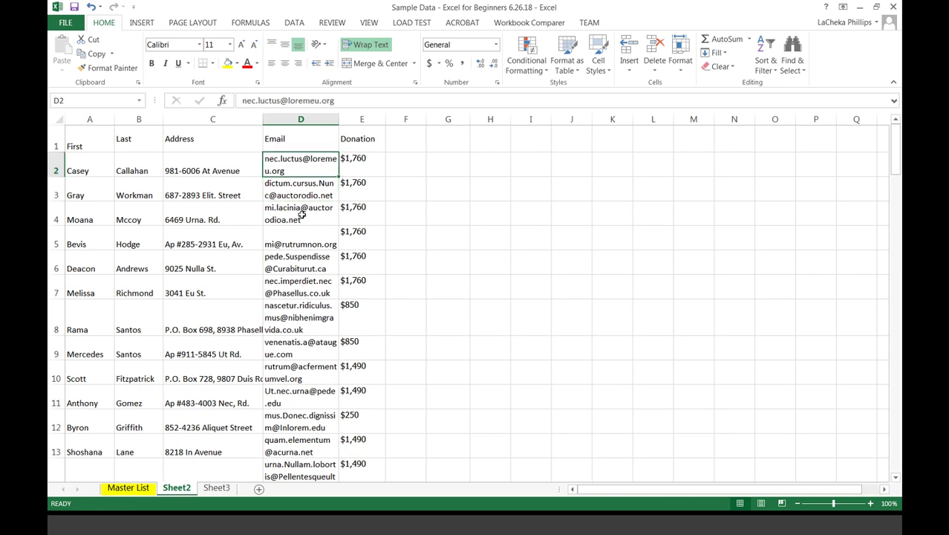
left_click(298, 138)
left_click(133, 145)
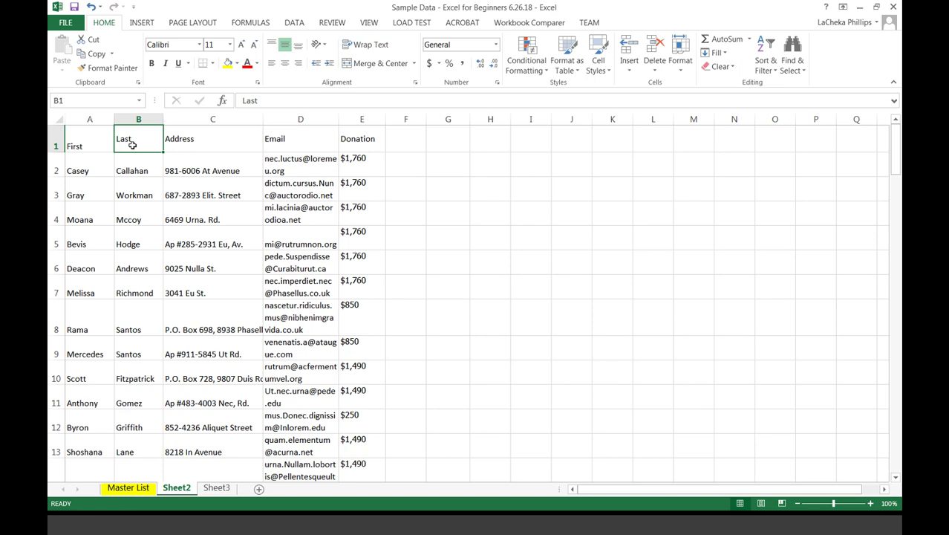
left_click(351, 145)
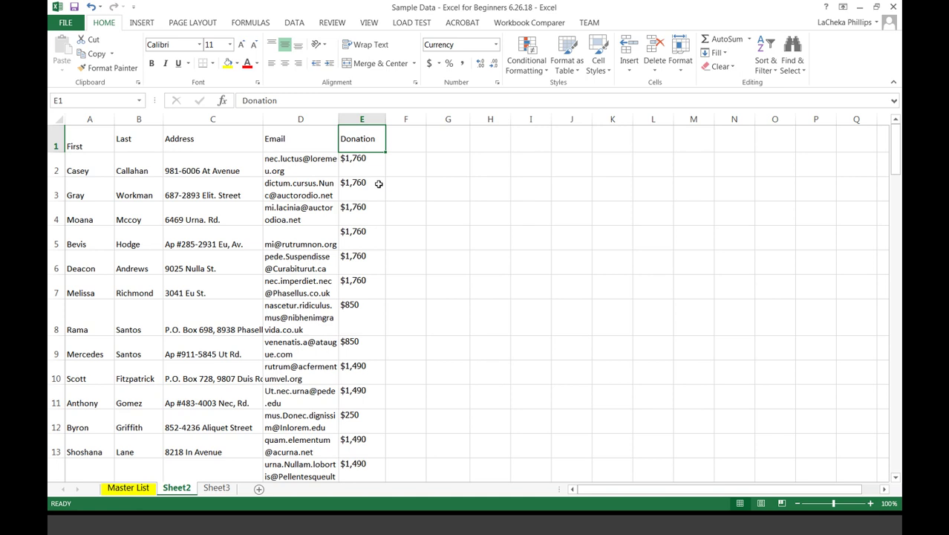
left_click(438, 194)
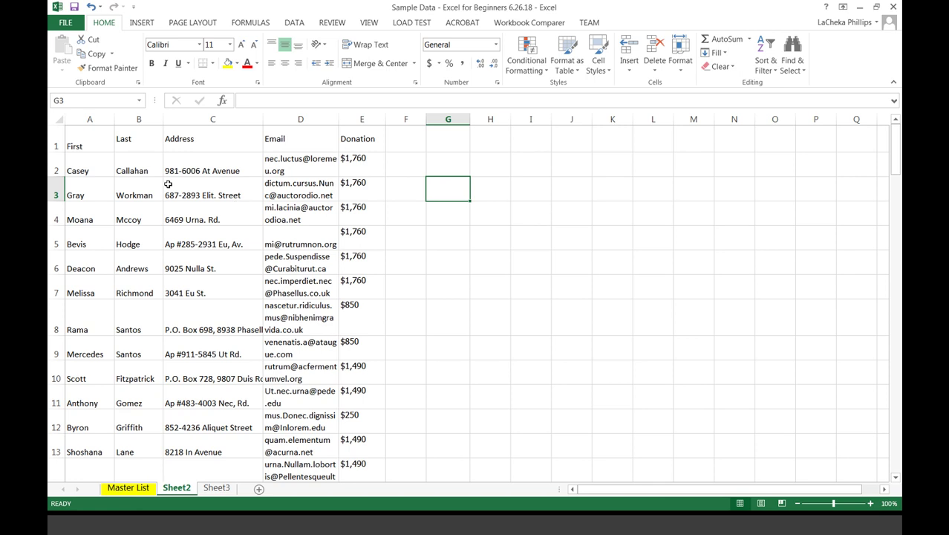
Select the entire worksheet, and return the selection to cell A2 in the First column.
left_click(84, 143)
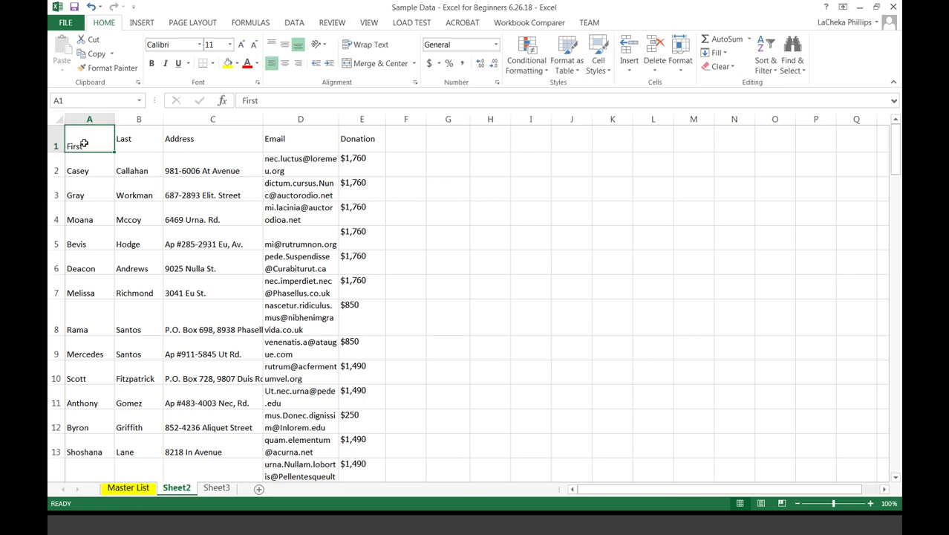
left_click(88, 169)
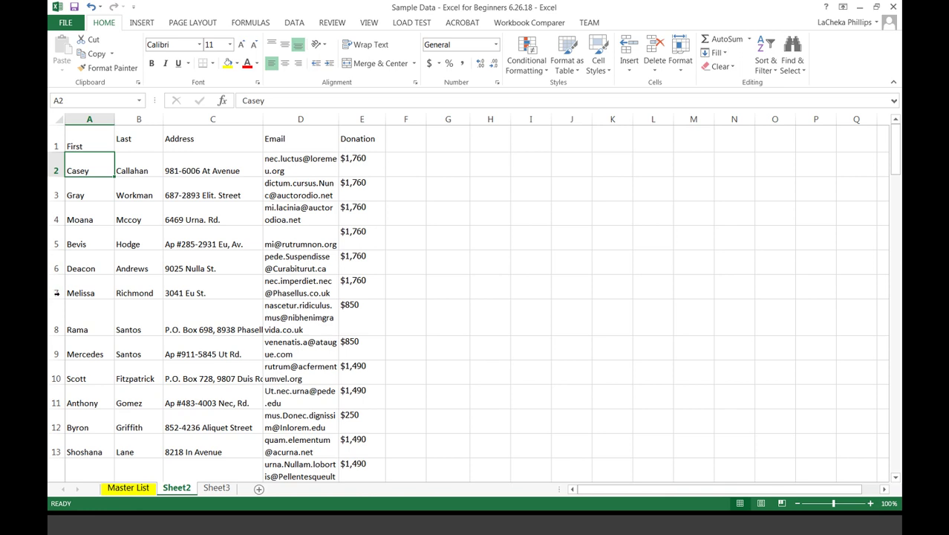
left_click(57, 119)
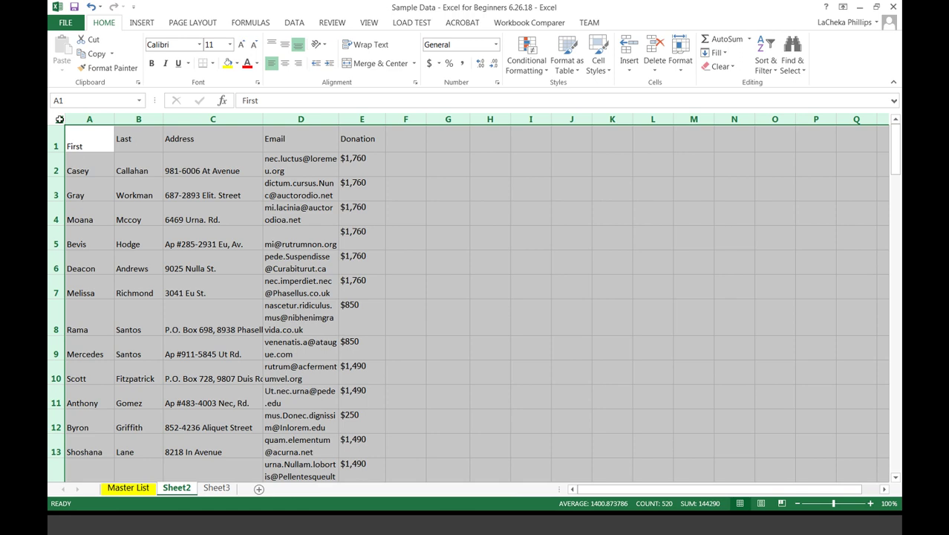
left_click(84, 167)
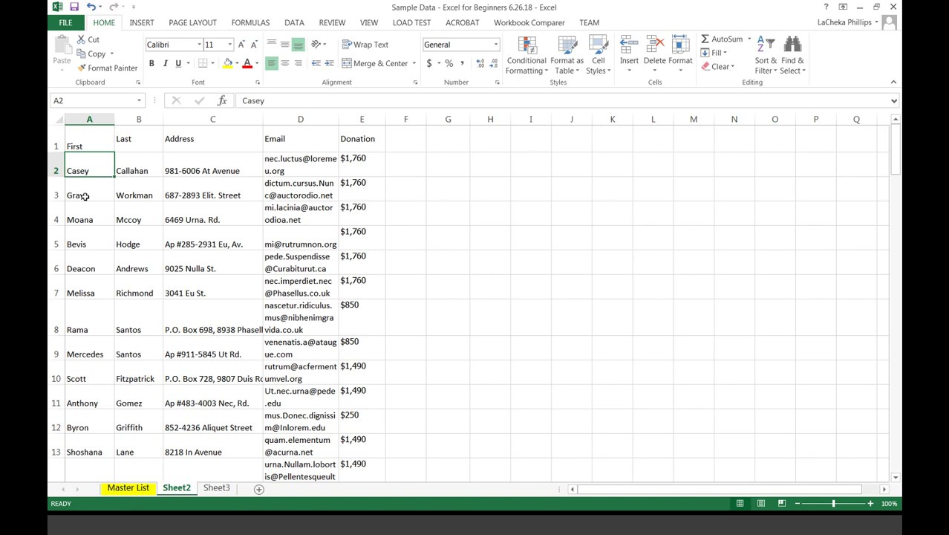
Select cells A3 through A12 in the First column, and extend a selection across row 3 from A3 through the Address column.
left_click(86, 194)
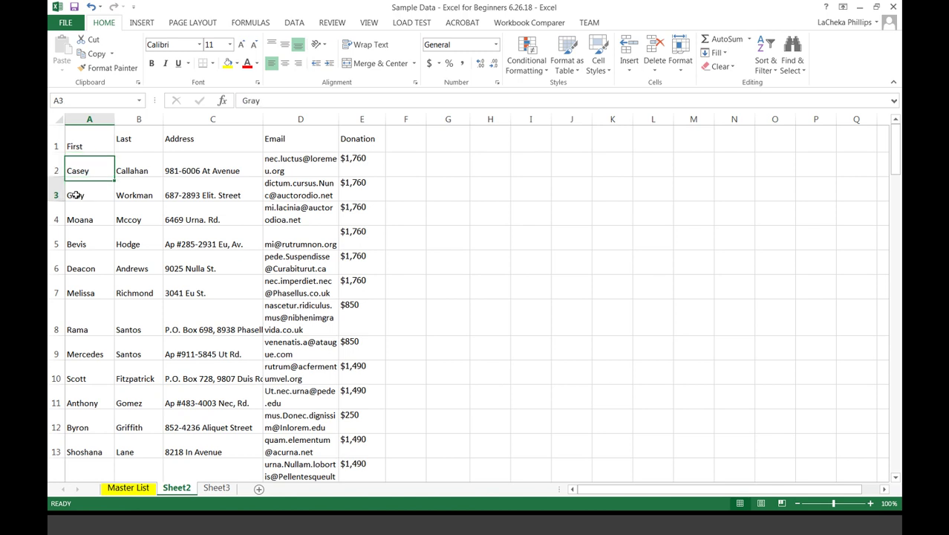
left_click_drag(87, 194, 80, 417)
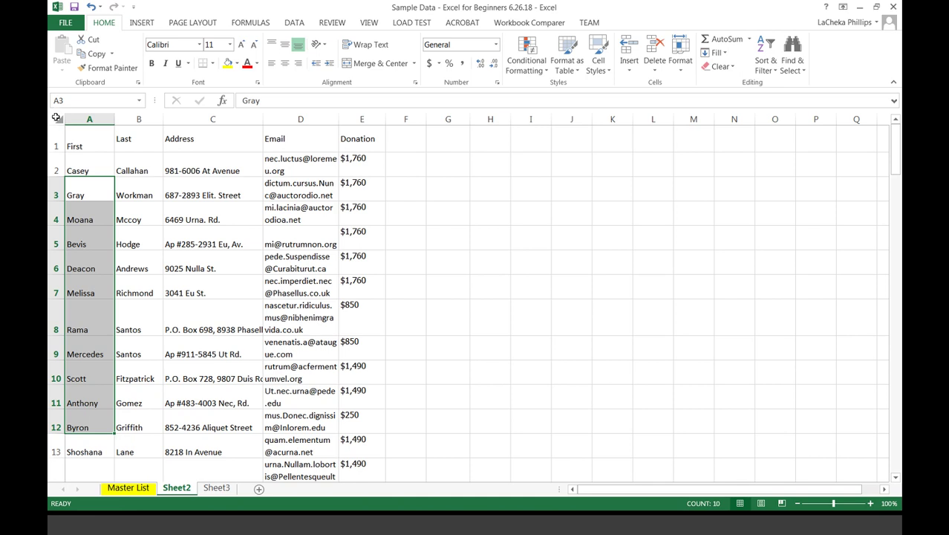
left_click_drag(81, 191, 85, 191)
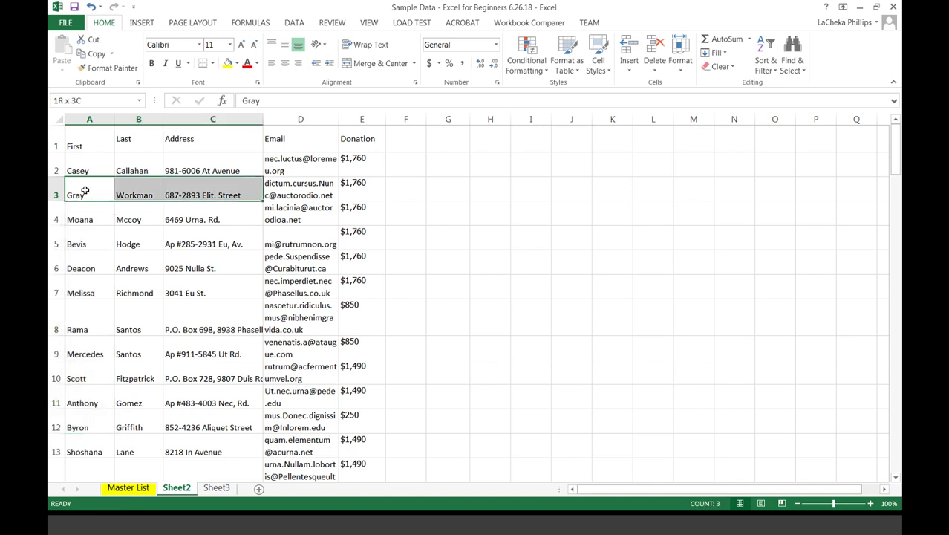
key("shift+Right")
Select the records in rows 5 and 7 one after the other, from the First column through the Donation column.
left_click(86, 239)
key("shift+Right")
key("shift+Right")
key("shift+Right")
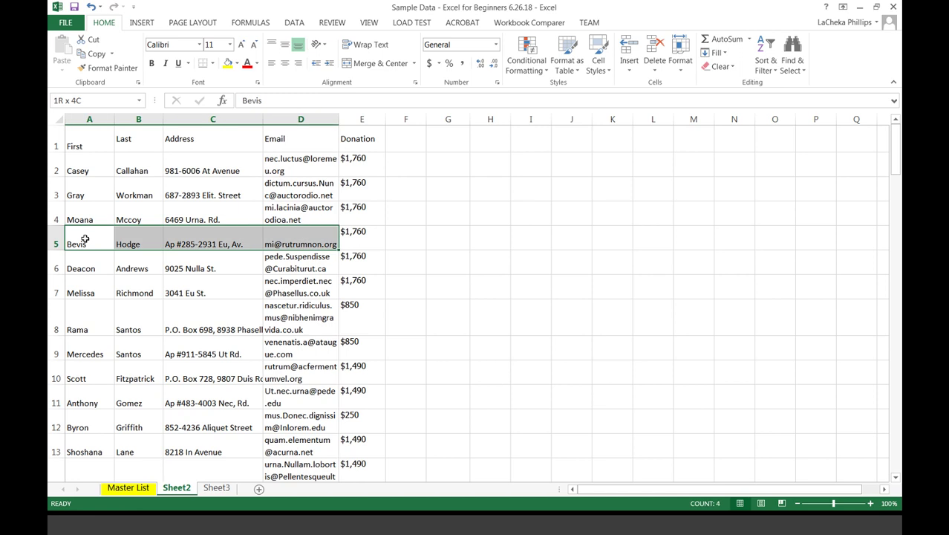
key("shift+Right")
left_click(82, 289)
key("shift+Right")
key("shift+Right")
key("shift+Right")
key("shift+Right")
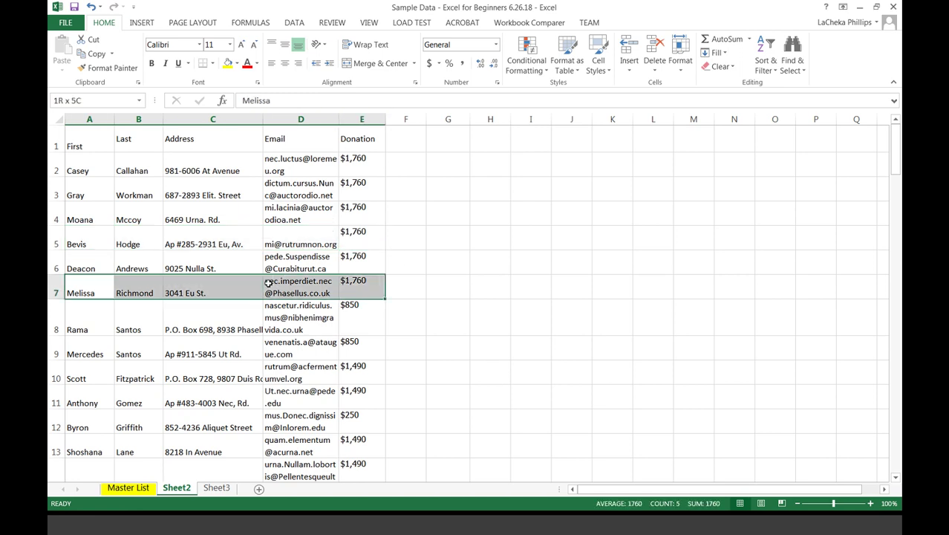
Select the records in rows 8 and 9 in turn across all five data columns, ending on Email cell D8.
left_click_drag(111, 319, 350, 317)
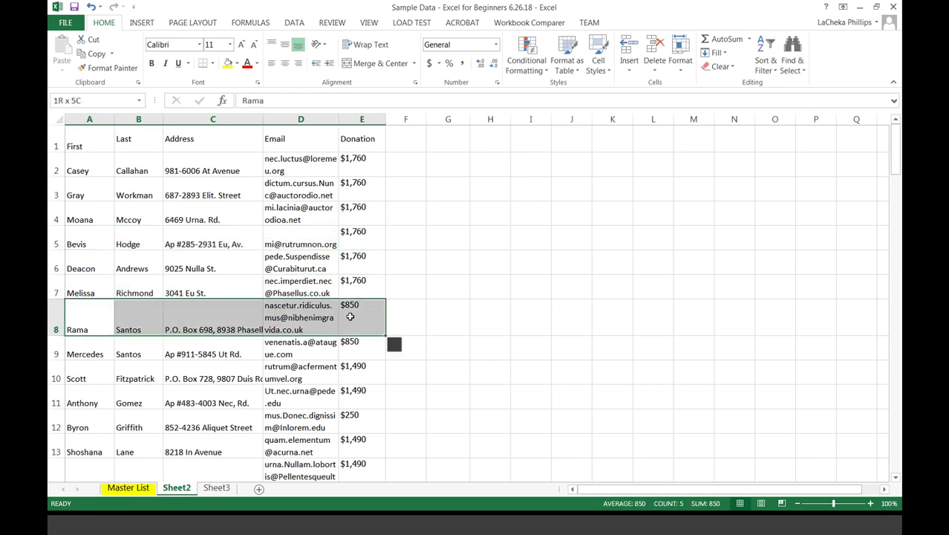
left_click_drag(85, 349, 377, 352)
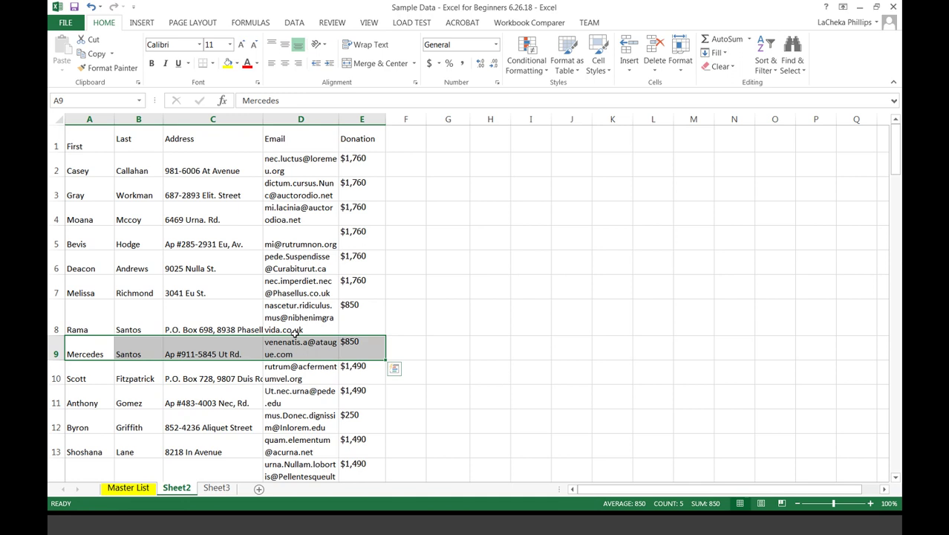
left_click(295, 331)
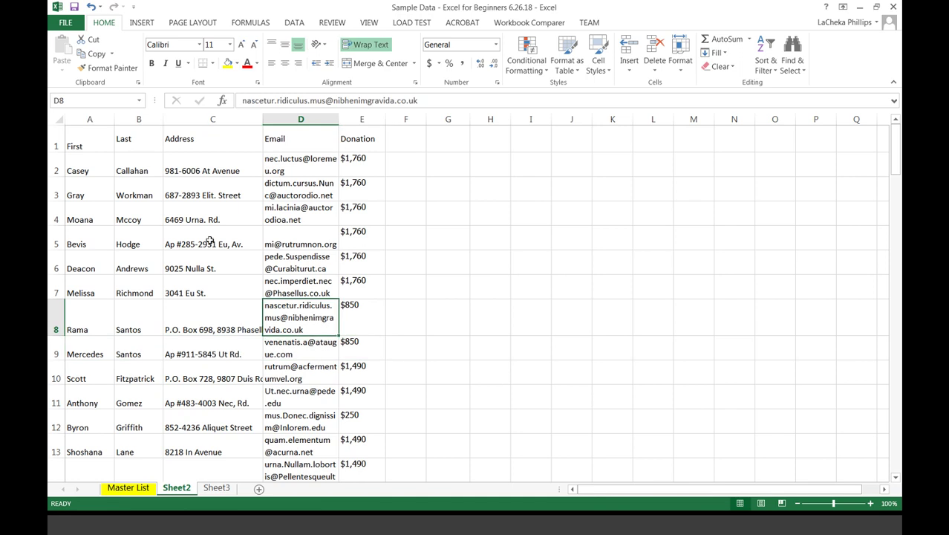
Select the entire worksheet and auto-fit all column widths to their contents, ending on Address cell C2.
left_click(58, 120)
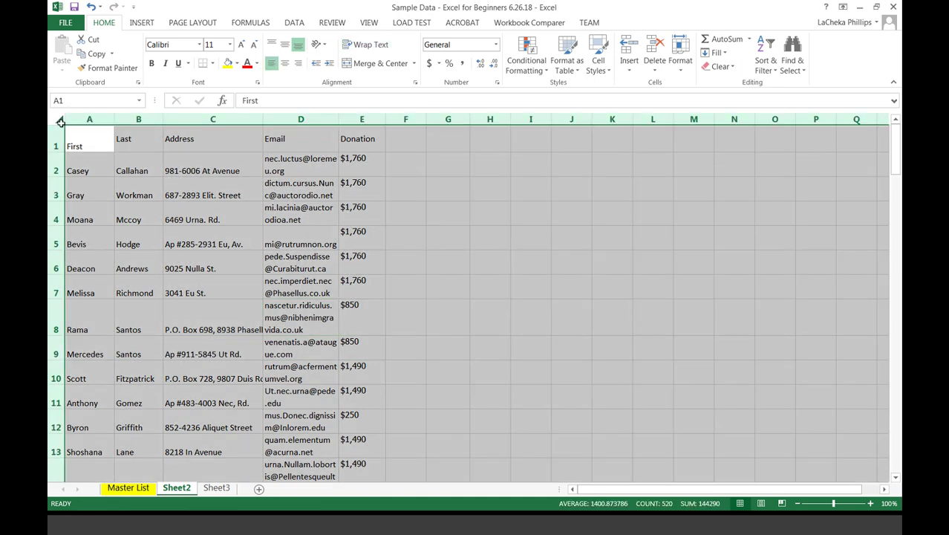
left_click(89, 144)
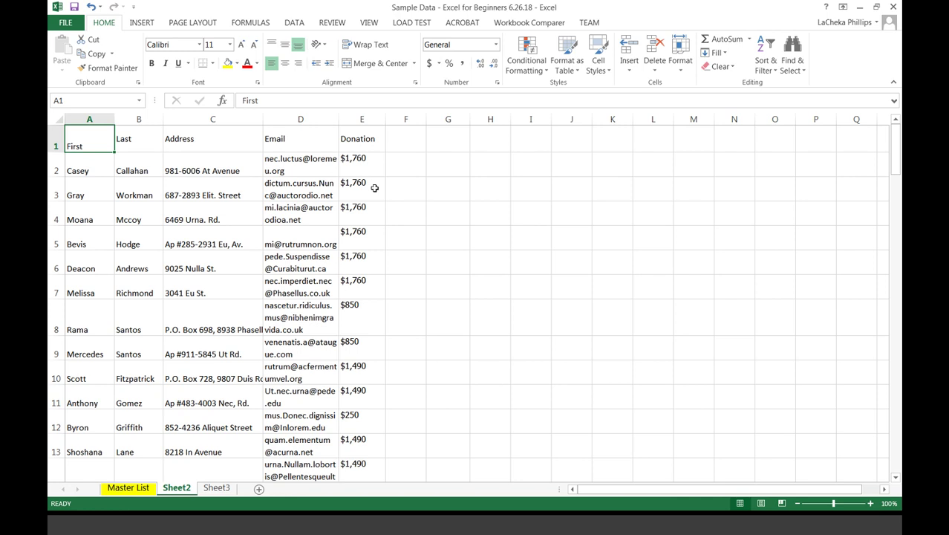
left_click(58, 121)
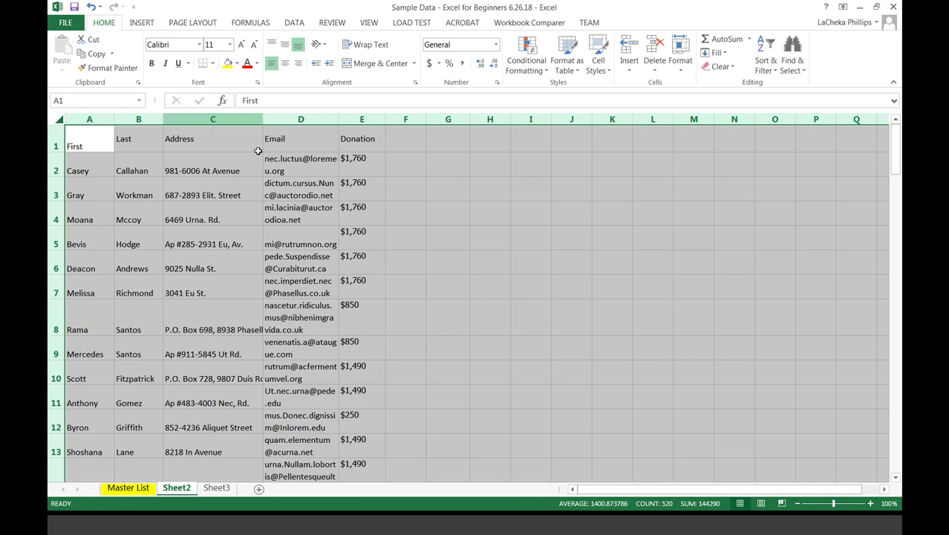
double_click(163, 119)
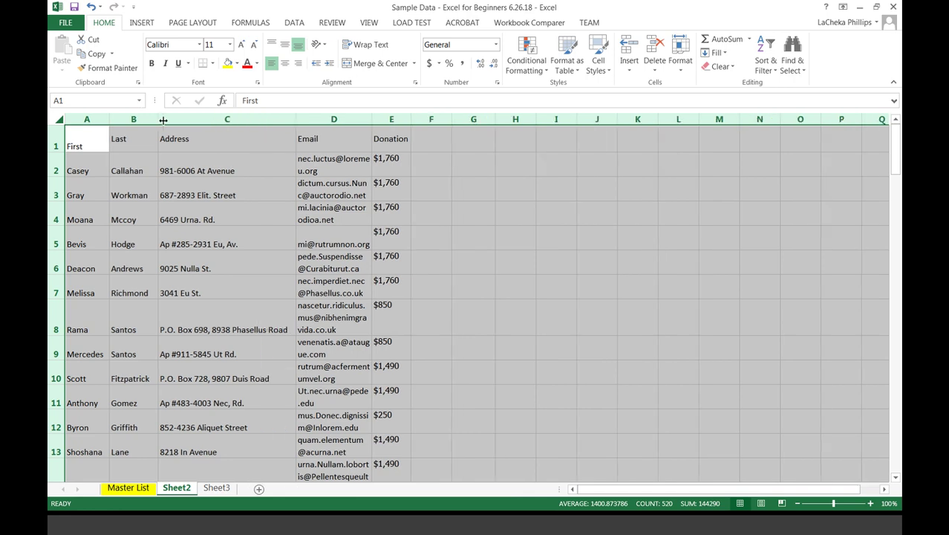
left_click(176, 159)
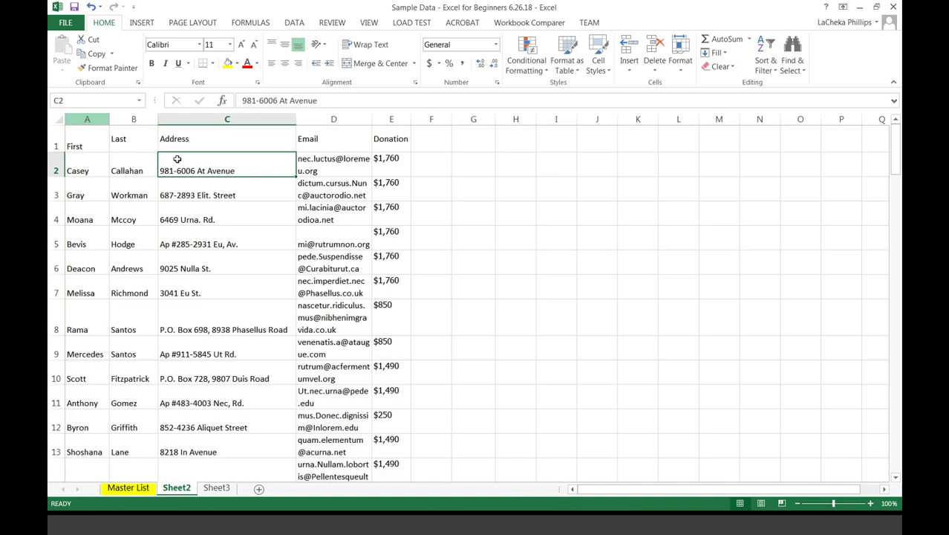
Select the entire worksheet, and replace that selection with only columns A through E.
key("ctrl+a")
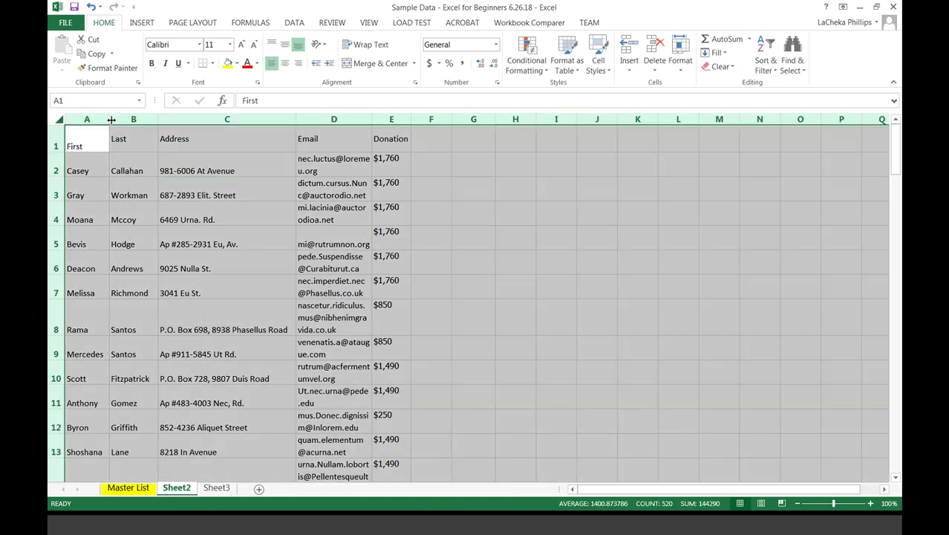
left_click(127, 148)
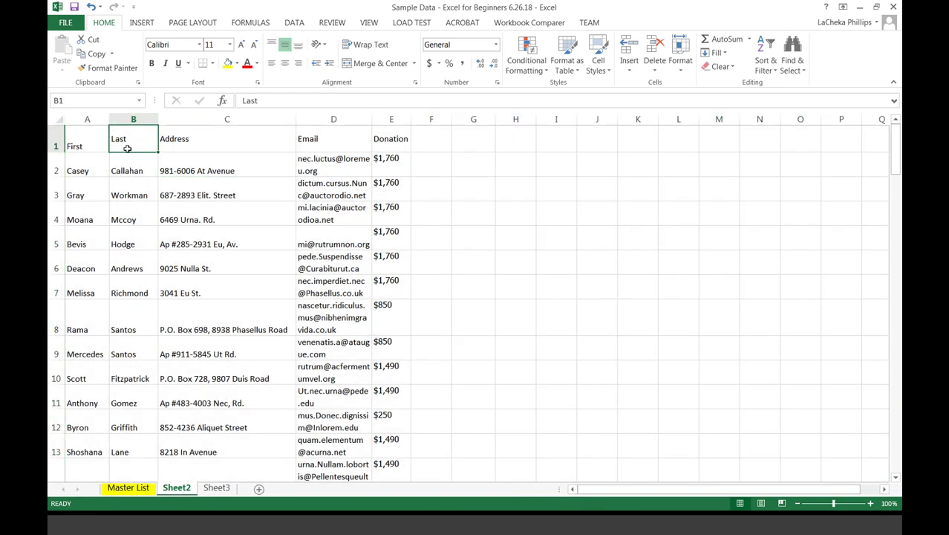
left_click(105, 119)
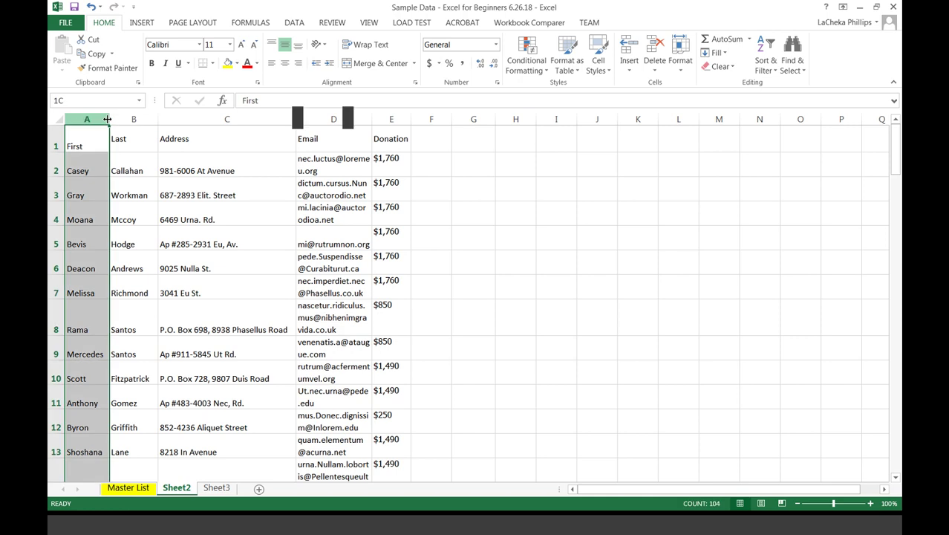
left_click_drag(107, 119, 408, 123)
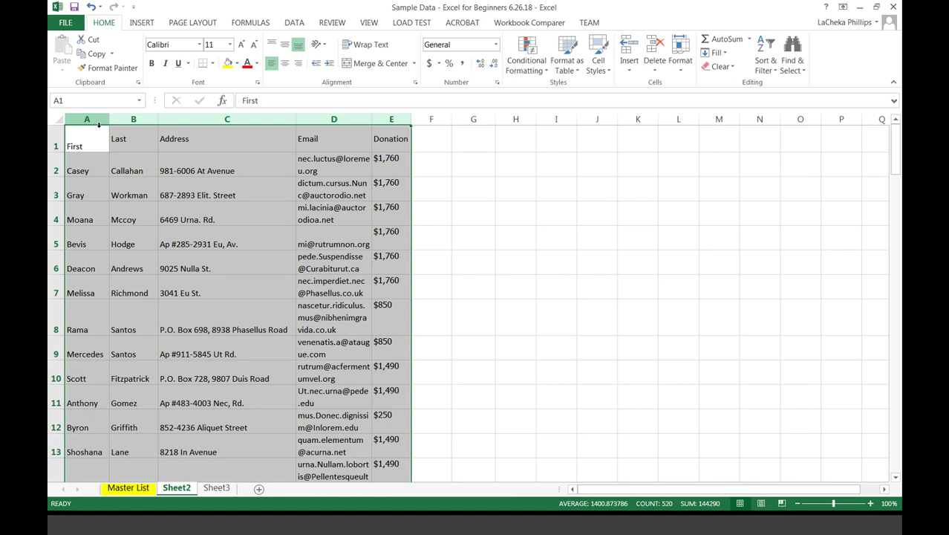
left_click_drag(86, 119, 392, 119)
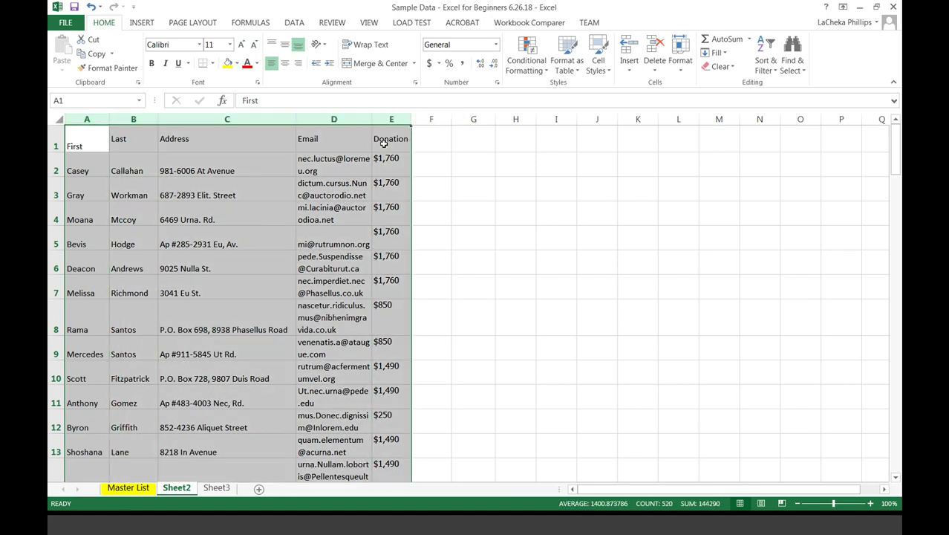
Compare selecting the whole worksheet with selecting only the First through Donation columns, and return to empty cell F2.
left_click(60, 119)
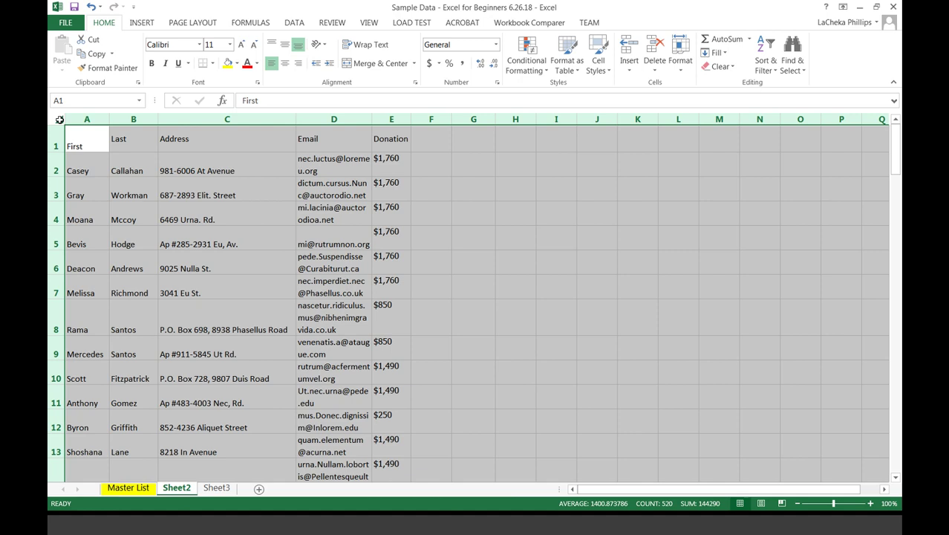
left_click(417, 220)
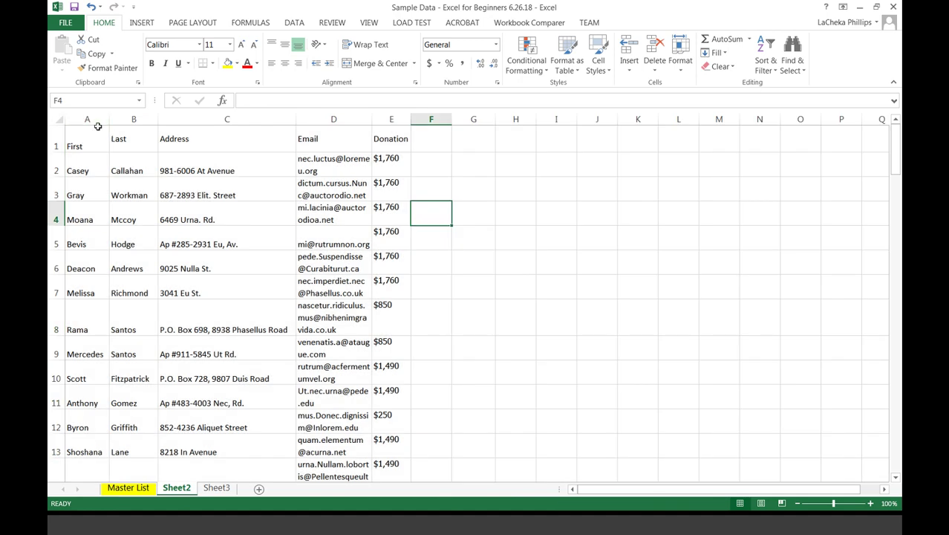
left_click_drag(97, 126, 379, 119)
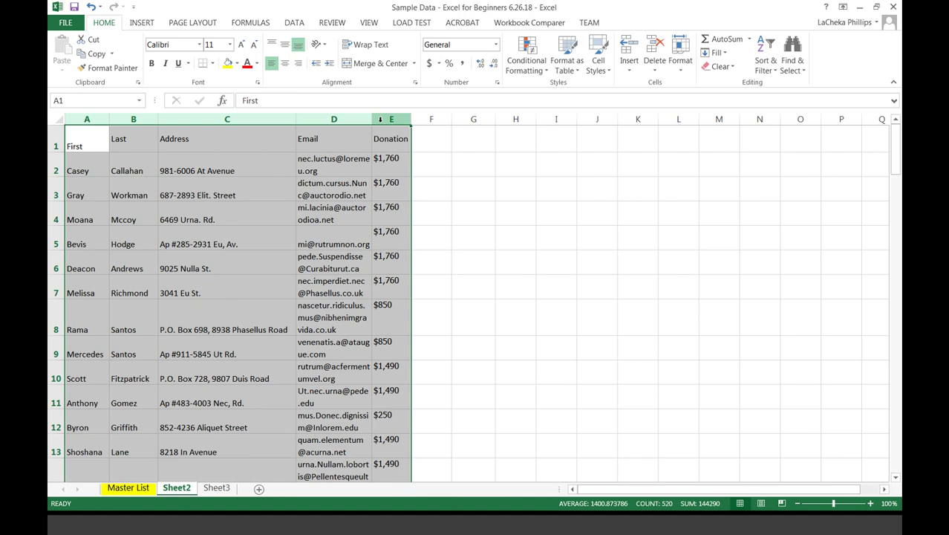
left_click(437, 174)
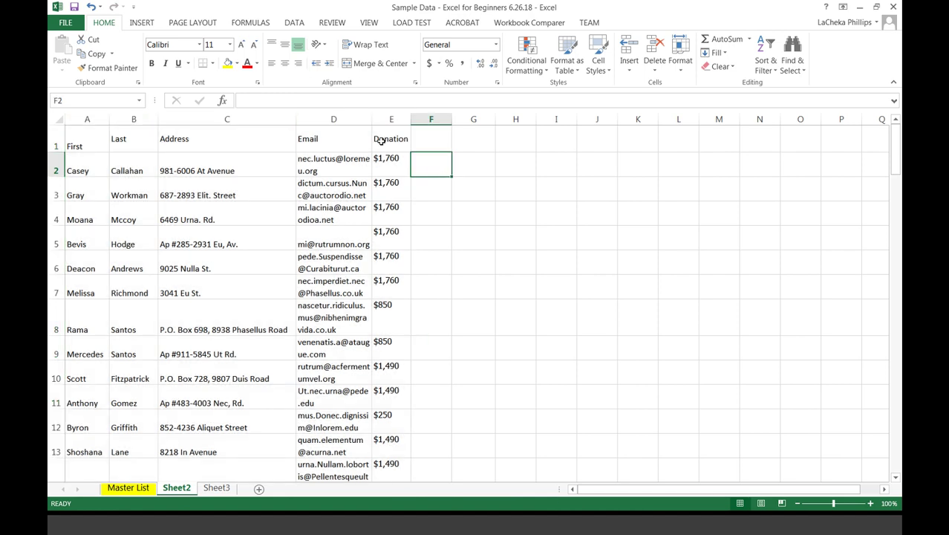
Select columns A through F, and return the selection to Donation cell E4.
left_click(87, 119)
left_click(132, 142)
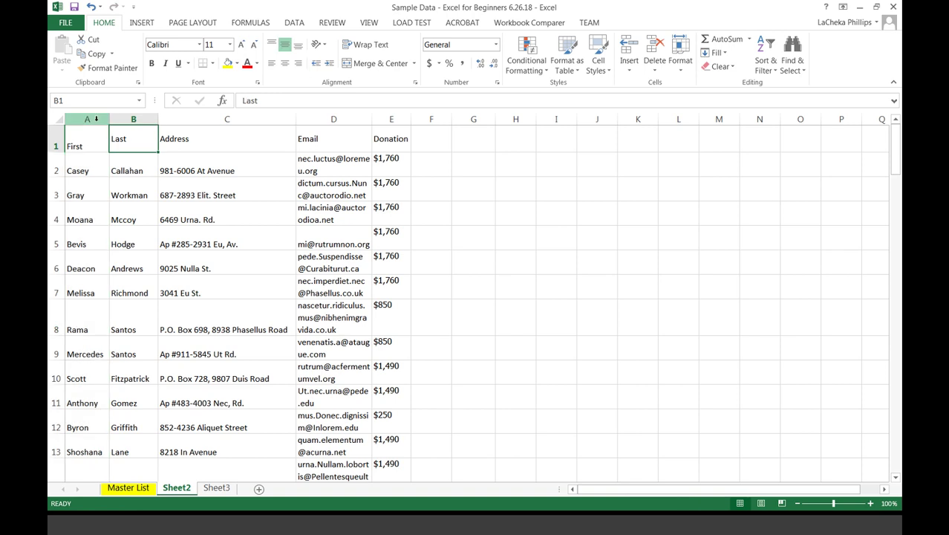
scroll(261, 247, "down", 2)
scroll(261, 247, "up", 2)
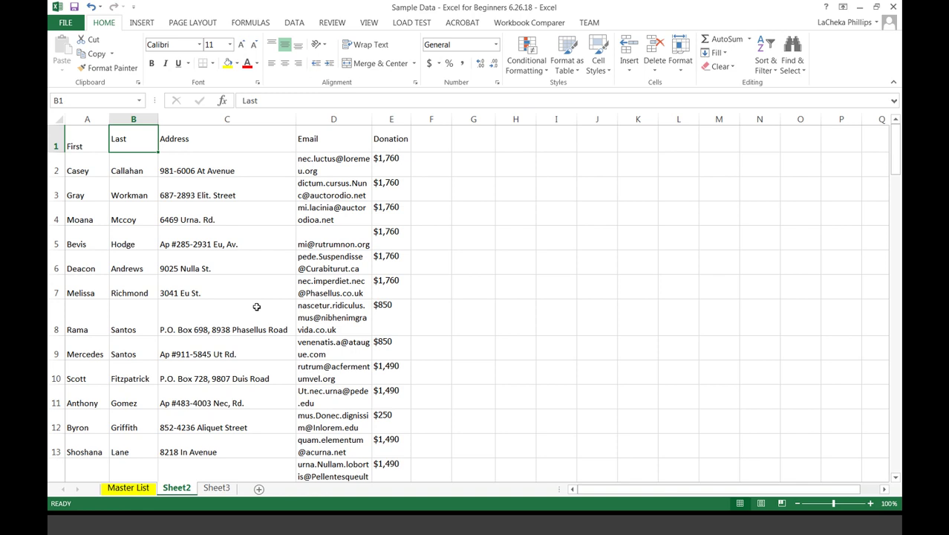
left_click_drag(86, 119, 426, 142)
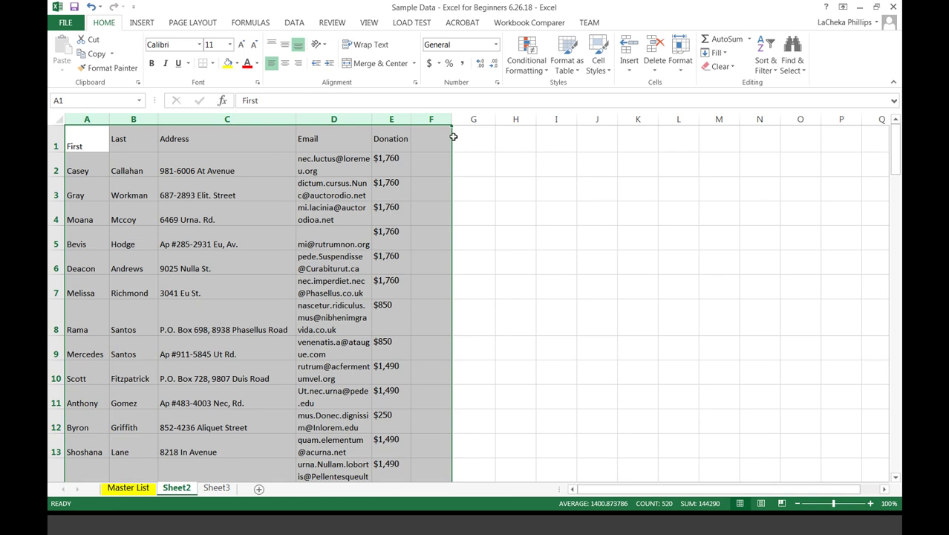
left_click(391, 213)
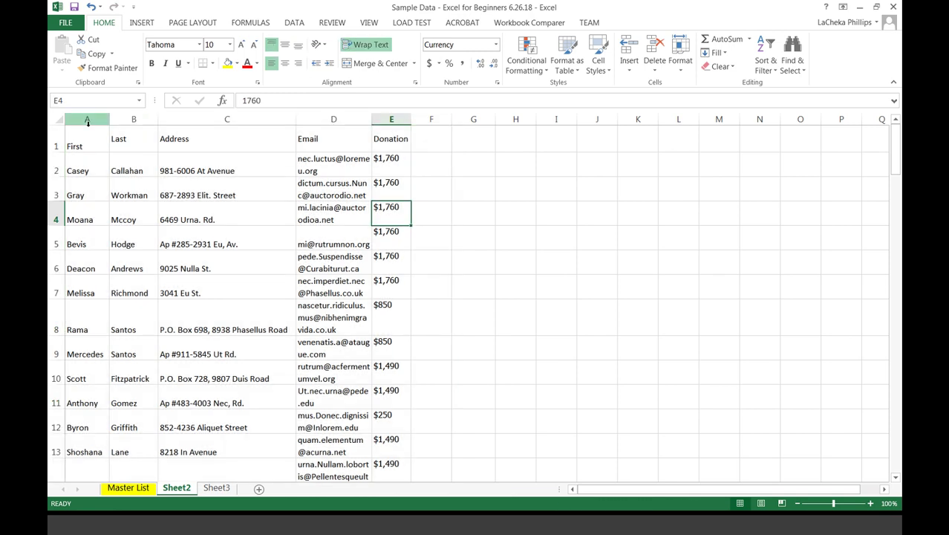
left_click_drag(87, 122, 392, 118)
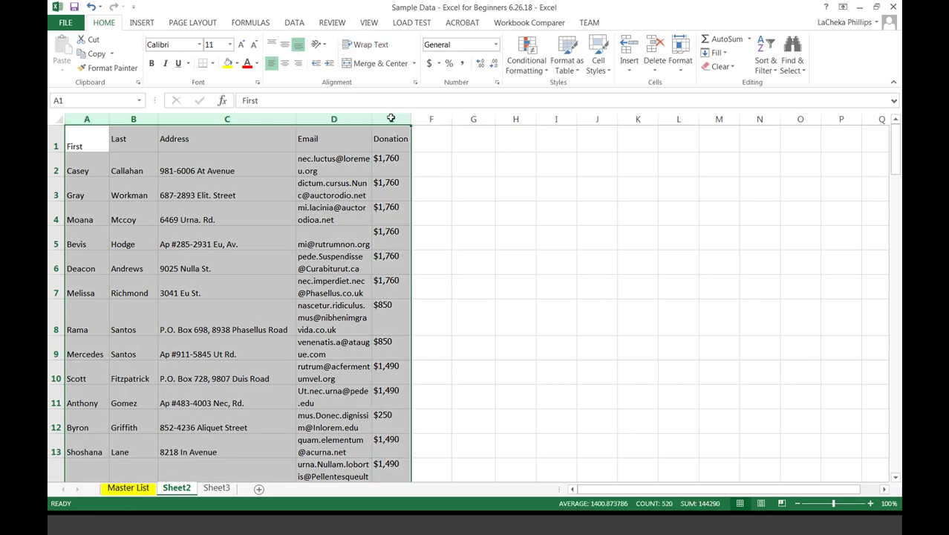
right_click(239, 145)
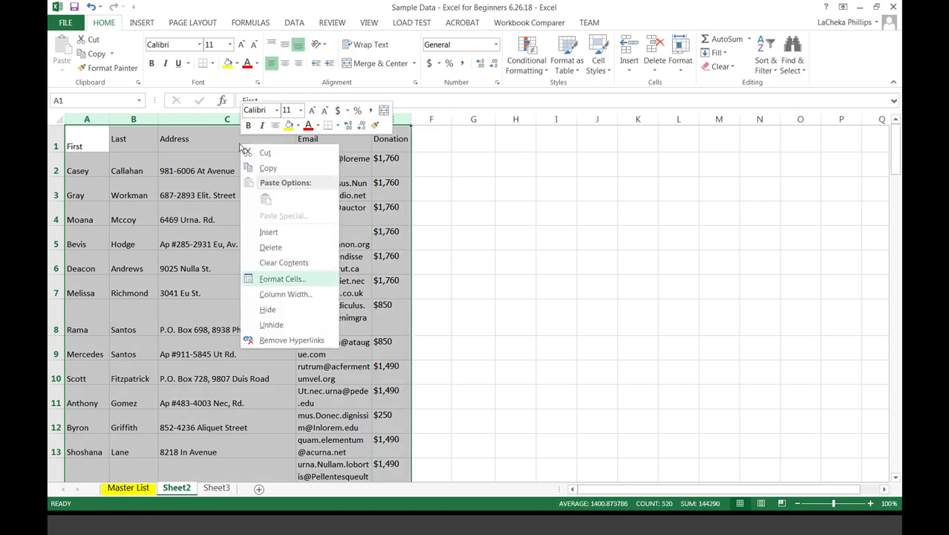
left_click(286, 293)
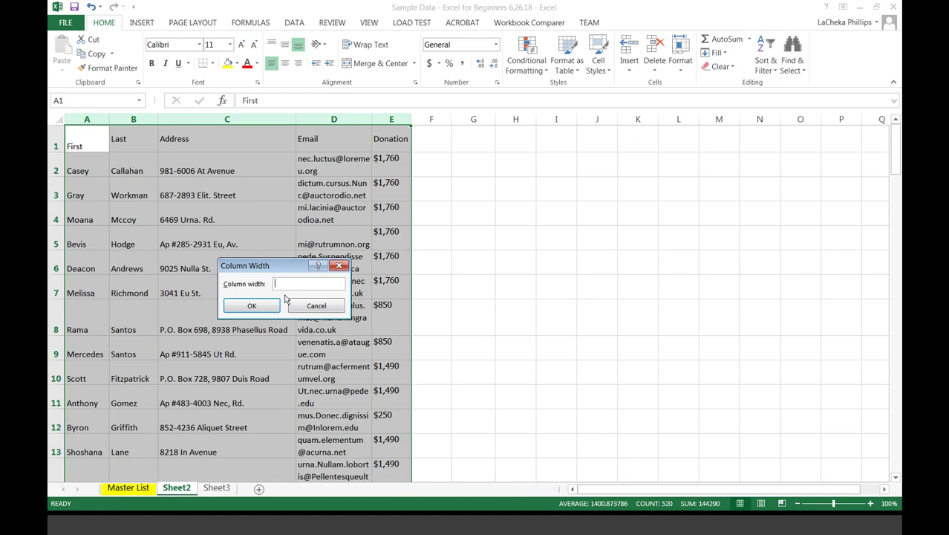
left_click(339, 265)
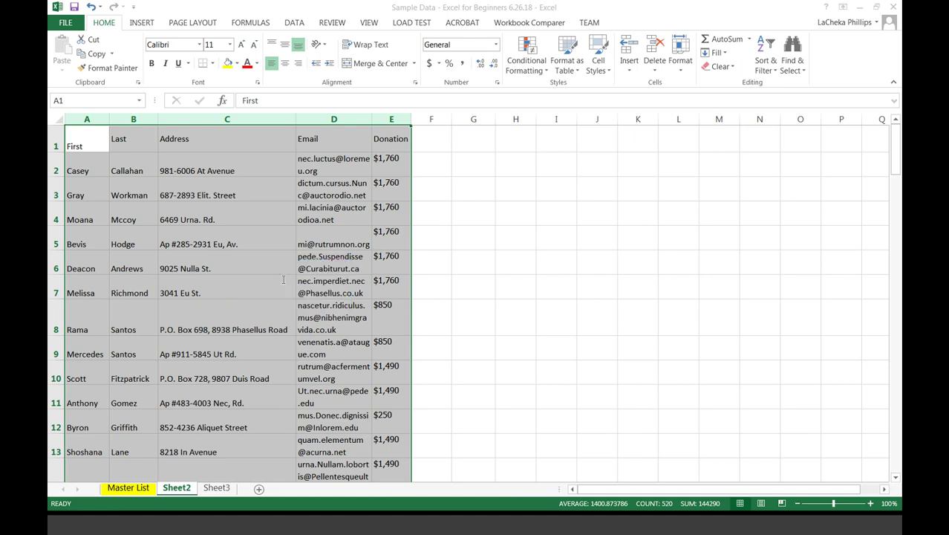
left_click(331, 192)
Set the column width of columns A through E to 12, and select Address cell C3.
left_click_drag(86, 120, 375, 122)
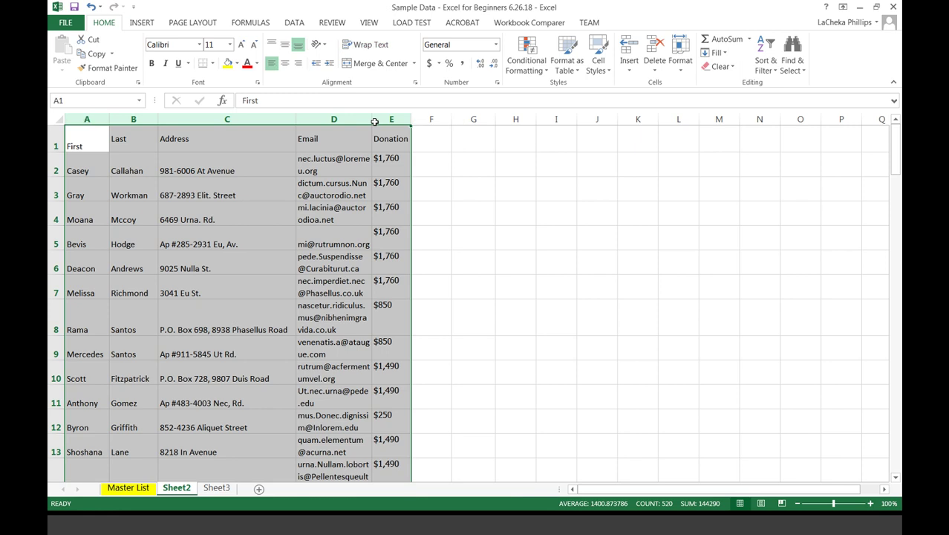
right_click(210, 134)
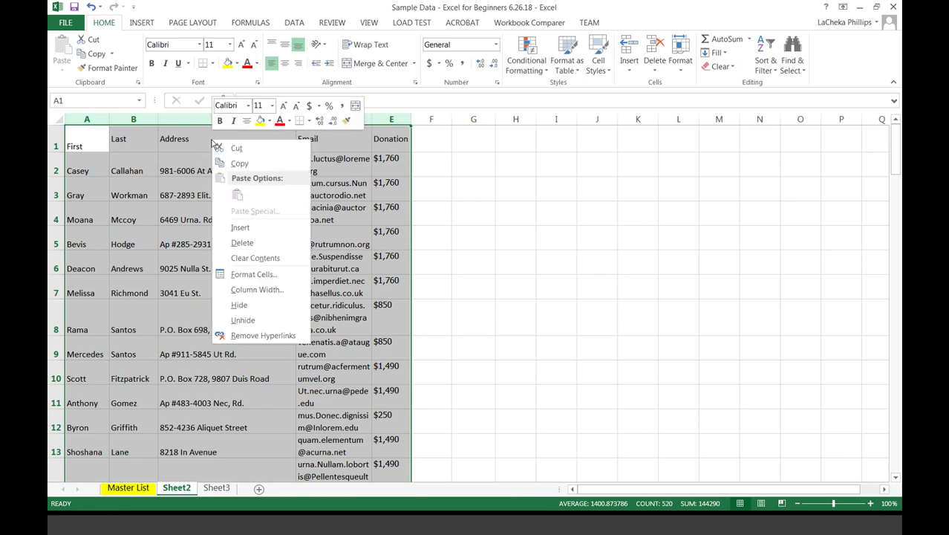
left_click(257, 290)
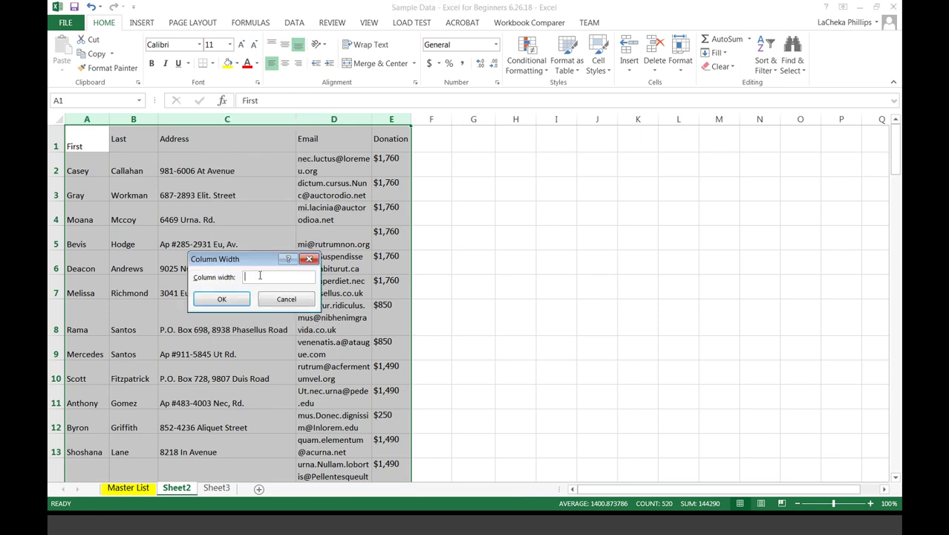
type("12")
key("Return")
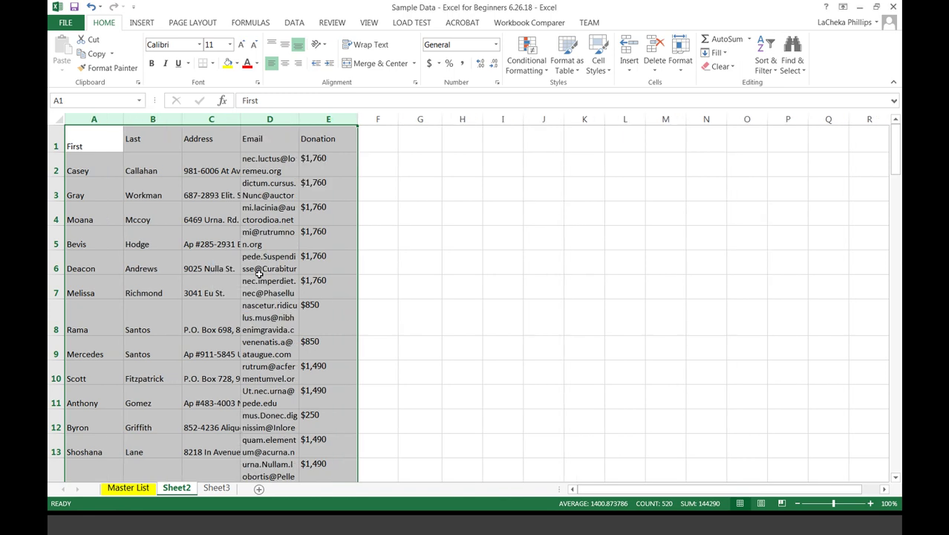
left_click(202, 192)
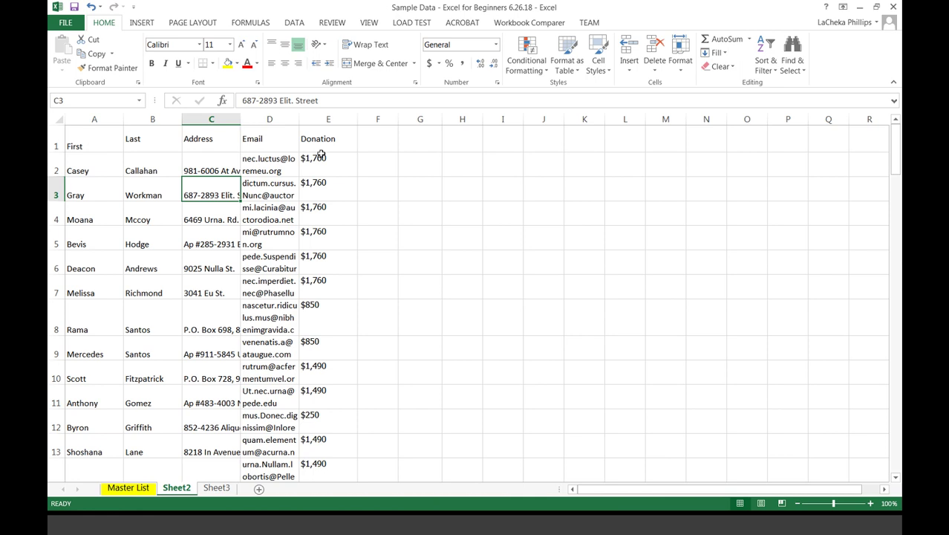
Set the column width of columns A through E to 20, and select empty cell G5.
left_click(343, 146)
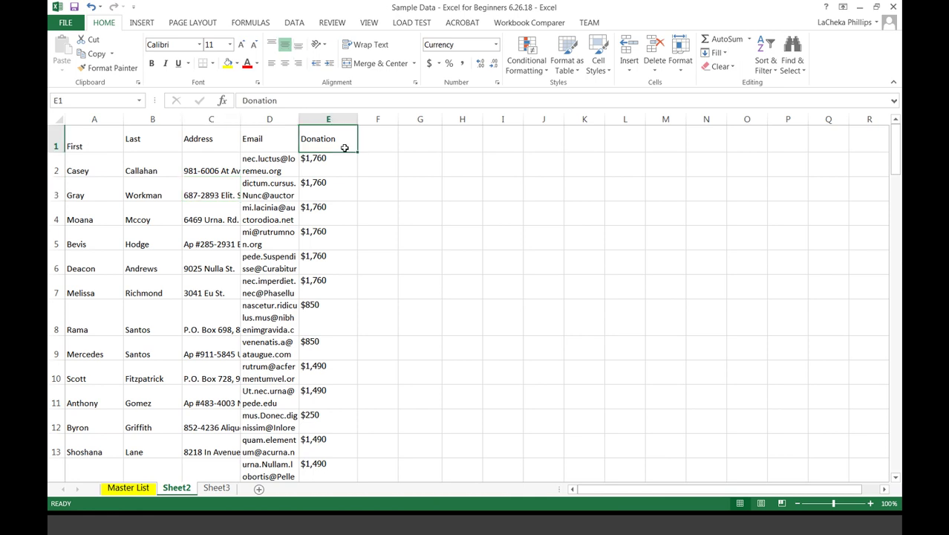
left_click(107, 122)
left_click_drag(107, 127, 330, 121)
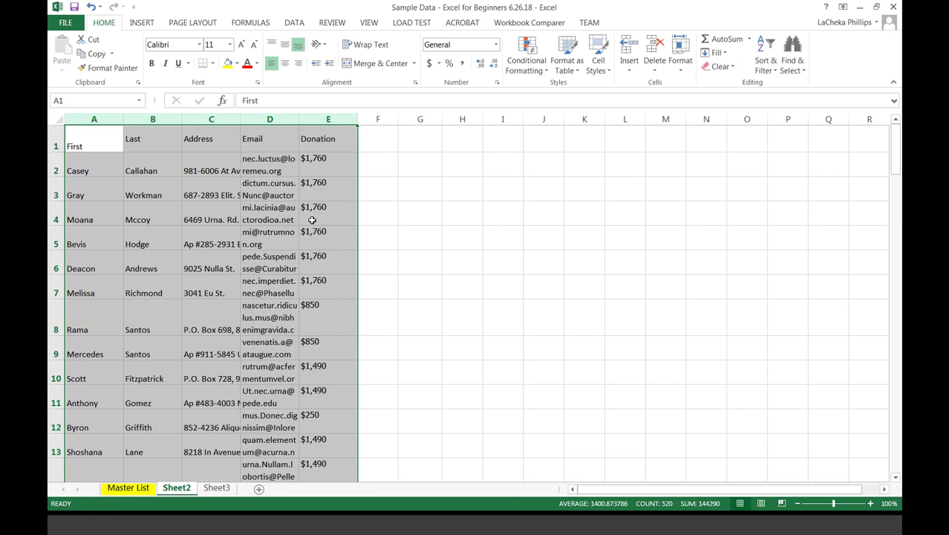
left_click(174, 159)
left_click_drag(94, 120, 328, 121)
right_click(318, 137)
left_click(348, 289)
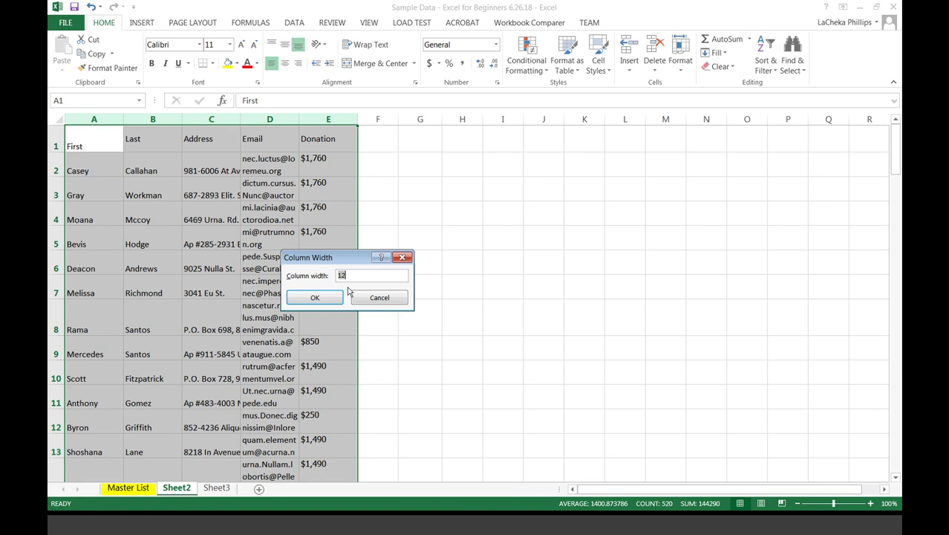
type("20")
key("Return")
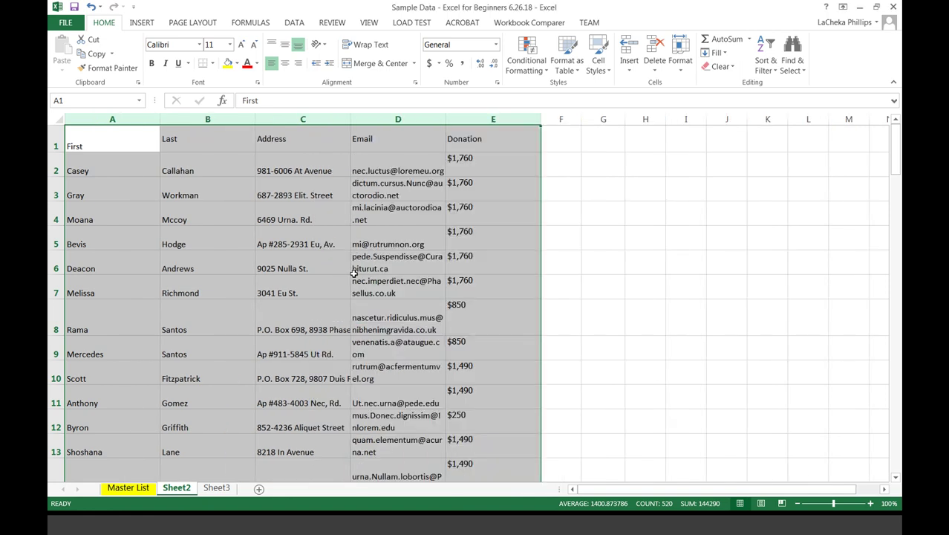
left_click(603, 237)
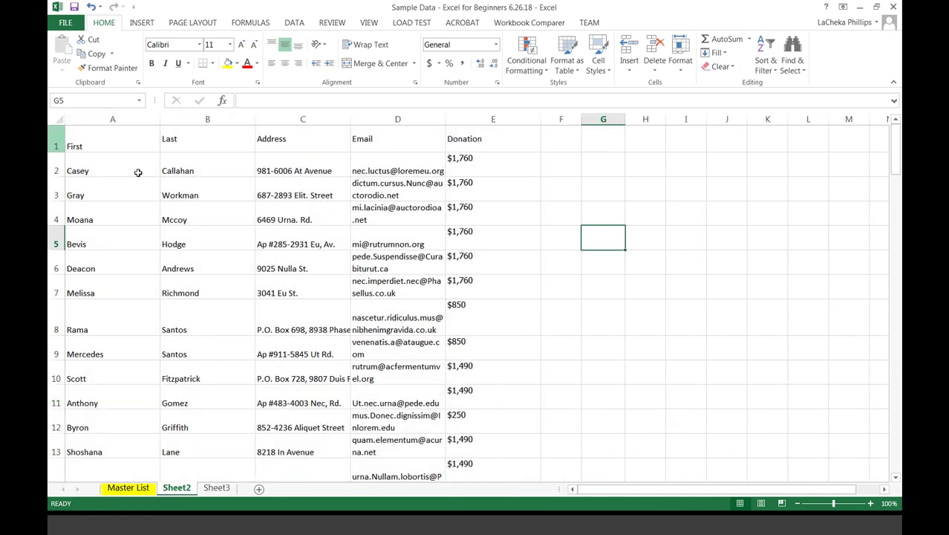
Set the row height of rows 1 through 14 to 10.
left_click_drag(49, 131, 52, 451)
right_click(57, 288)
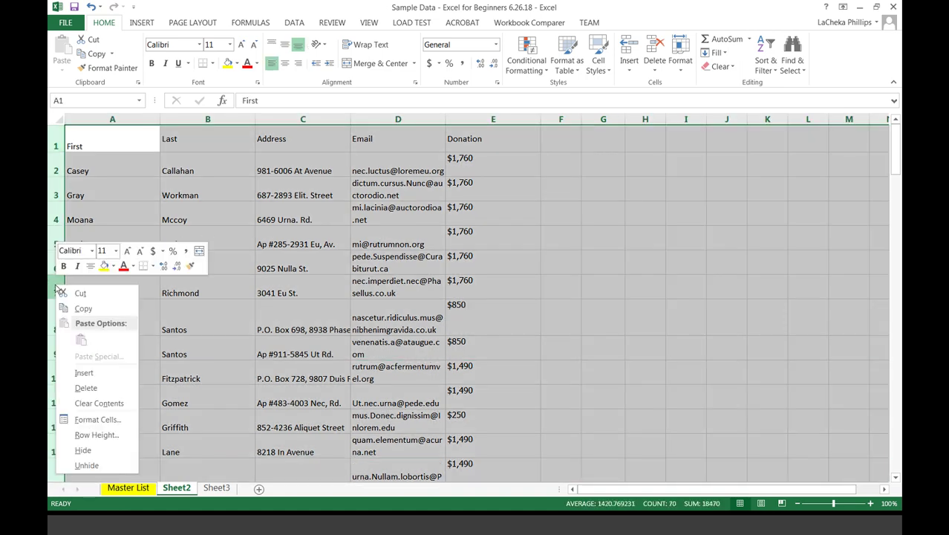
left_click(93, 435)
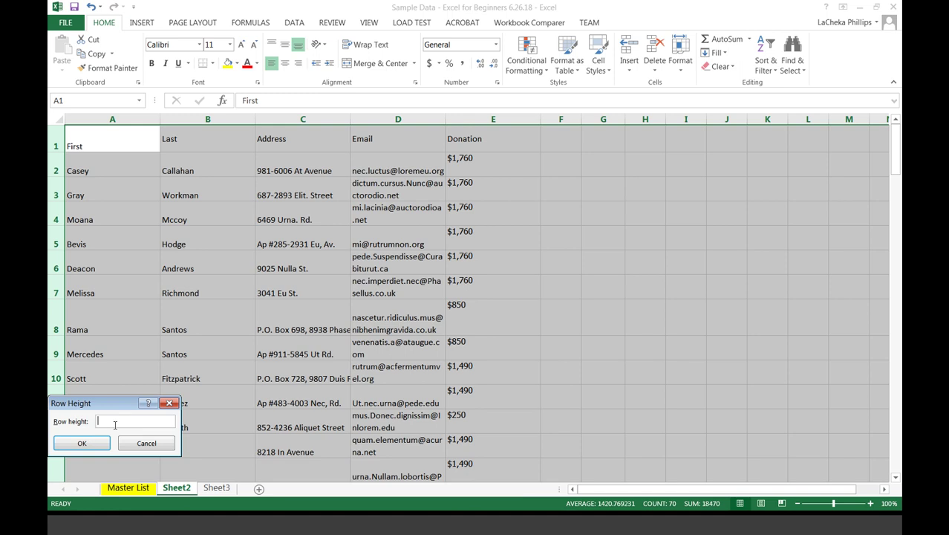
type("10")
key("Return")
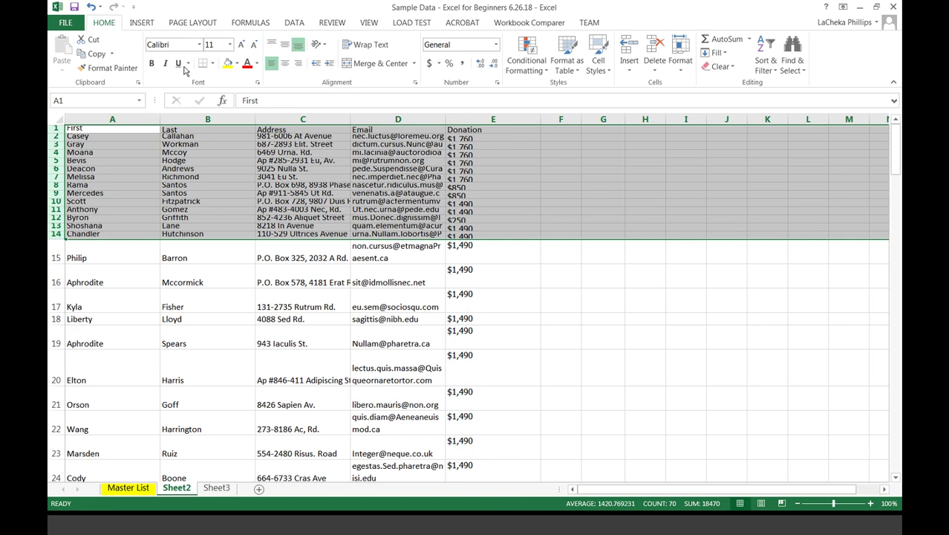
Undo the row height change and the exact column widths set on columns A through E, and select empty cell H4.
key("ctrl+z")
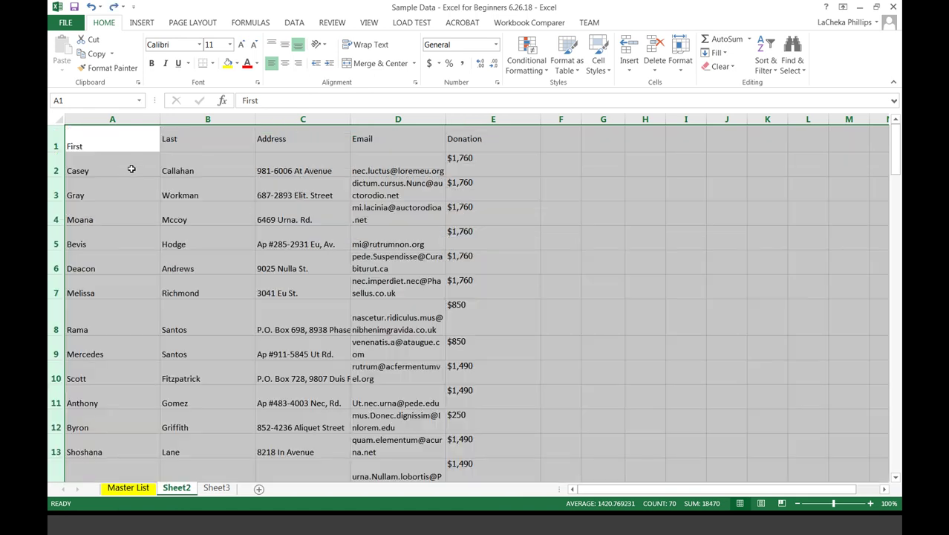
key("ctrl+z")
key("ctrl+y")
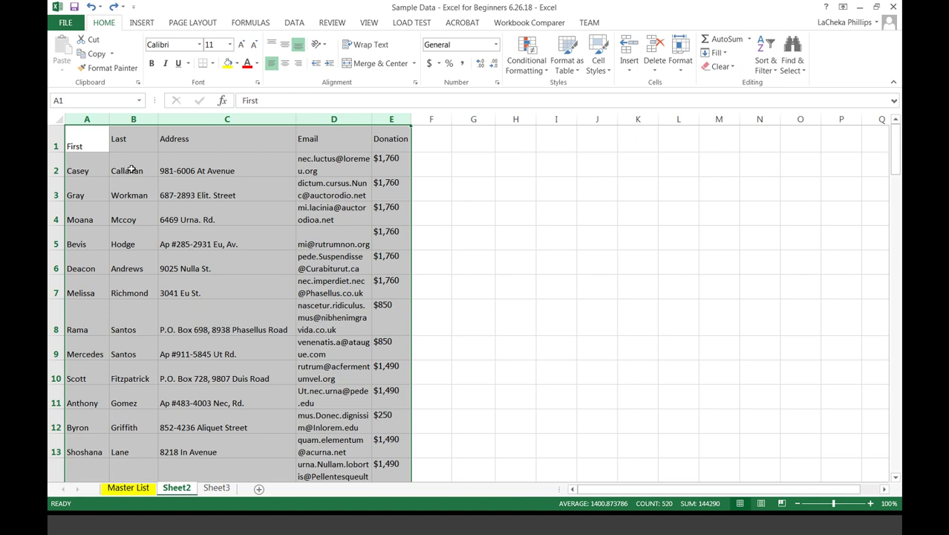
left_click(499, 207)
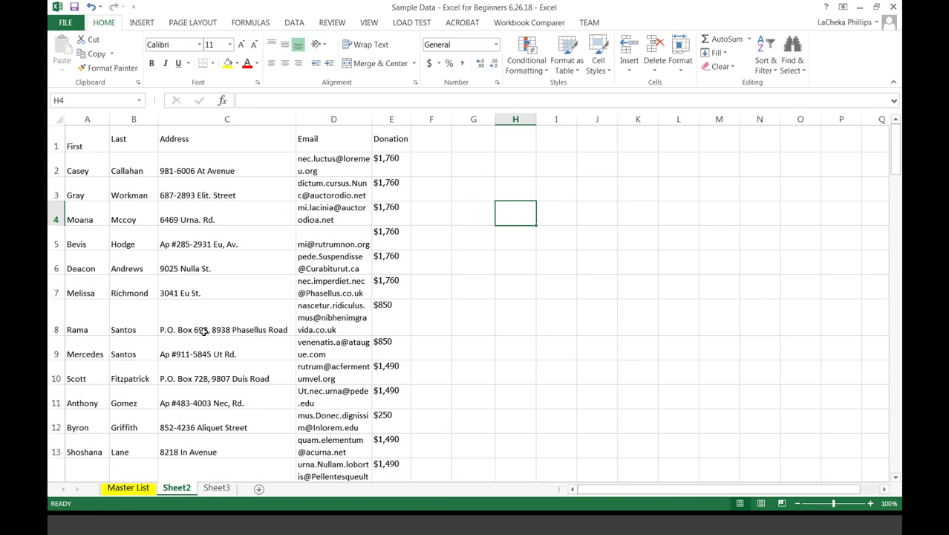
Enter the heading "Sum" in cell G1.
left_click(273, 158)
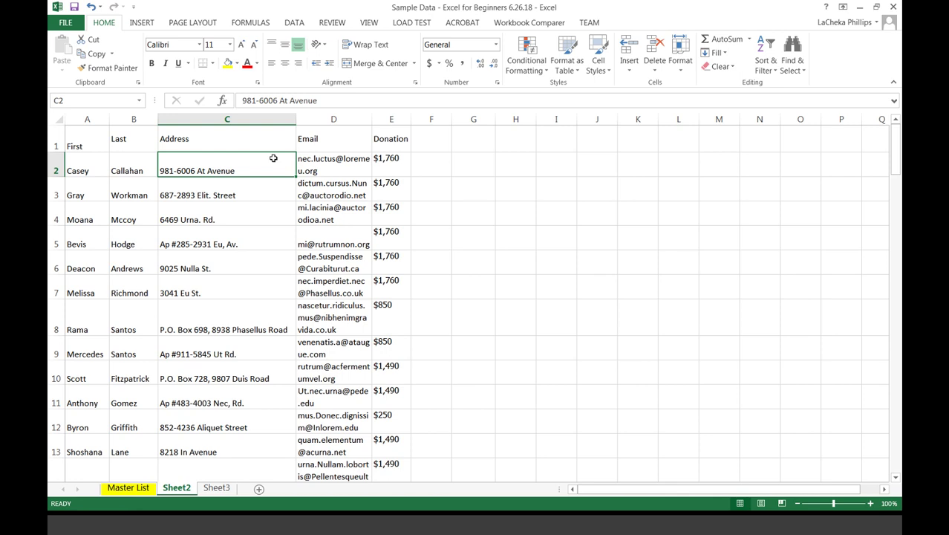
left_click(429, 161)
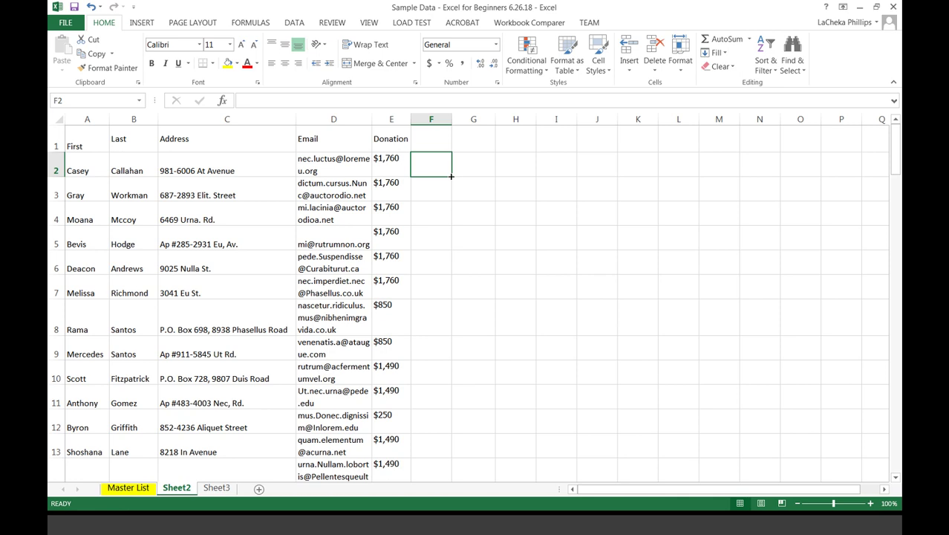
left_click(471, 141)
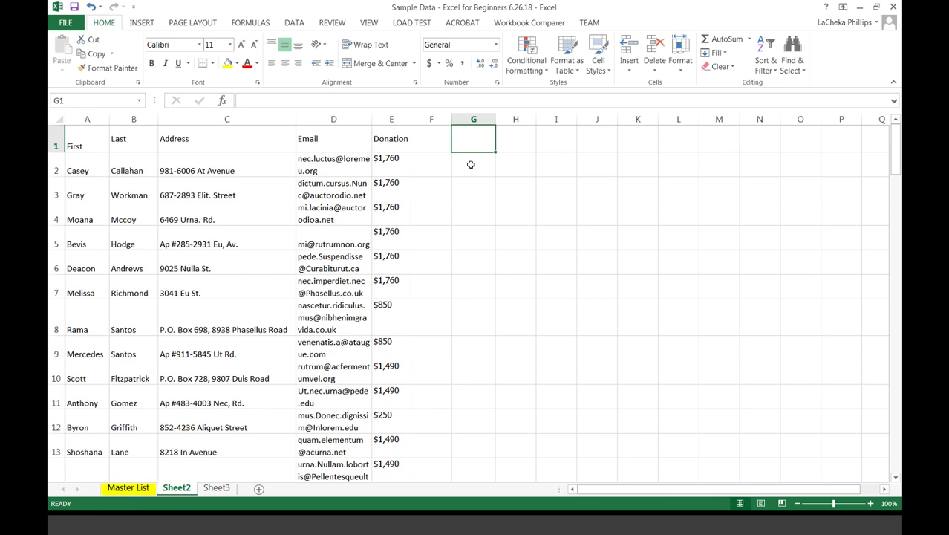
left_click(471, 164)
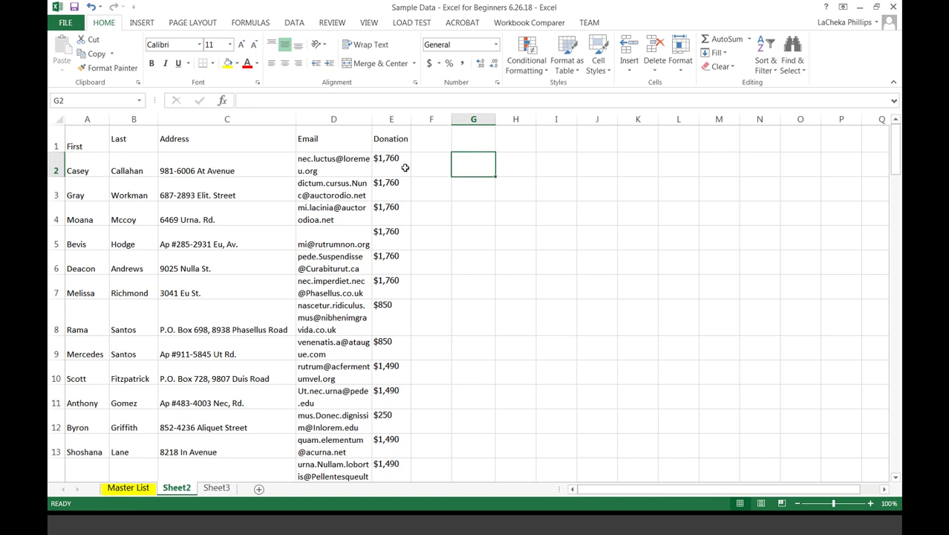
key("Up")
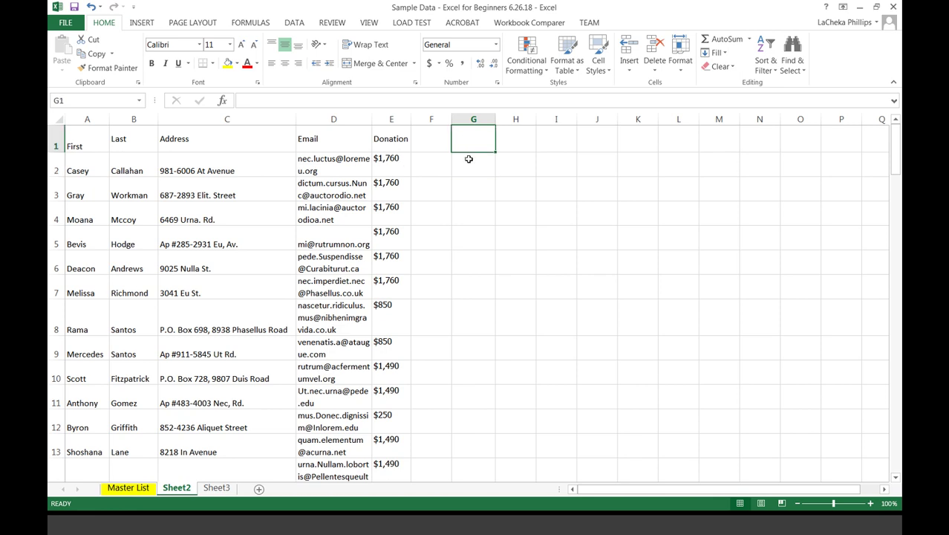
type("Sum")
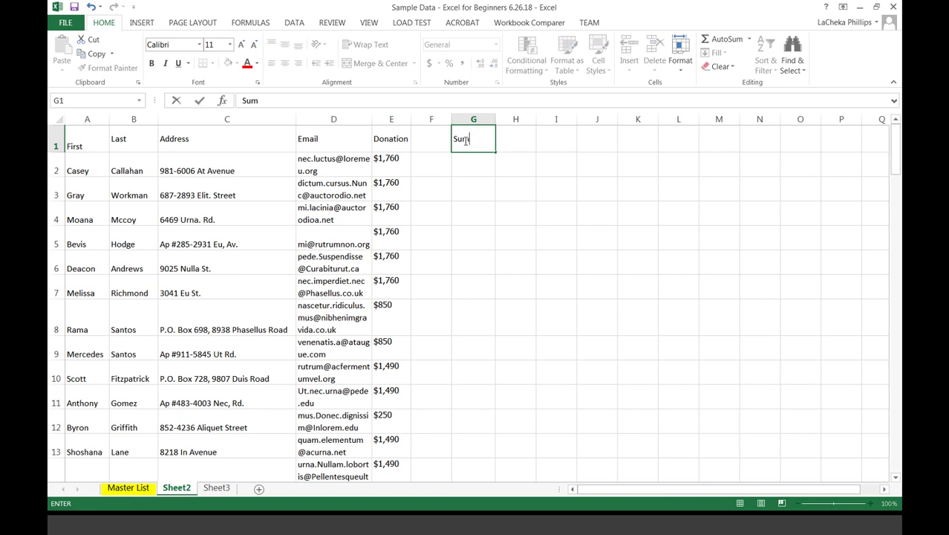
key("Return")
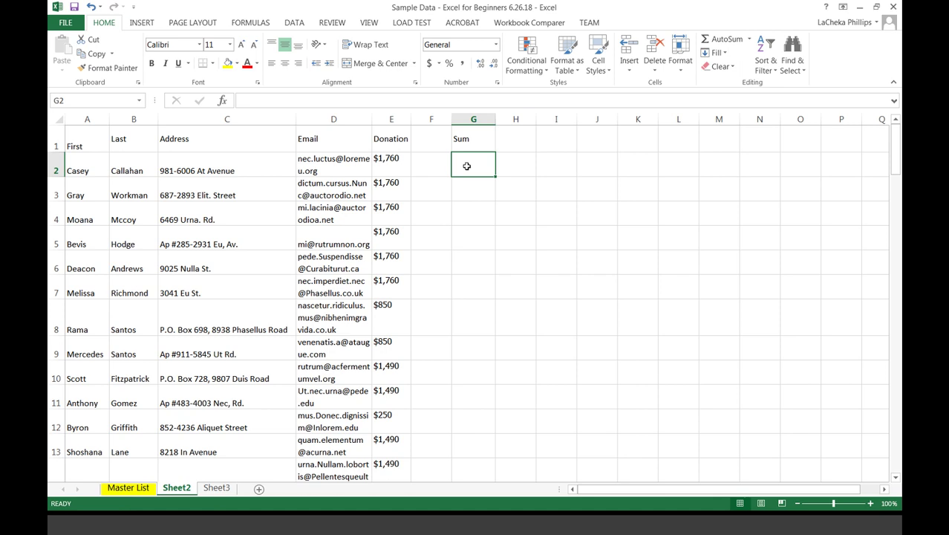
Total the entire Donation column in cell G2 with AutoSum, review its formula, and select cell G3.
left_click(722, 39)
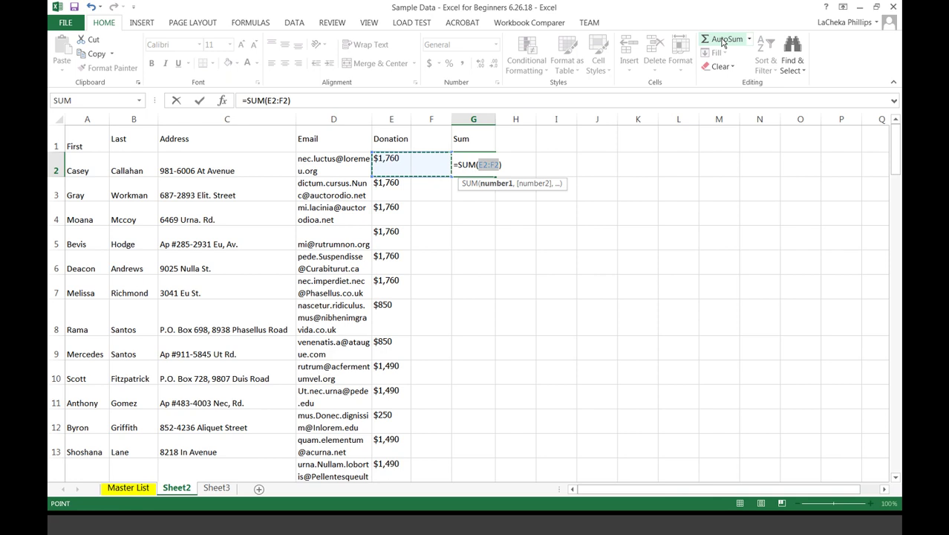
left_click(390, 121)
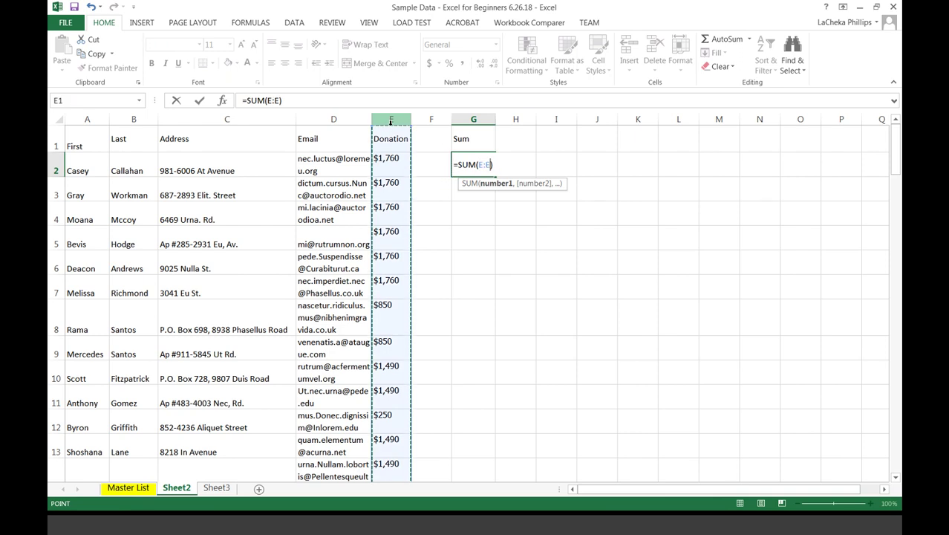
key("Return")
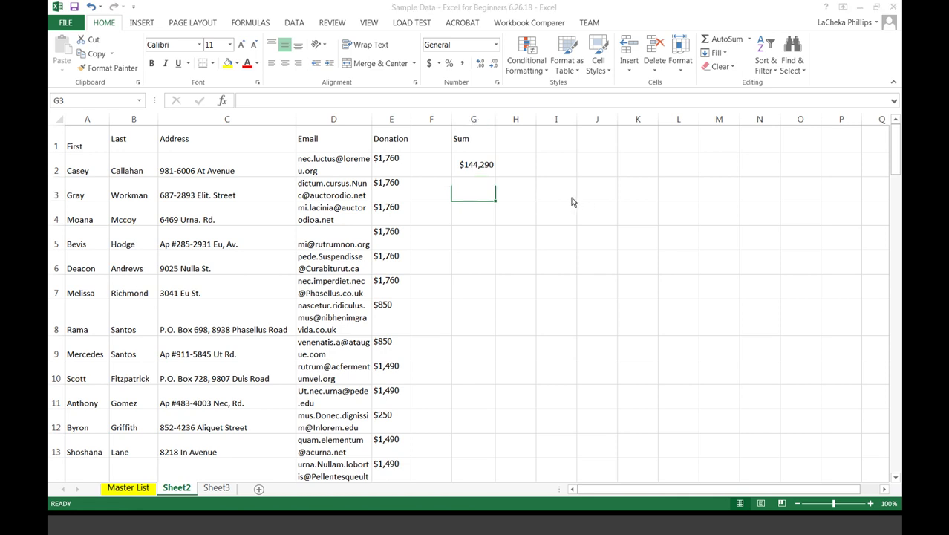
left_click(485, 172)
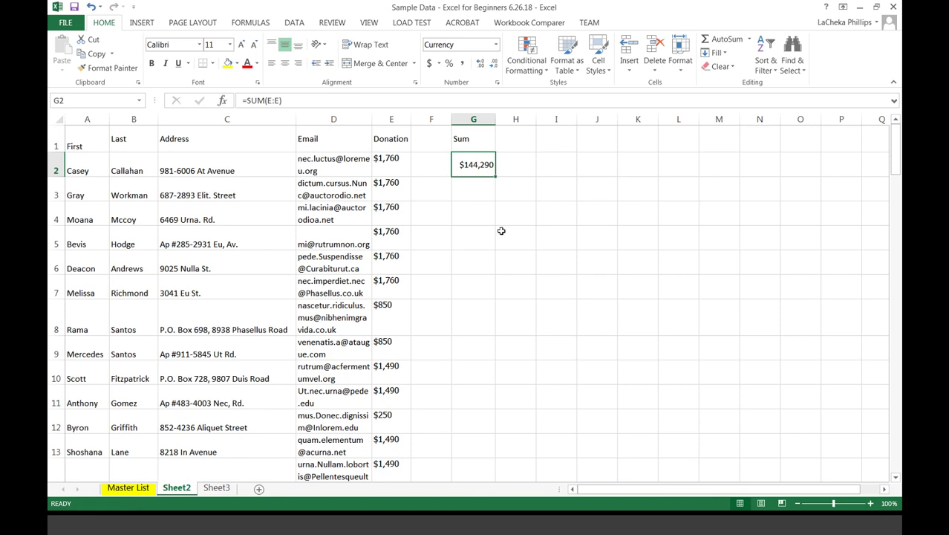
left_click(485, 184)
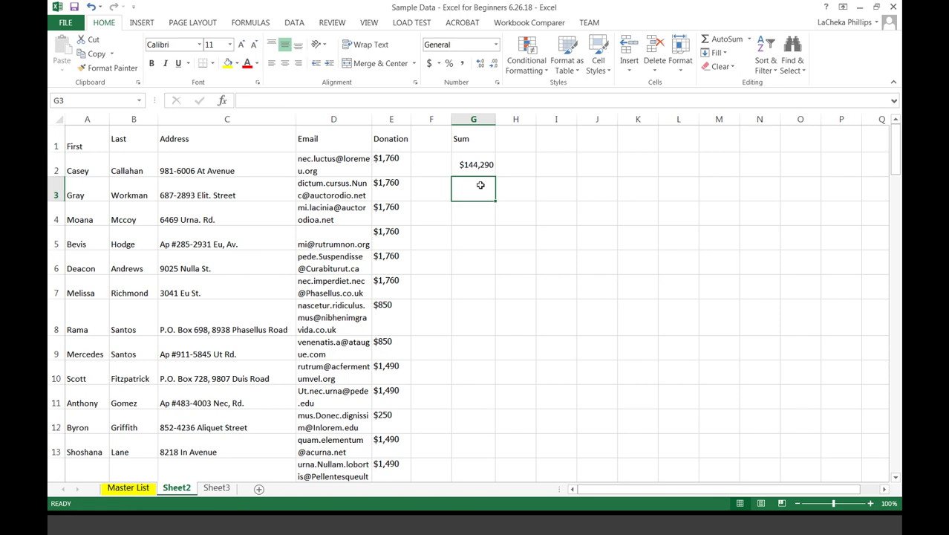
Clear the total in cell G2 and recreate it with AutoSum over the whole Donation column, =SUM(E:E).
left_click(470, 155)
key("Delete")
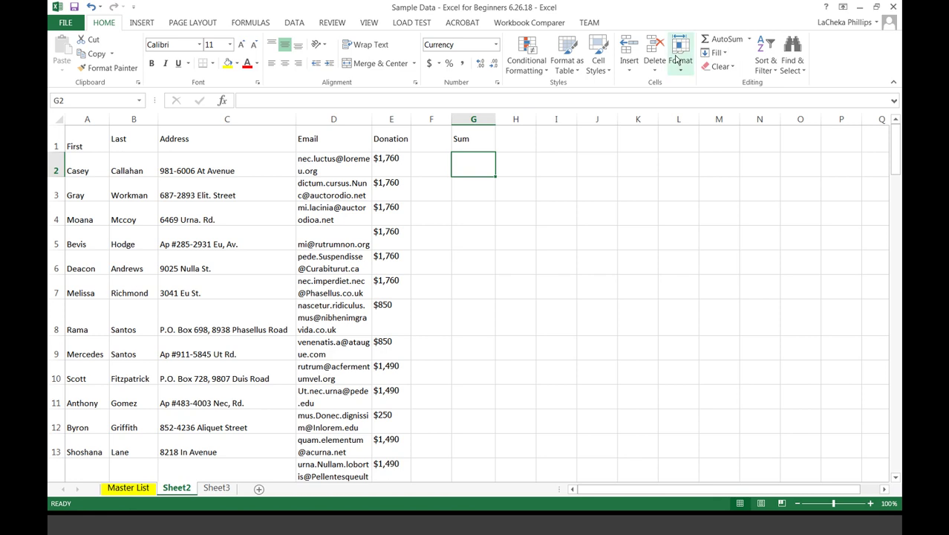
left_click(725, 39)
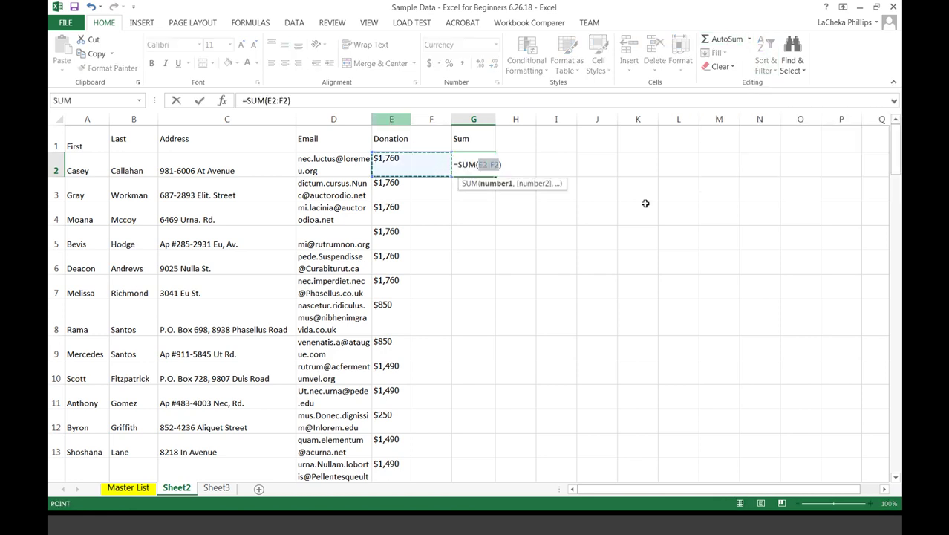
left_click(392, 119)
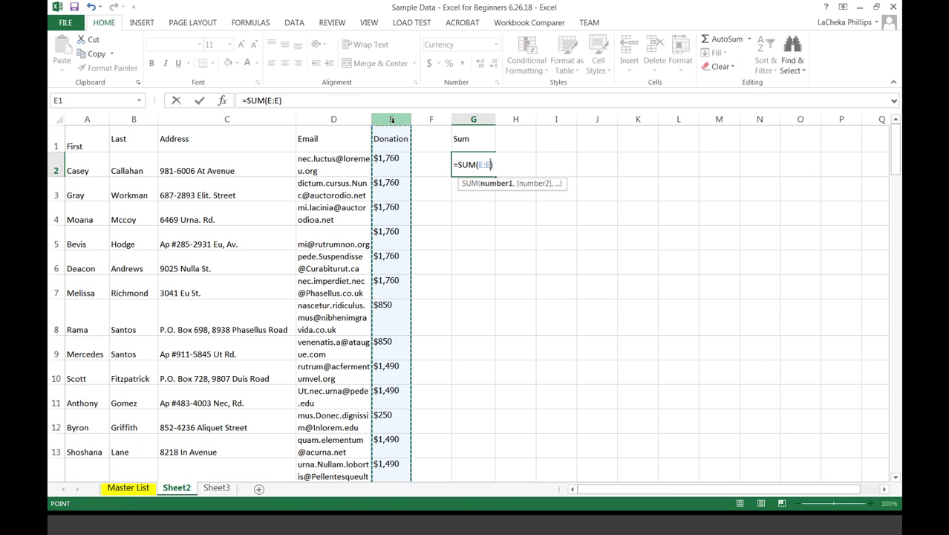
key("Return")
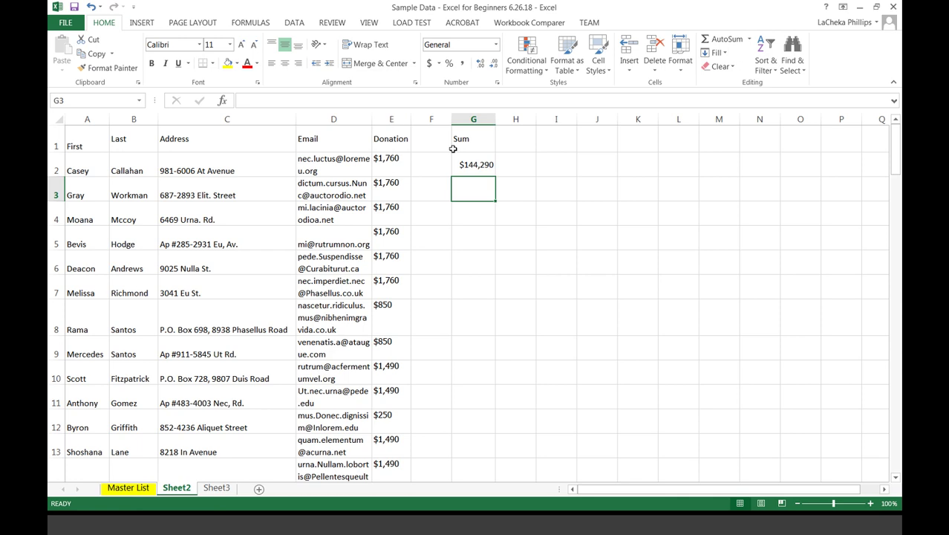
Clear the donation total in cell G2 and the Sum heading in cell G1.
left_click(481, 164)
key("Delete")
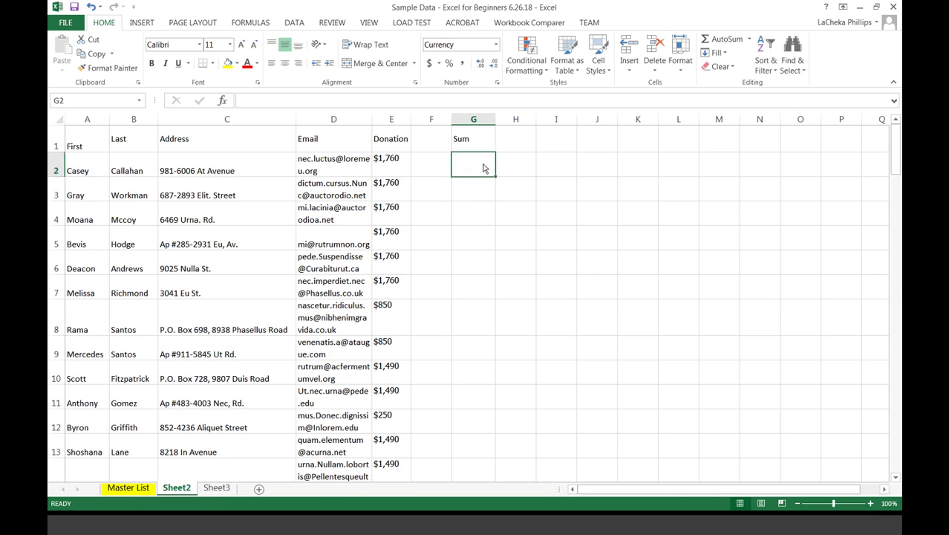
key("Up")
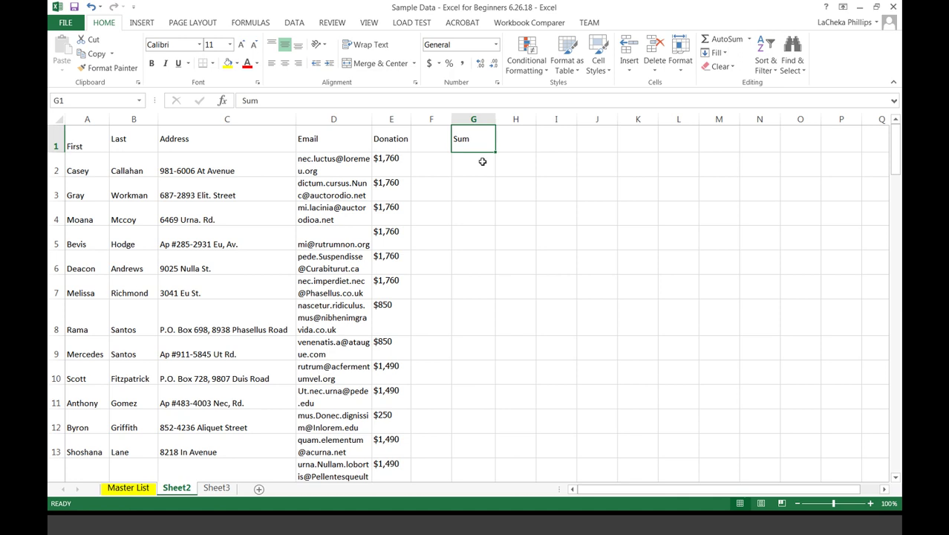
key("Delete")
Look over the AutoSum function choices, and enter the heading "Average" in cell G1.
left_click(751, 39)
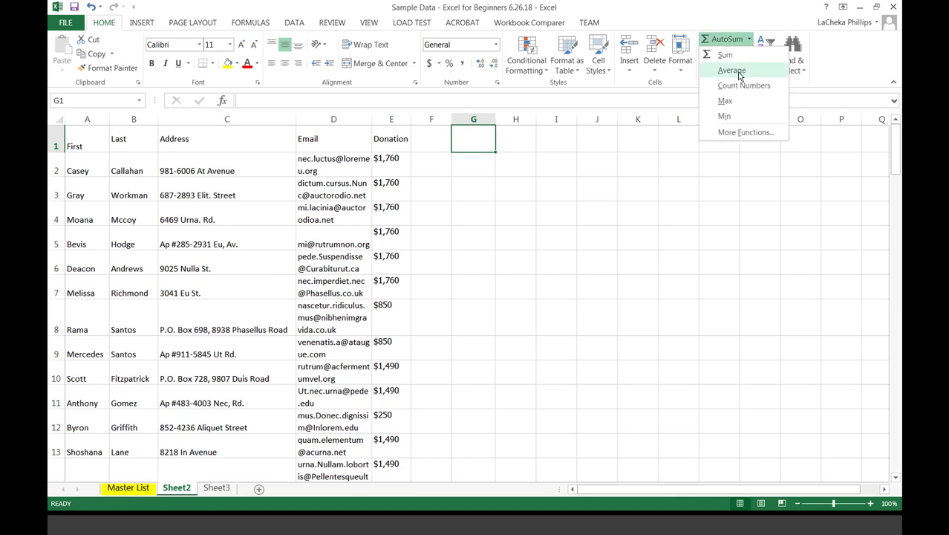
key("Escape")
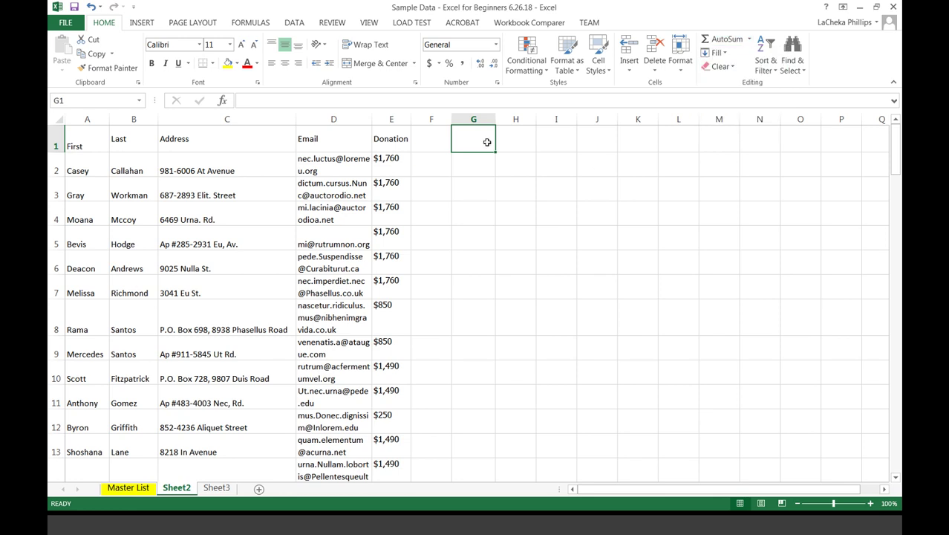
left_click(470, 169)
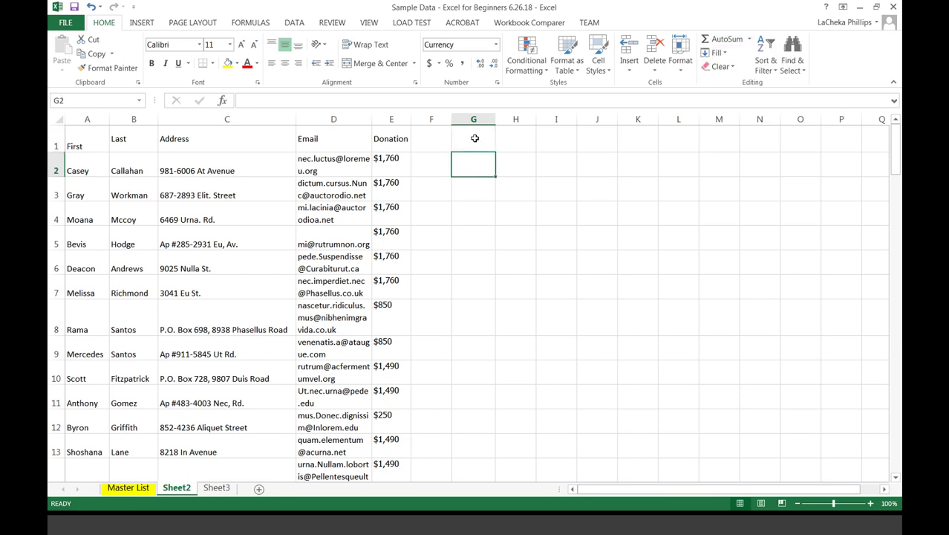
left_click(475, 138)
type("Average")
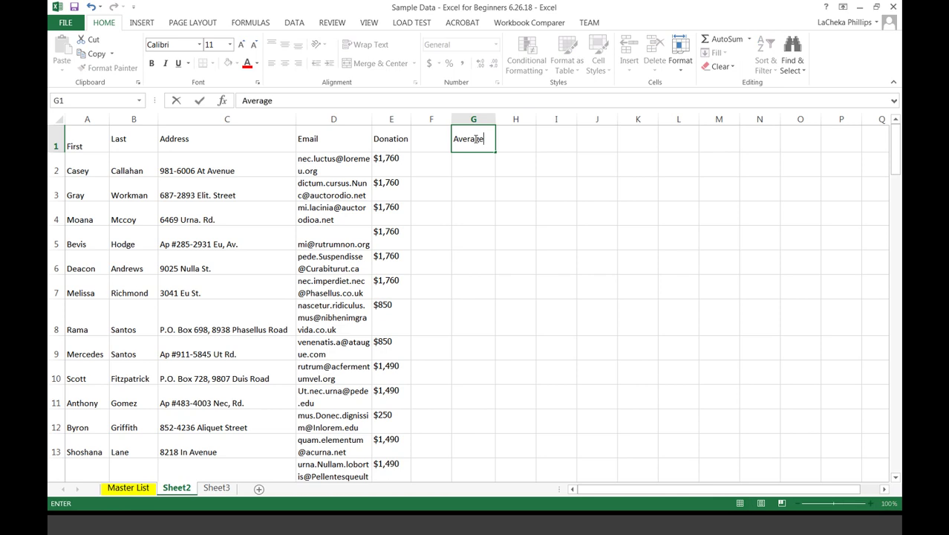
key("Return")
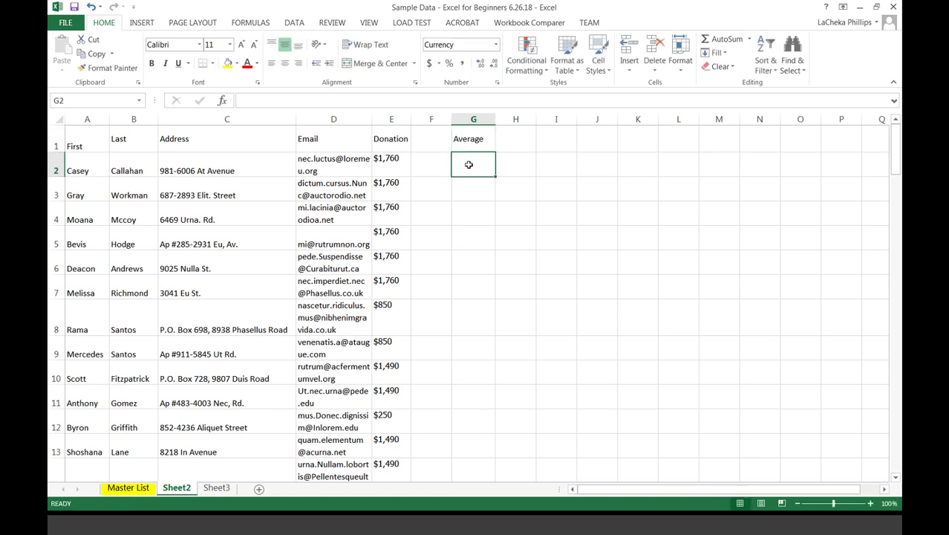
Average the entire Donation column in cell G2 with AutoSum as =AVERAGE(E:E), and review its formula and heading.
left_click(749, 40)
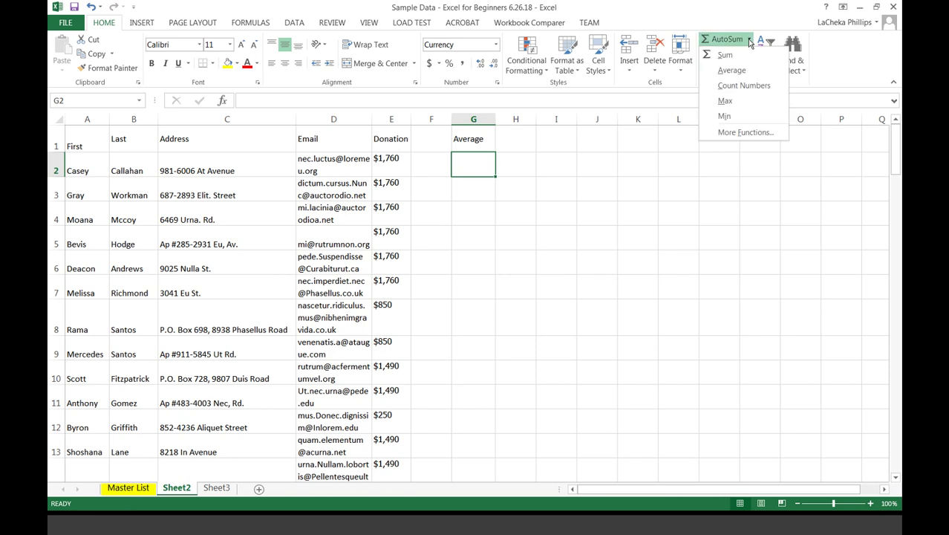
left_click(730, 72)
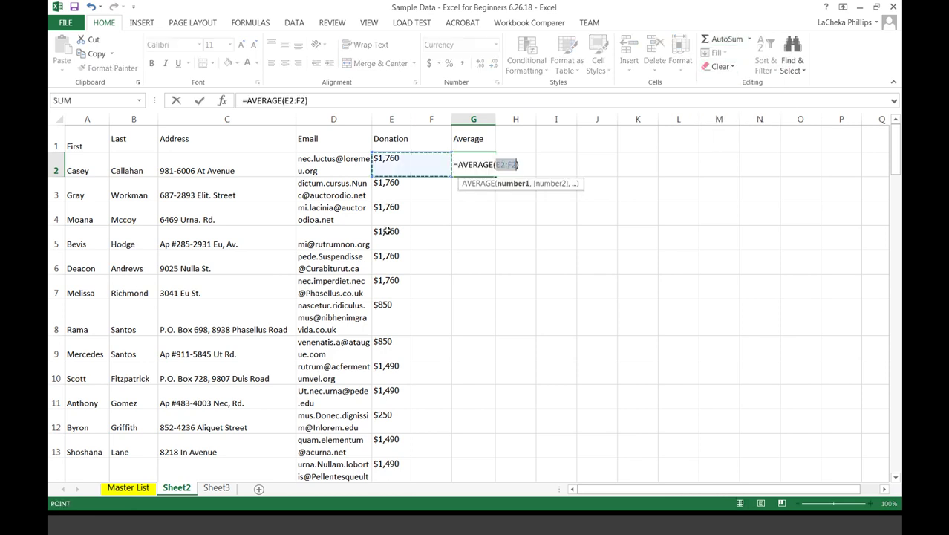
left_click(387, 120)
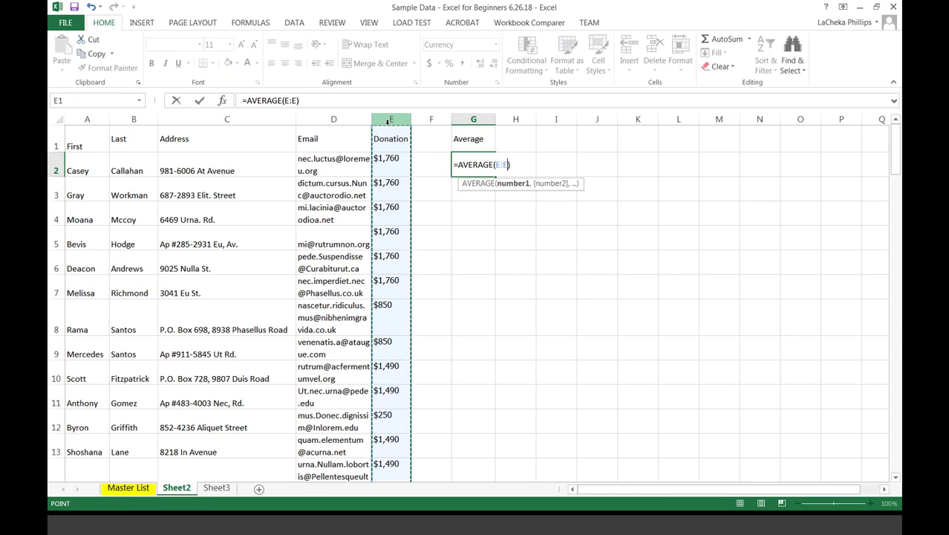
key("Return")
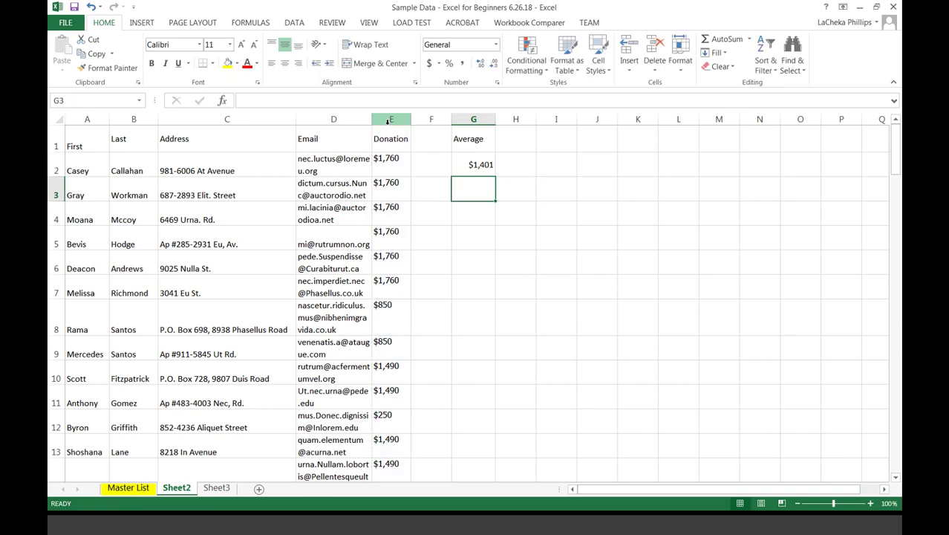
left_click(473, 164)
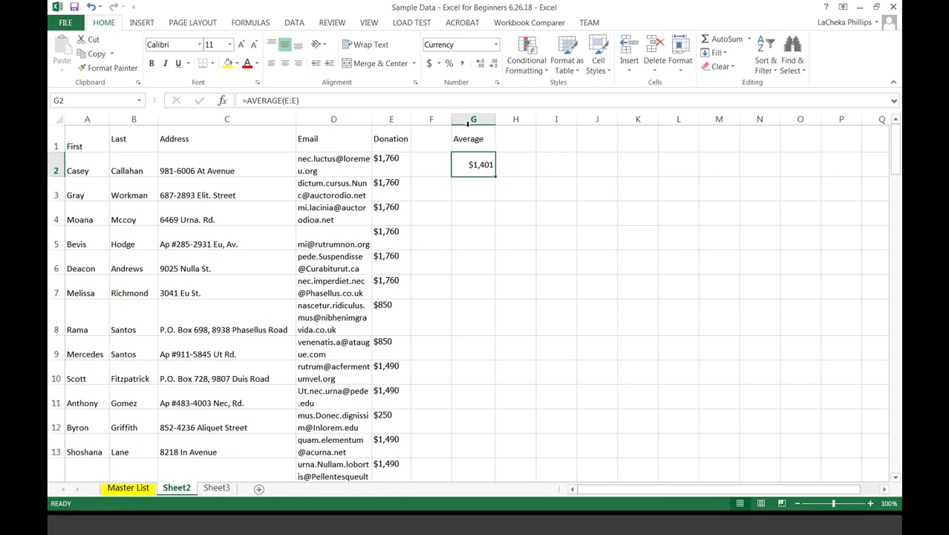
left_click(483, 141)
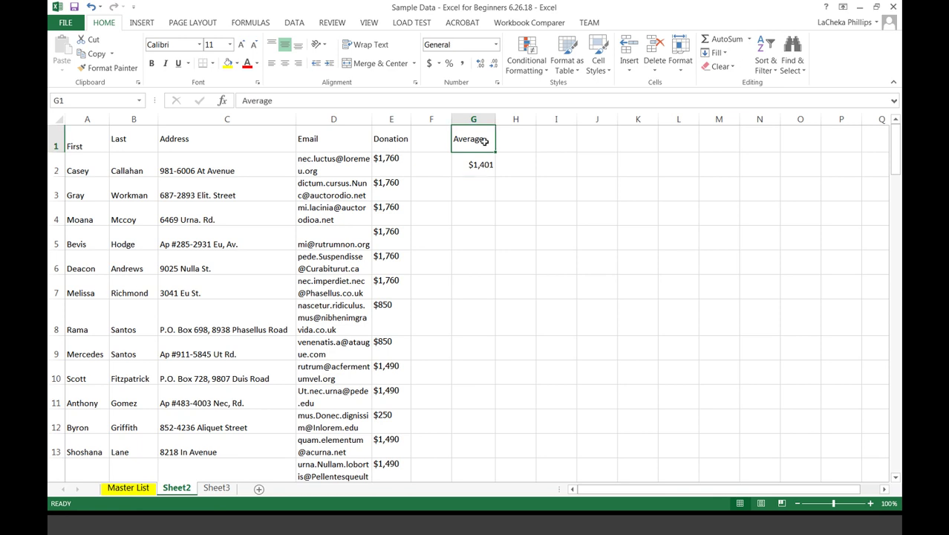
Glance at the AutoSum function choices and clear the donation average in cell G2.
left_click(750, 39)
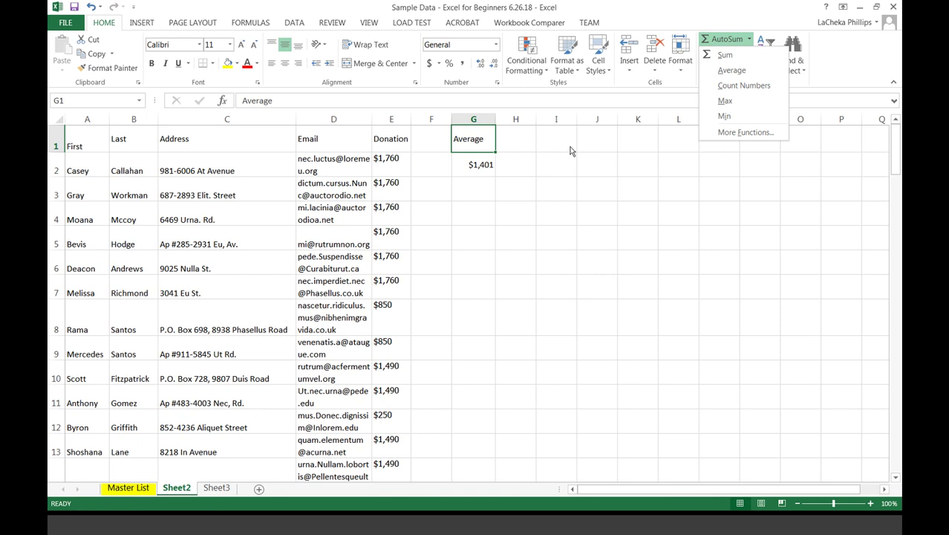
left_click(482, 167)
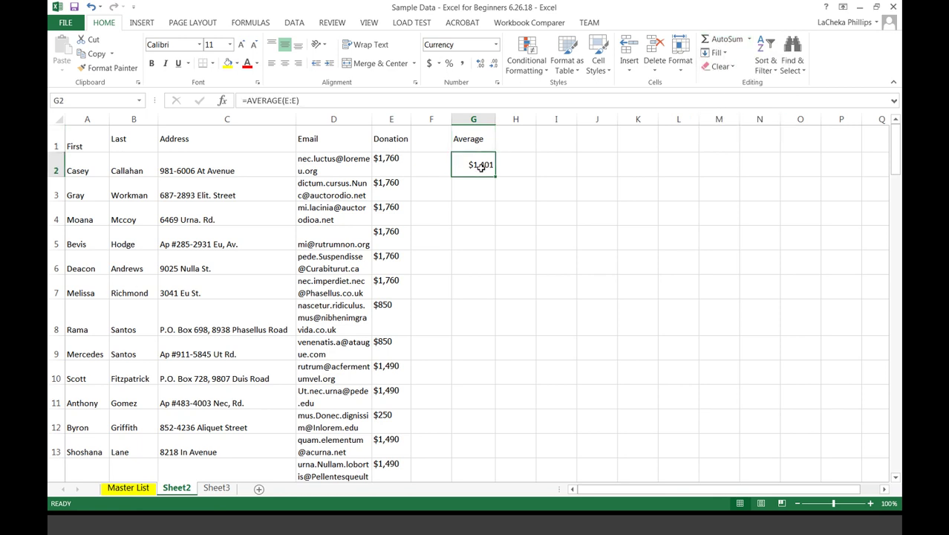
key("Delete")
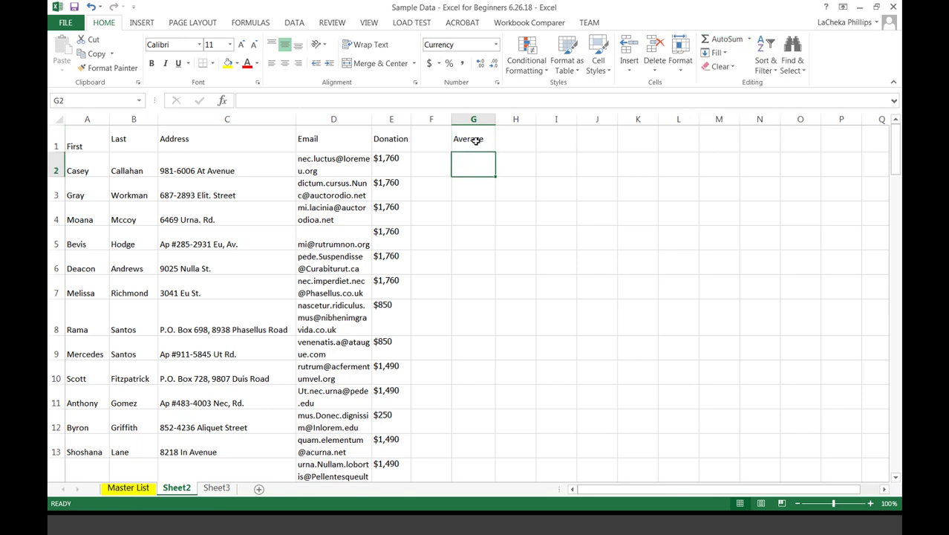
Count the numbers in the entire Donation column in cell G2 with AutoSum, =COUNT(E:E), and check the formula.
left_click(476, 140)
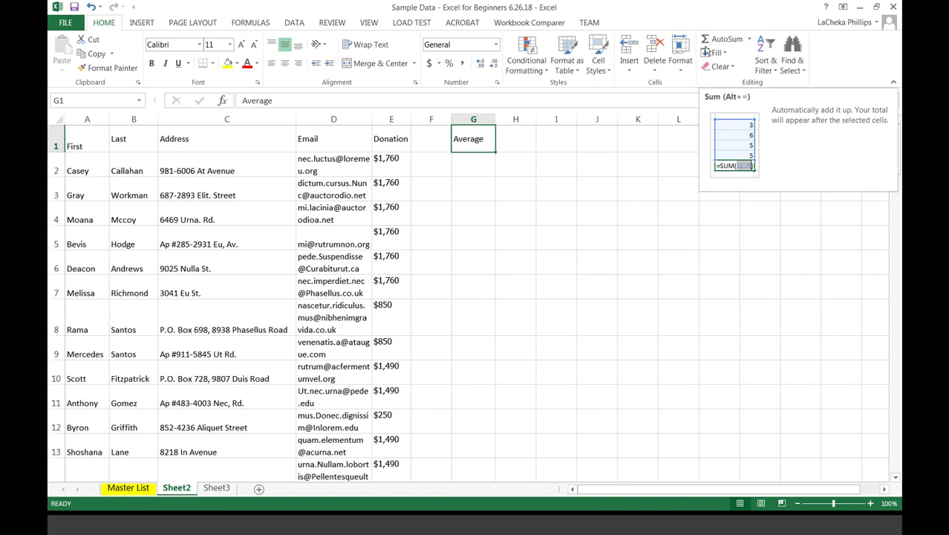
left_click(397, 121)
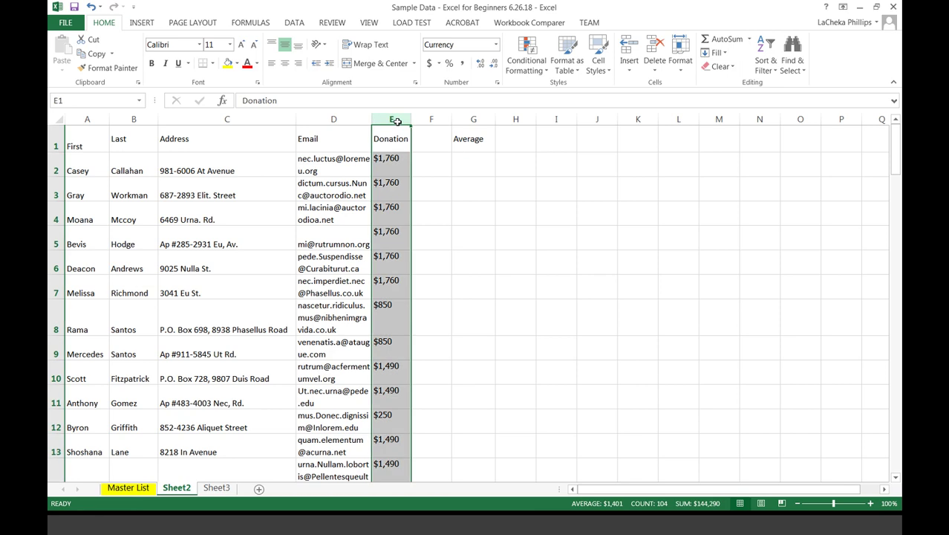
left_click(473, 155)
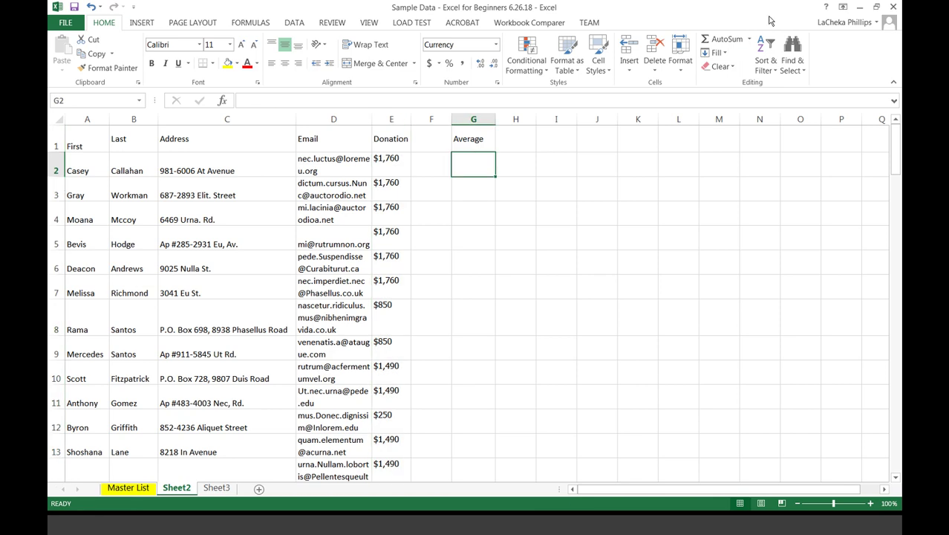
left_click(749, 39)
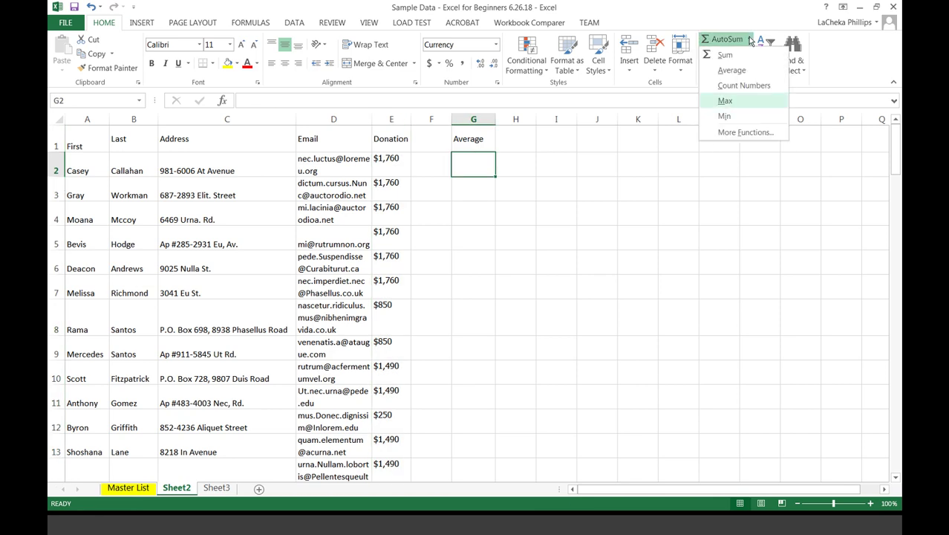
left_click(725, 85)
left_click(391, 119)
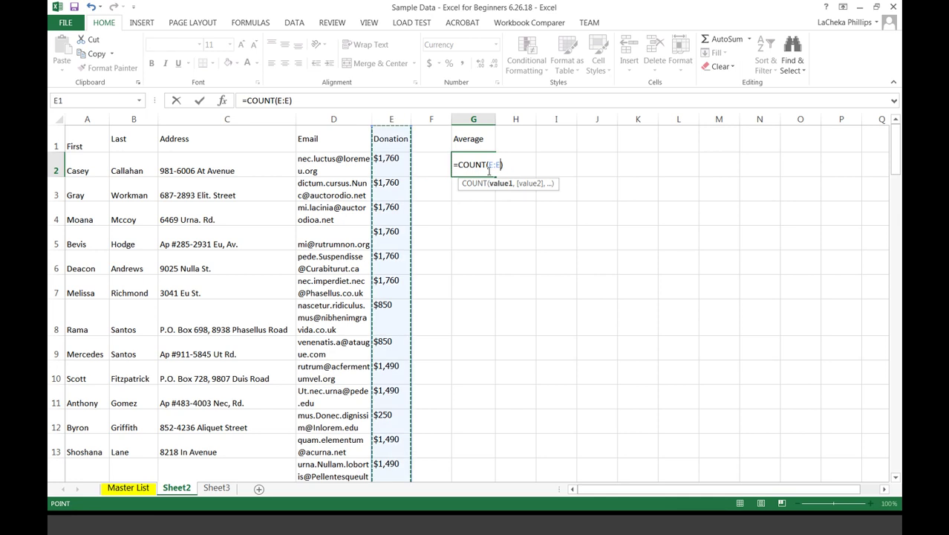
key("Return")
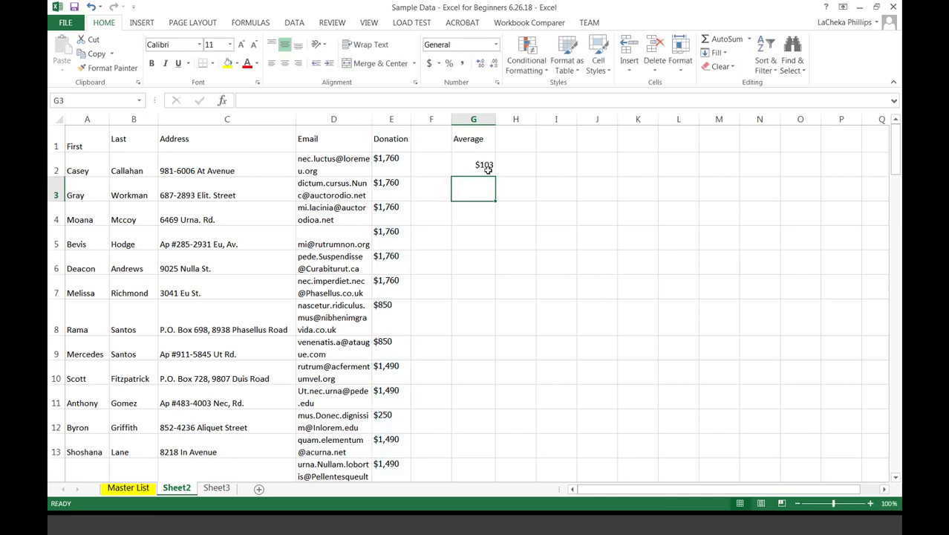
left_click(484, 165)
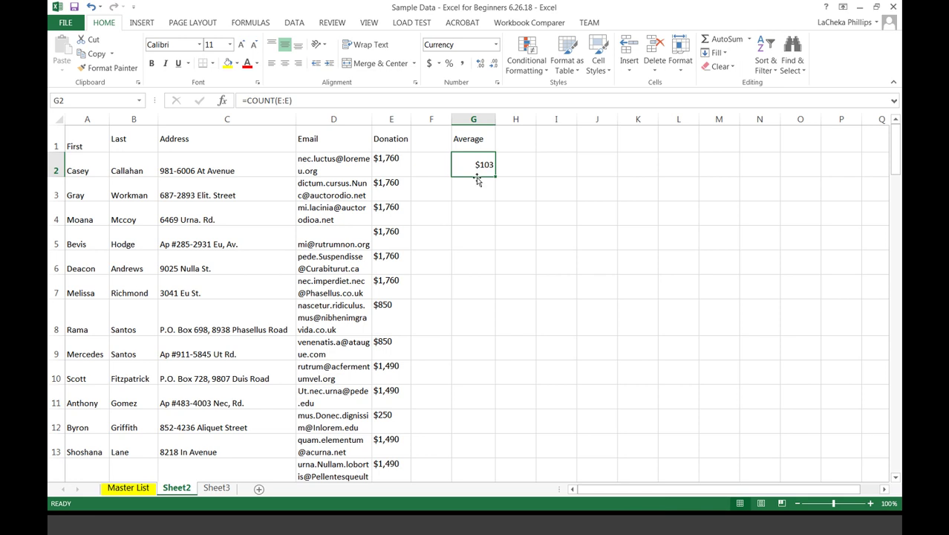
key("Return")
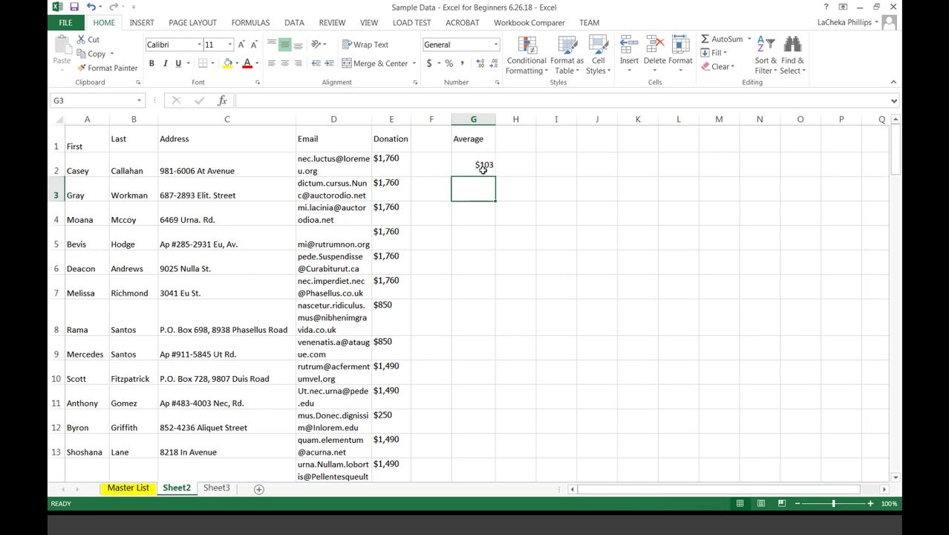
Change the number format of the count in cell G2 from Currency to General.
left_click(483, 169)
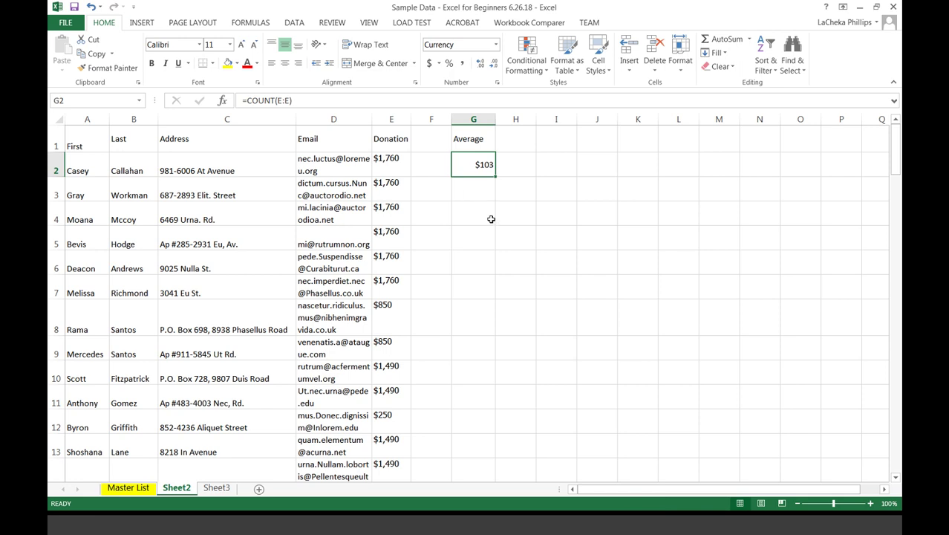
left_click(496, 45)
left_click(494, 57)
left_click(519, 164)
key("Left")
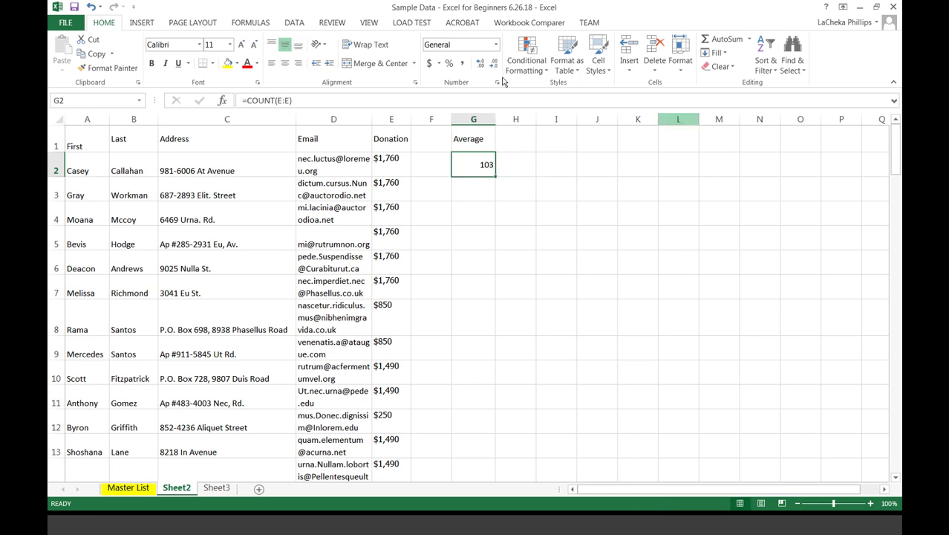
Look over the AutoSum function choices, and clear the count in cell G2 and the Average heading in cell G1.
left_click(748, 41)
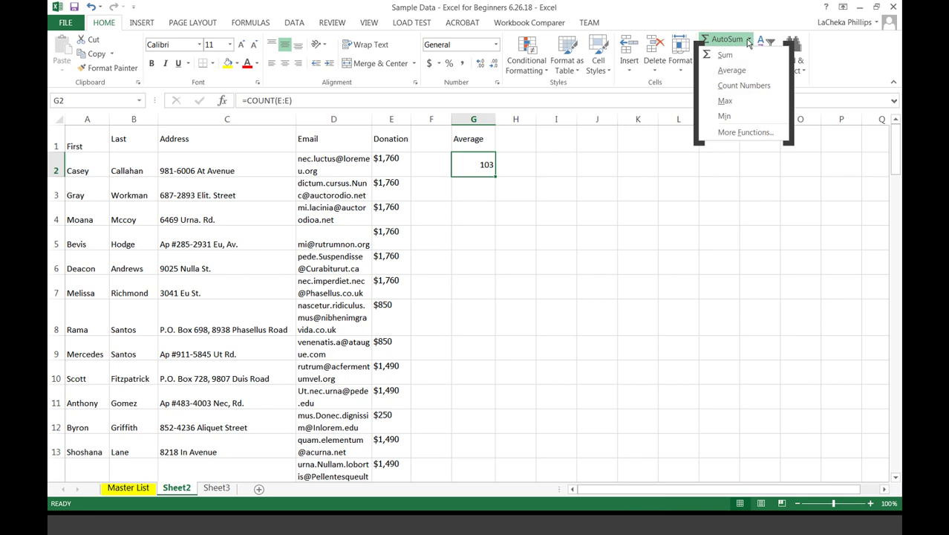
left_click(653, 169)
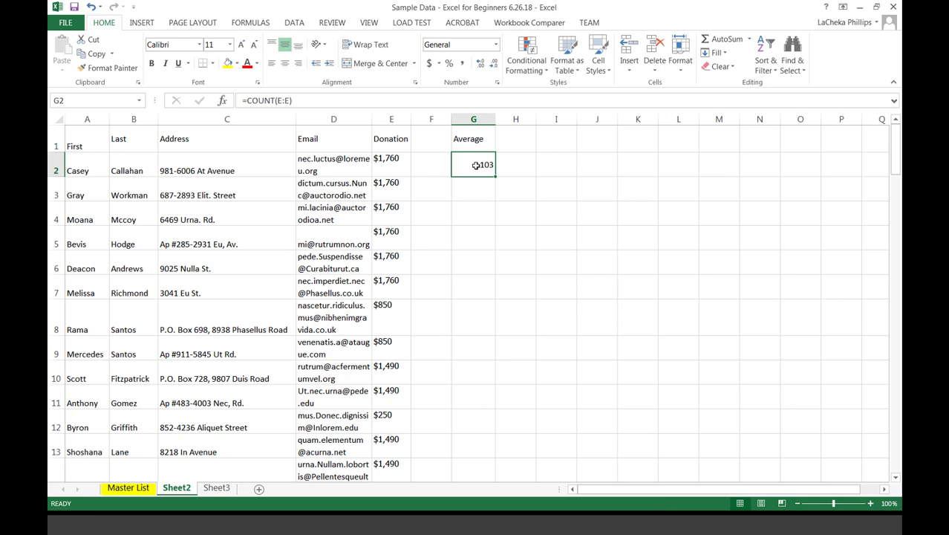
key("Delete")
key("Up")
key("Delete")
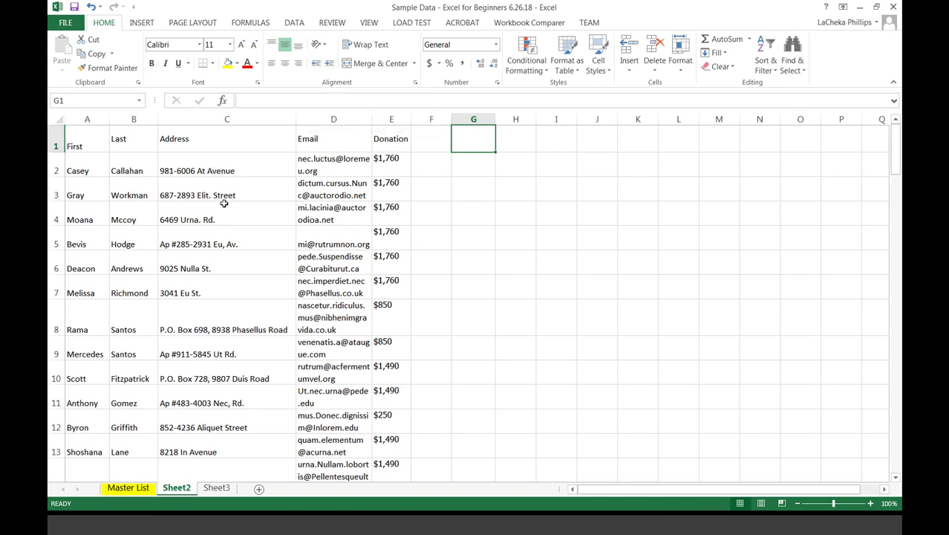
Insert leading spaces before the address text in cell C2.
left_click(170, 166)
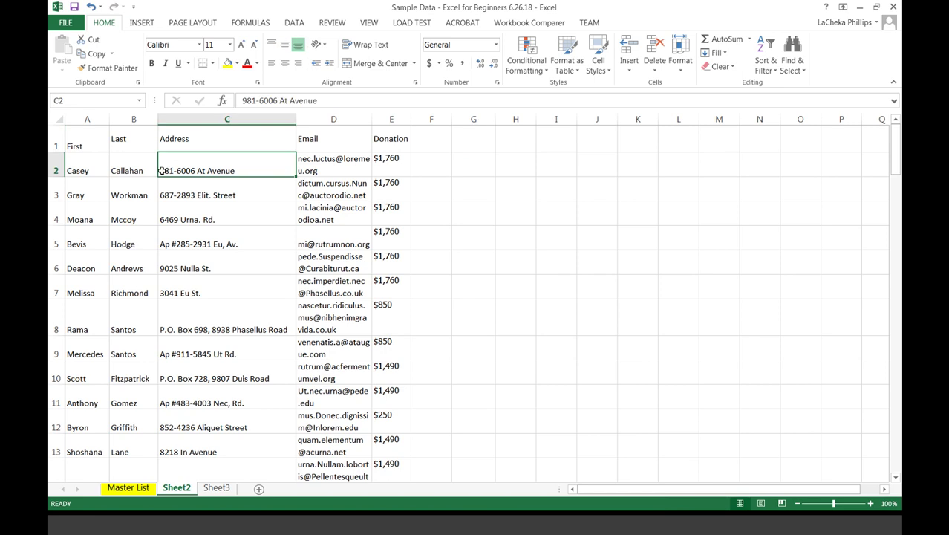
double_click(161, 170)
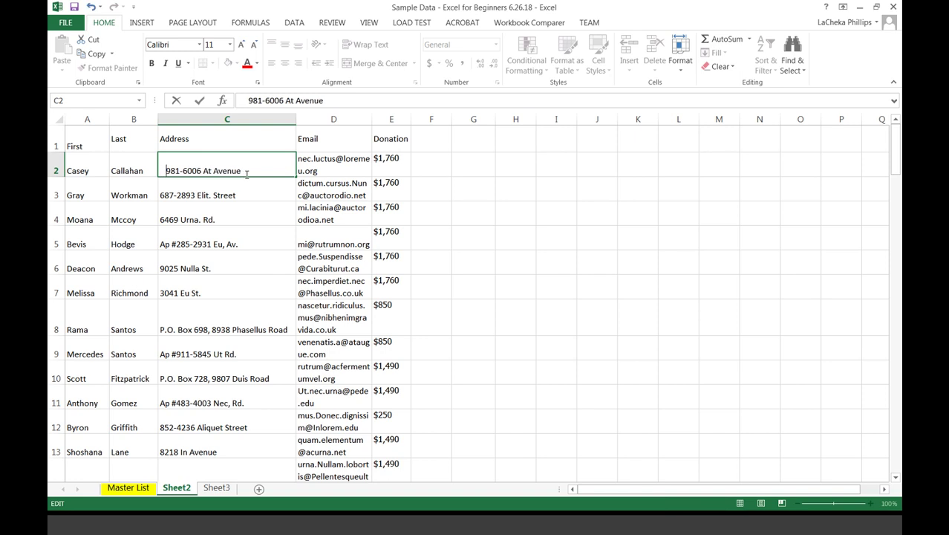
key("Return")
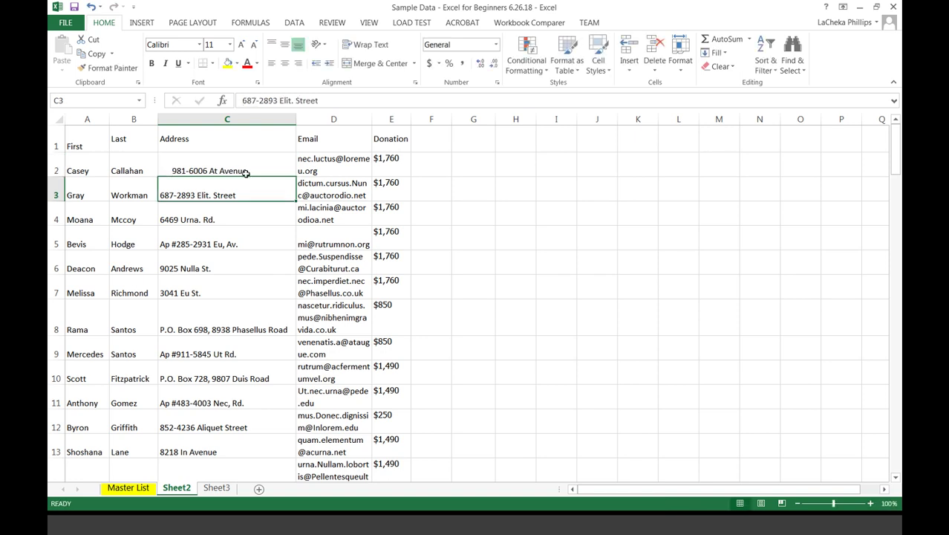
key("Right")
key("Right")
key("Right")
key("Right")
key("Left")
key("Left")
key("Left")
key("Left")
key("Up")
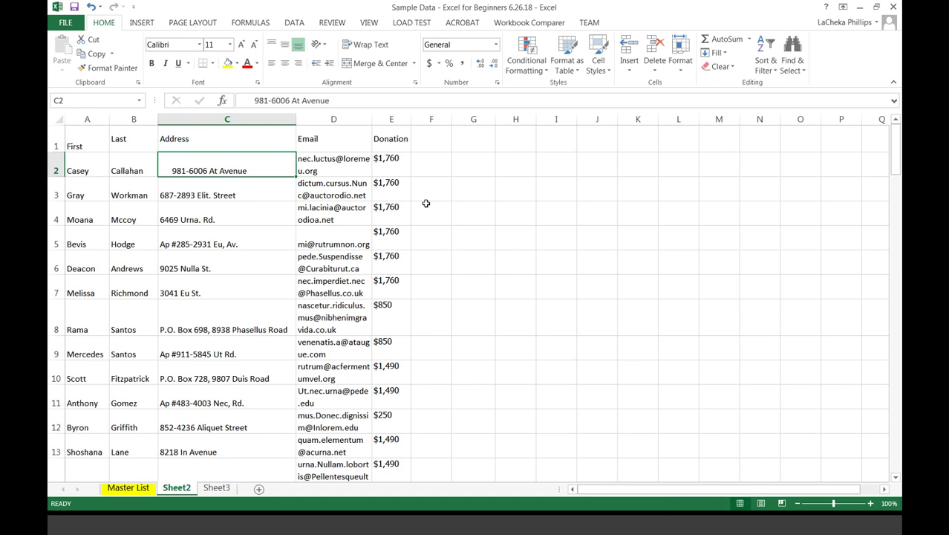
key("Down")
key("Right")
key("Right")
key("Right")
key("Right")
Increase the indent of the address in cell C3 by one level and decrease it back.
left_click(184, 194)
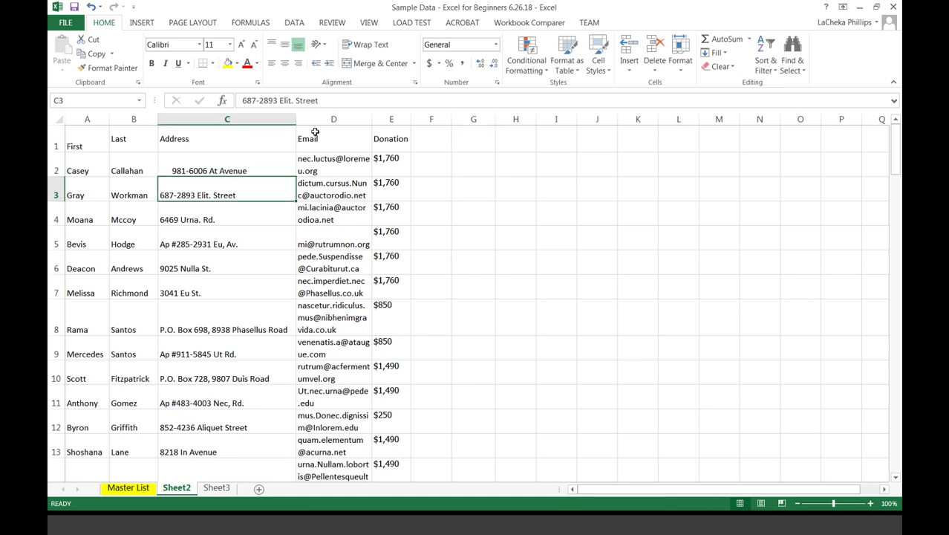
left_click(329, 64)
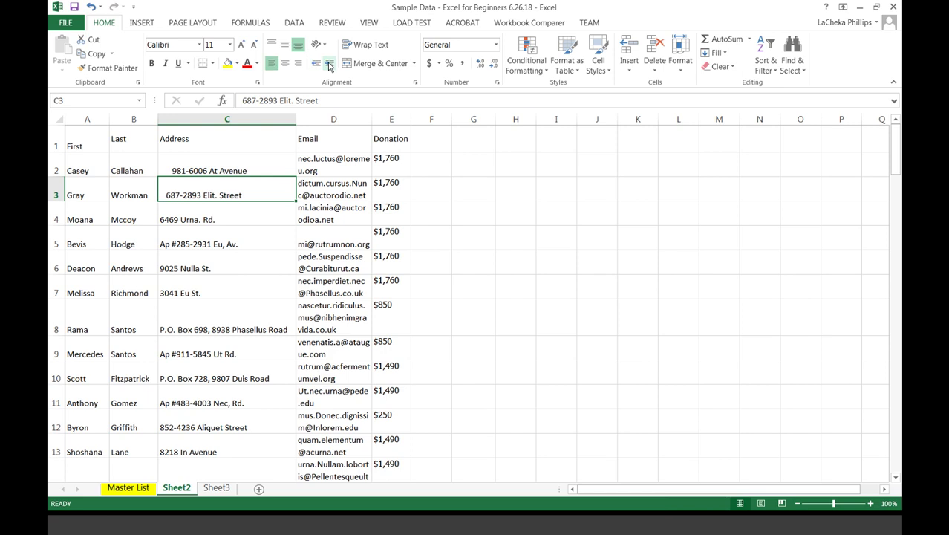
left_click(315, 64)
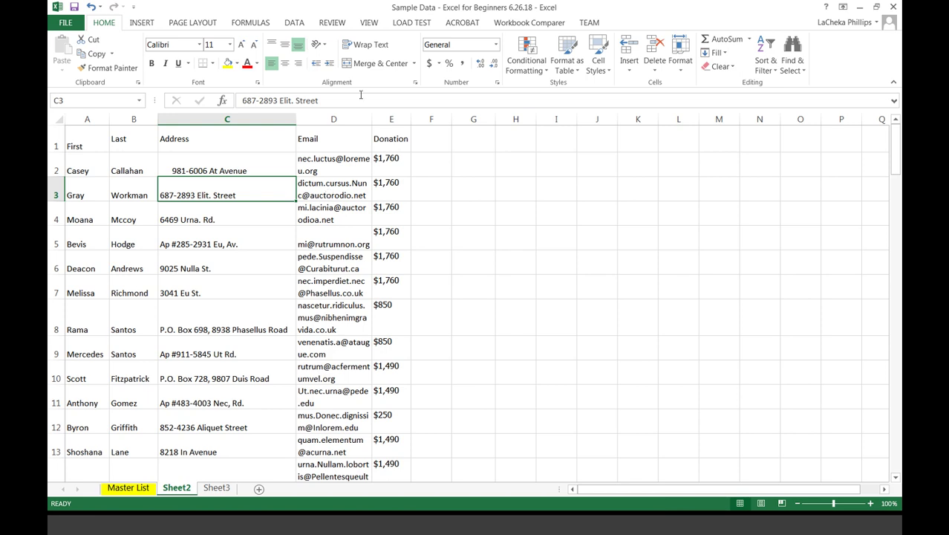
Remove the leading spaces from the address text in cell C2.
left_click(423, 187)
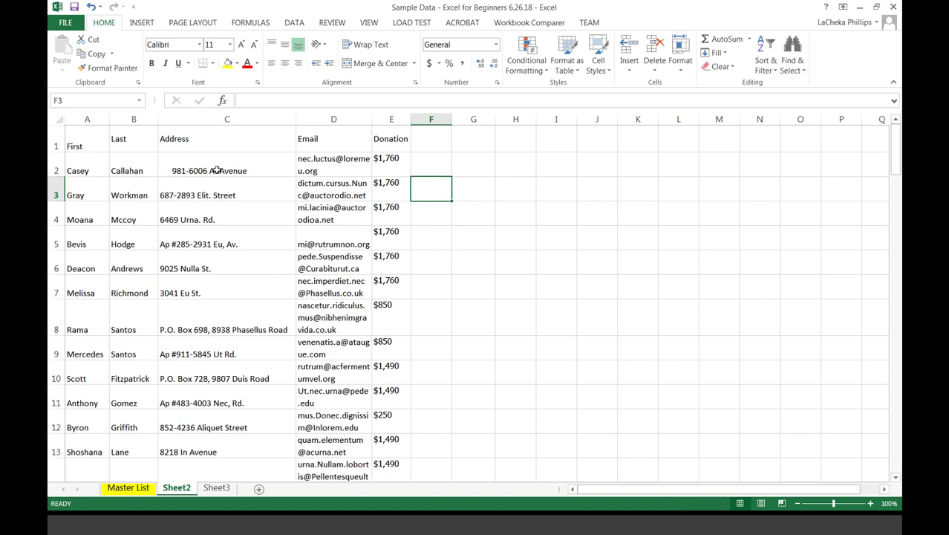
left_click(178, 170)
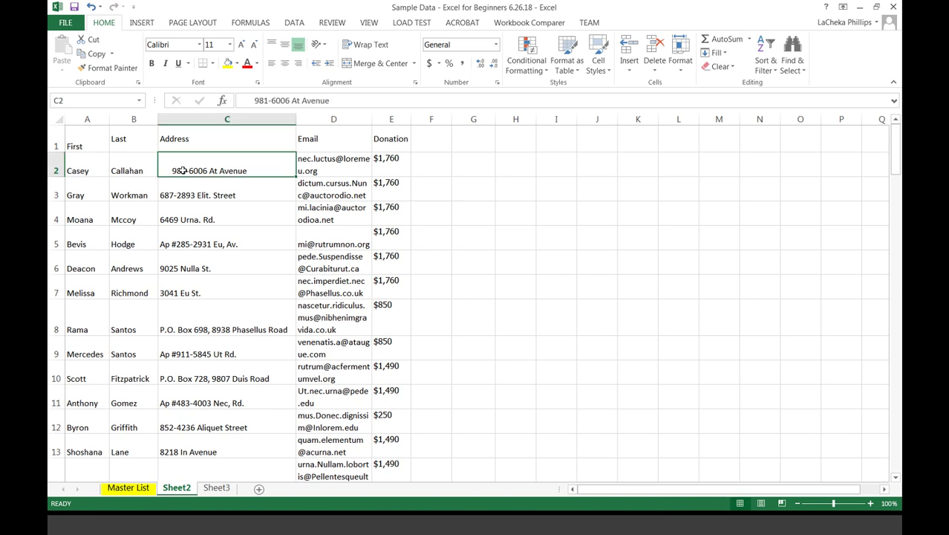
double_click(174, 170)
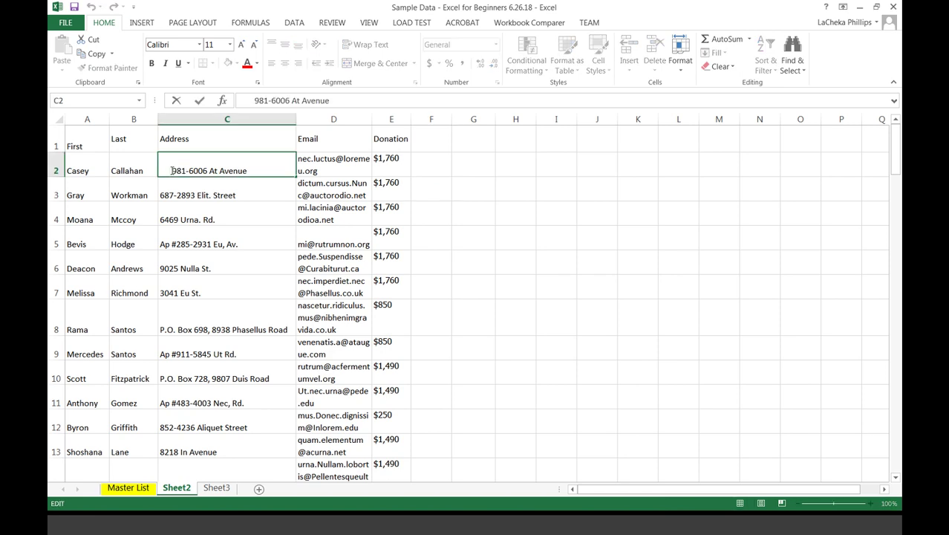
key("BackSpace")
key("BackSpace")
key("BackSpace")
key("BackSpace")
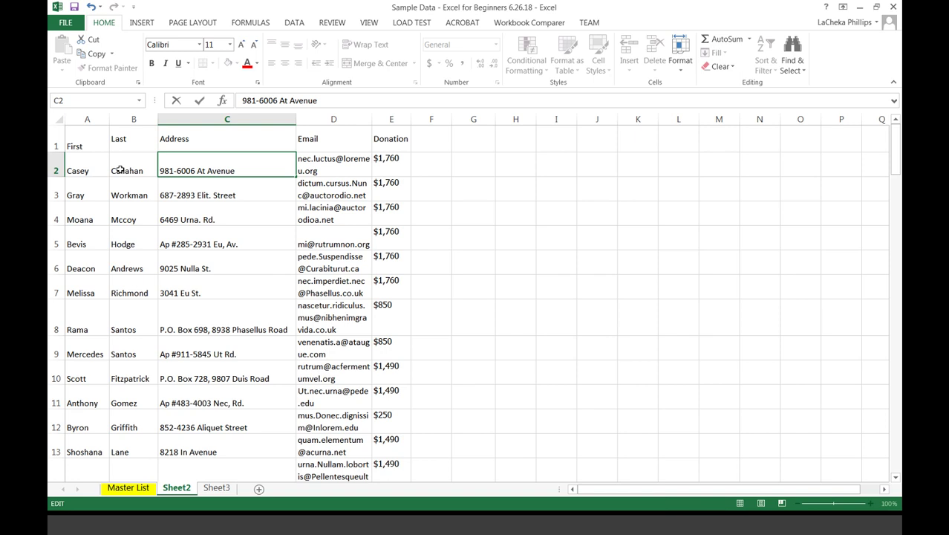
key("Return")
Insert leading spaces before the address text in cell C2 and remove them again.
double_click(162, 170)
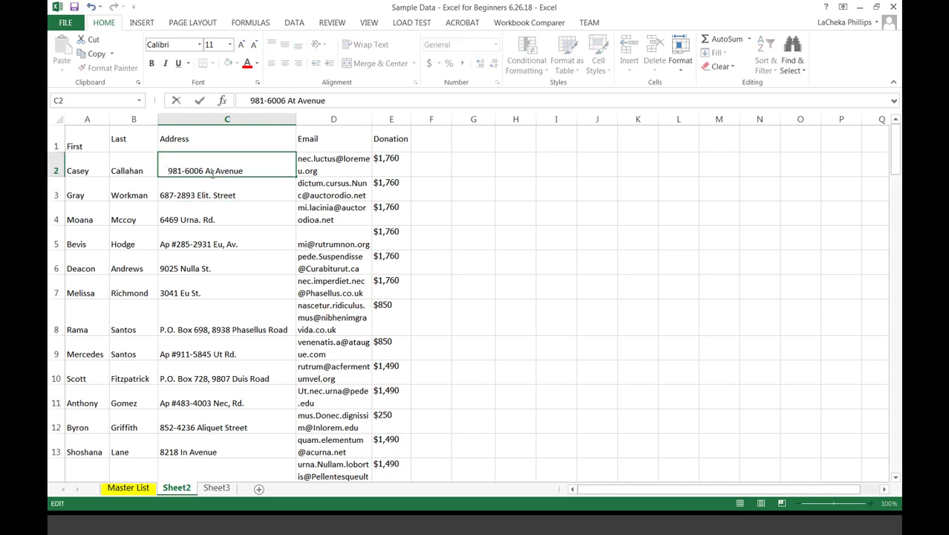
key("BackSpace")
key("BackSpace")
key("BackSpace")
key("BackSpace")
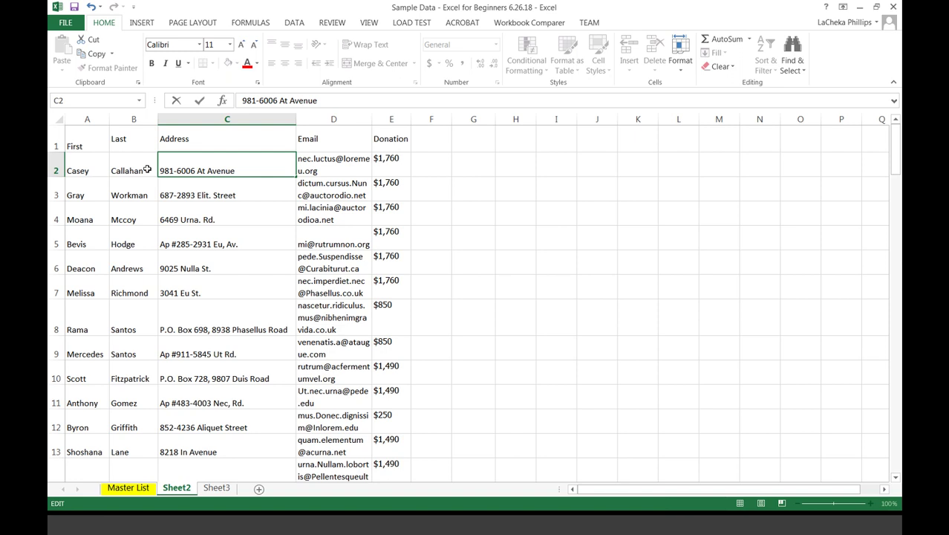
key("Return")
key("Up")
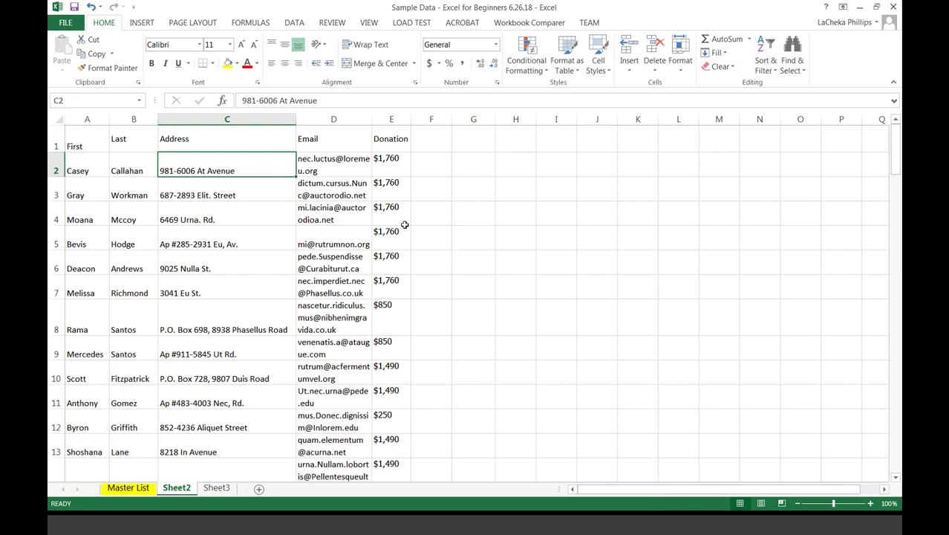
Turn on filtering for the header row and look over the filter choices of the Email and Donation columns.
left_click(391, 142)
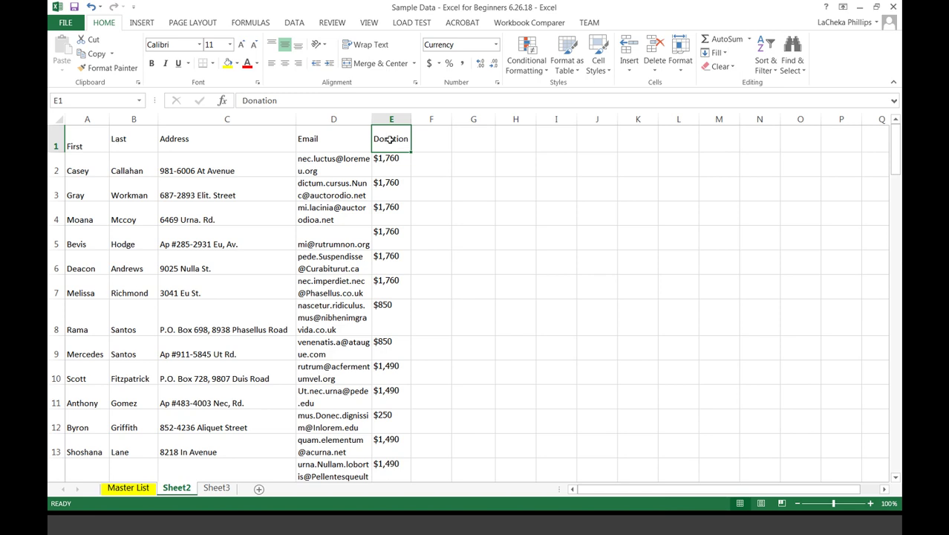
key("Left")
key("Home")
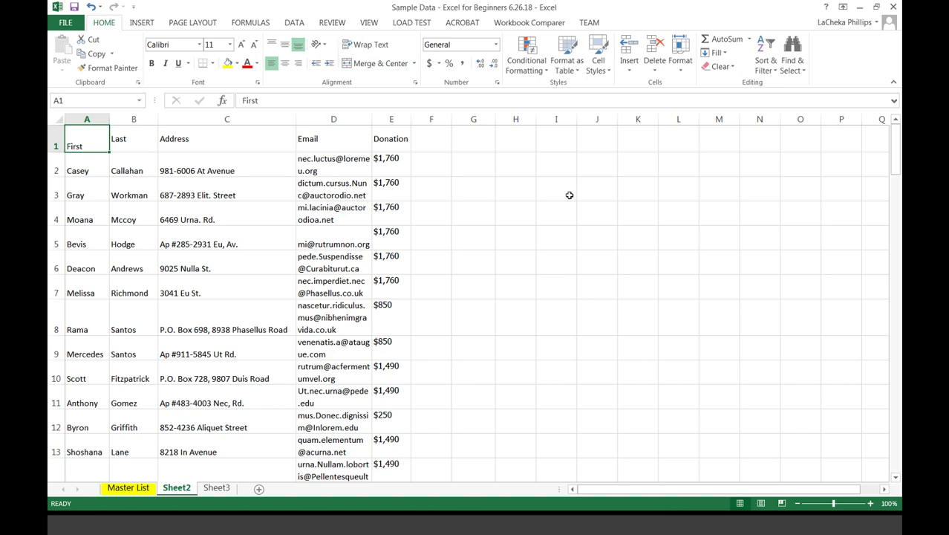
left_click(777, 73)
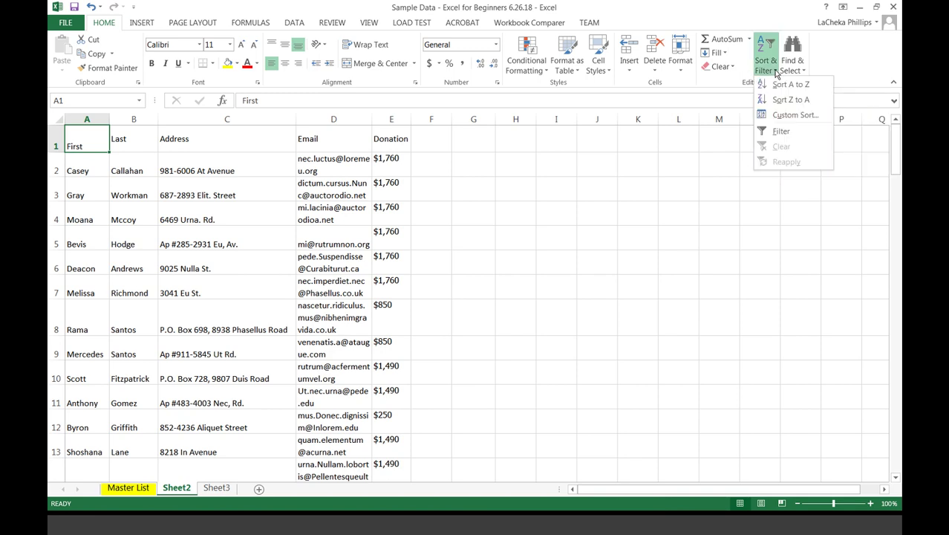
left_click(775, 133)
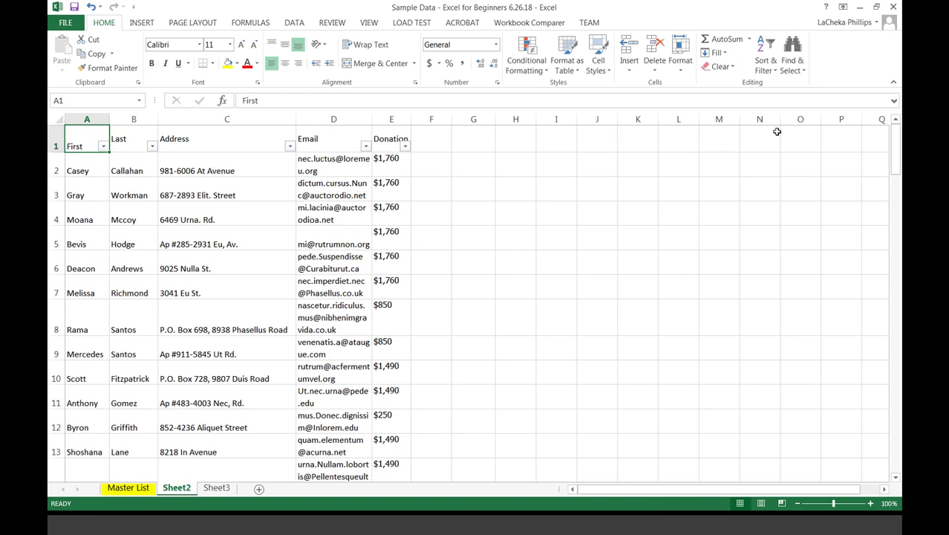
left_click(366, 147)
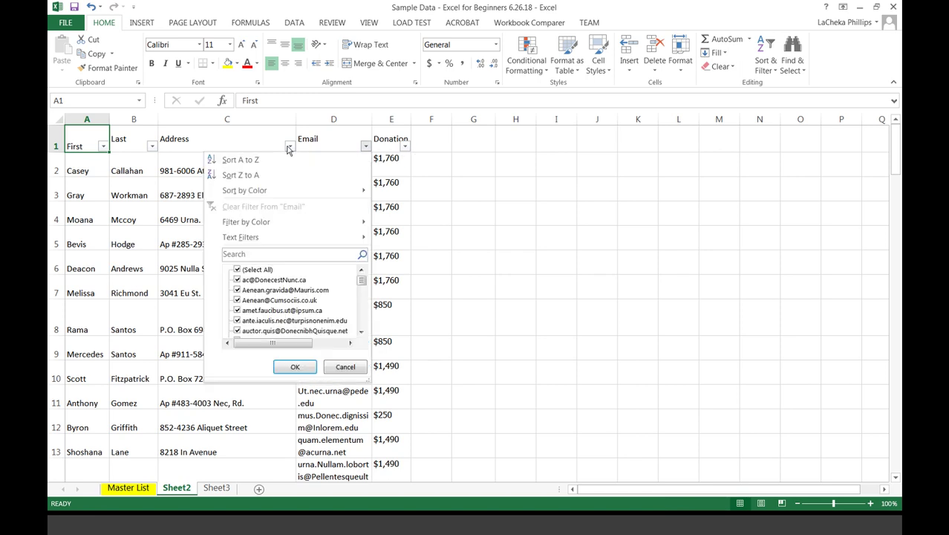
left_click(431, 159)
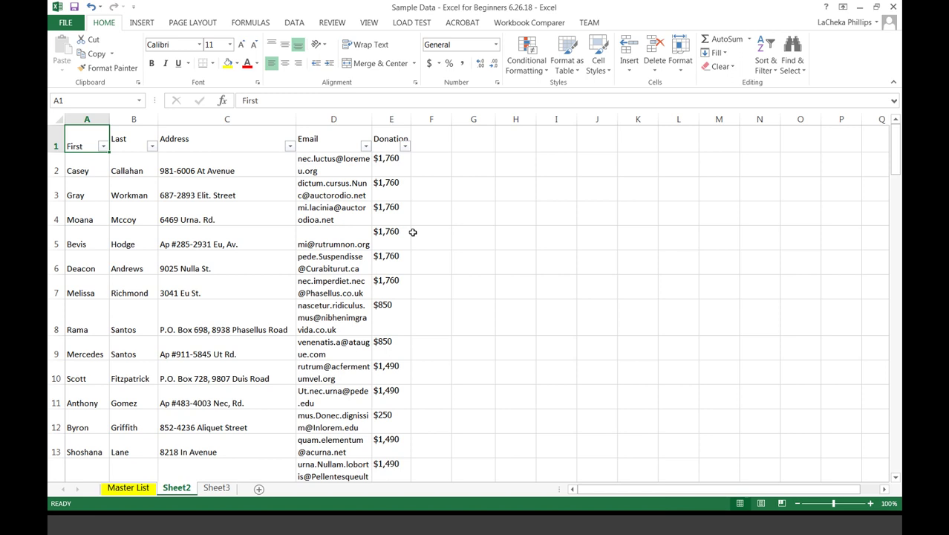
left_click(405, 147)
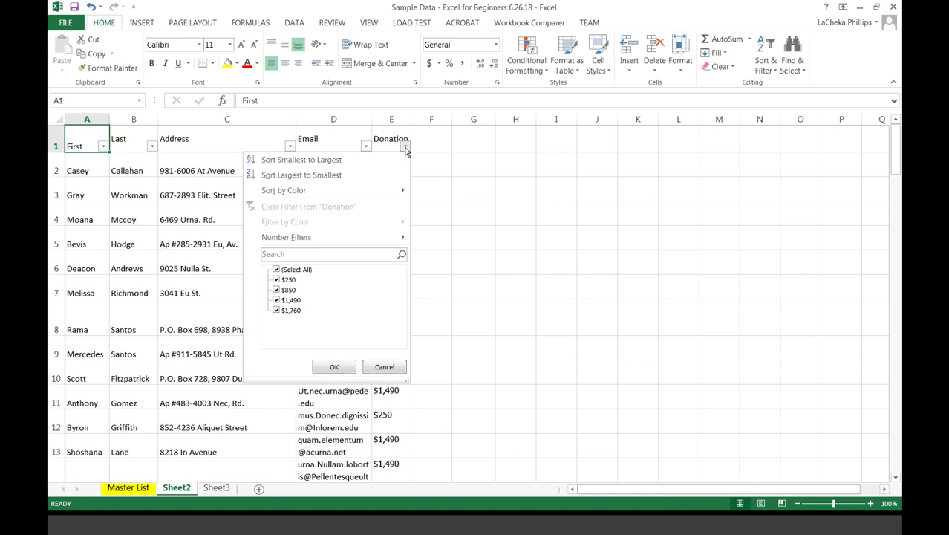
left_click(405, 147)
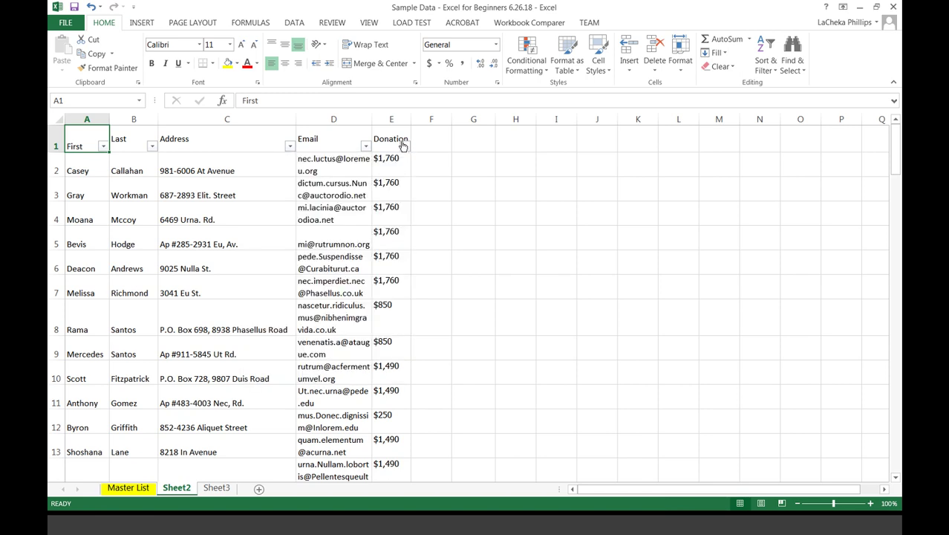
Filter the Donation column to show only the $250 donations, and clear that filter.
left_click(405, 147)
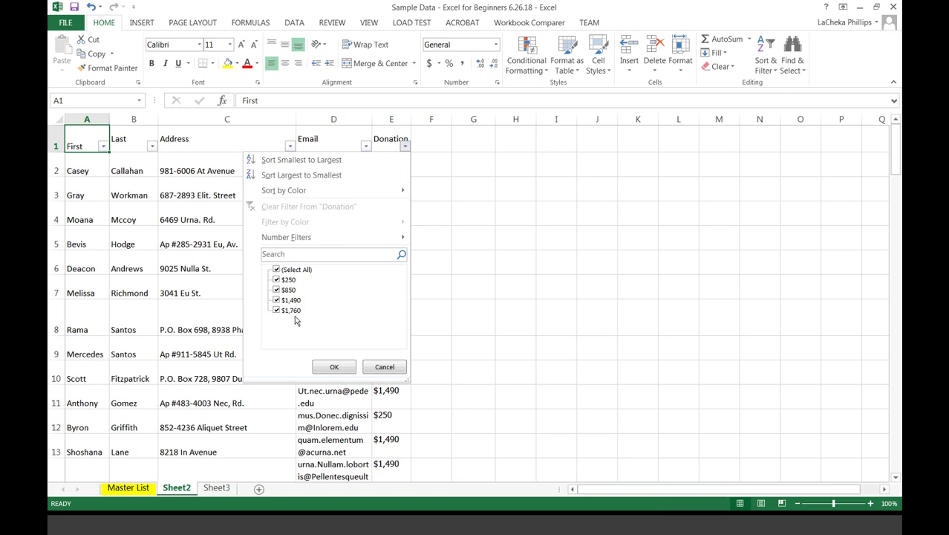
left_click(276, 291)
left_click(276, 300)
left_click(276, 310)
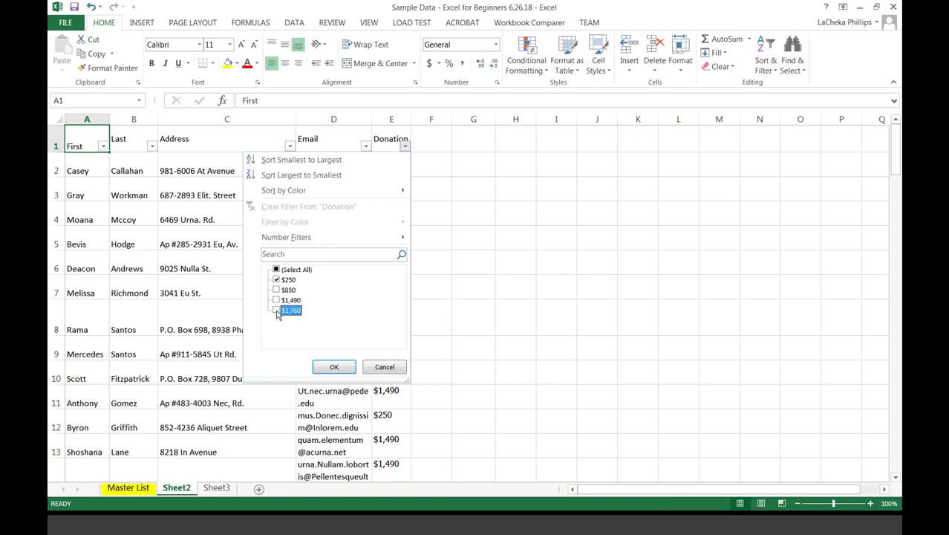
left_click(334, 367)
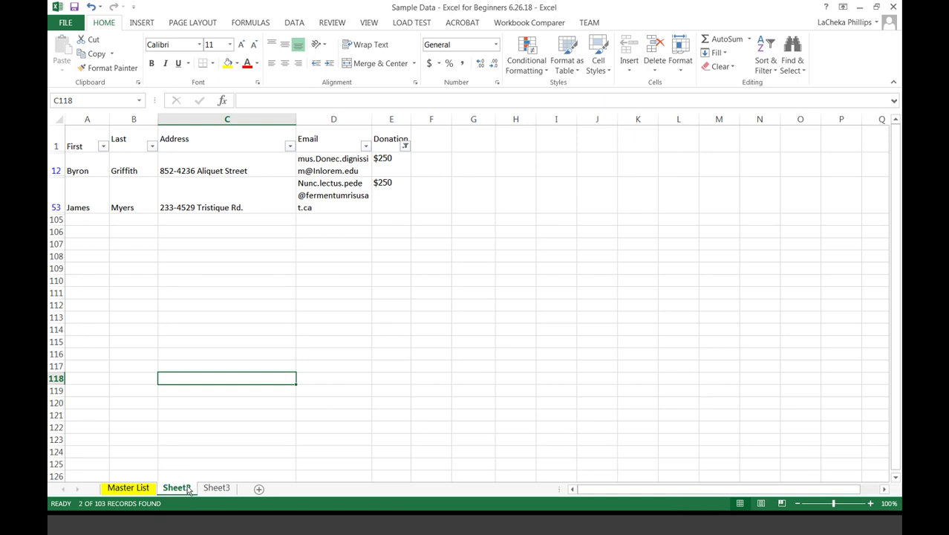
left_click(405, 145)
left_click(331, 207)
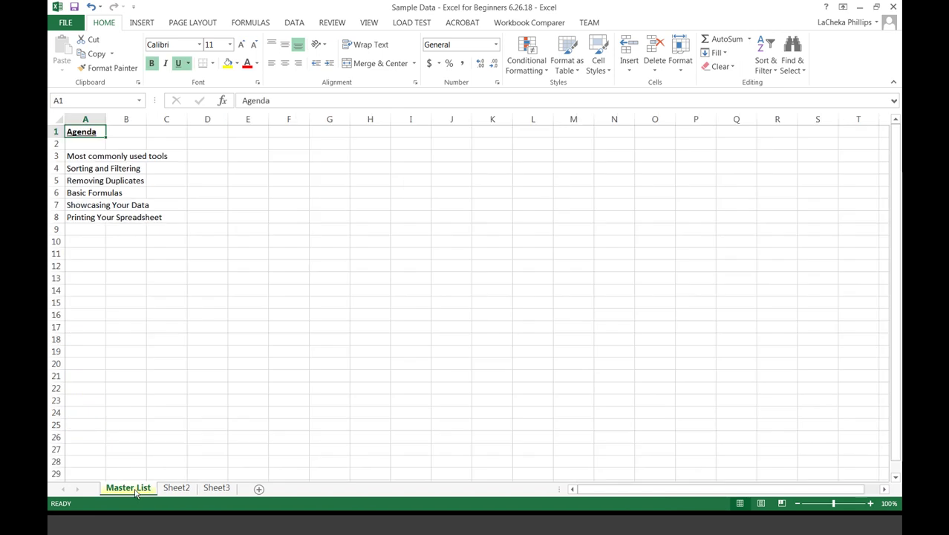
Rename the Master List sheet as Agenda.
right_click(134, 488)
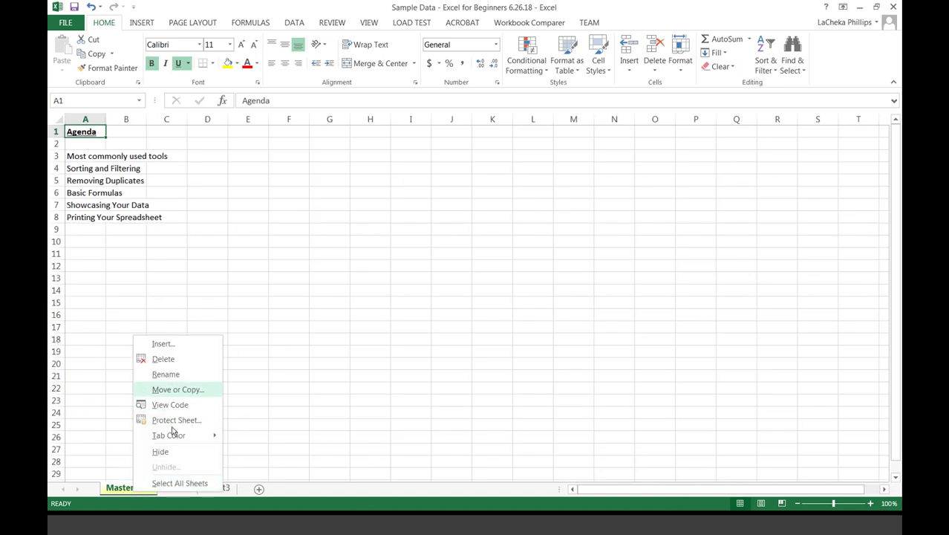
left_click(169, 376)
type("A")
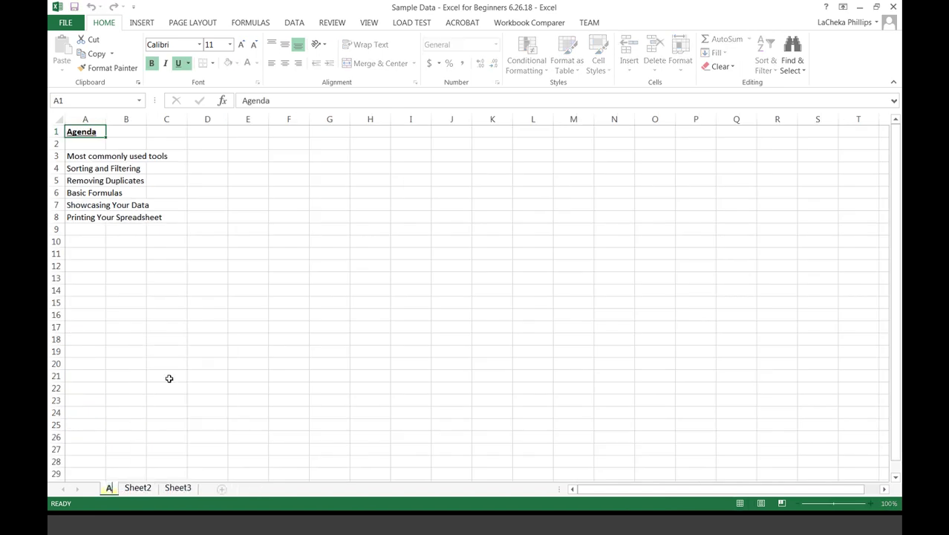
type("genda")
left_click(169, 378)
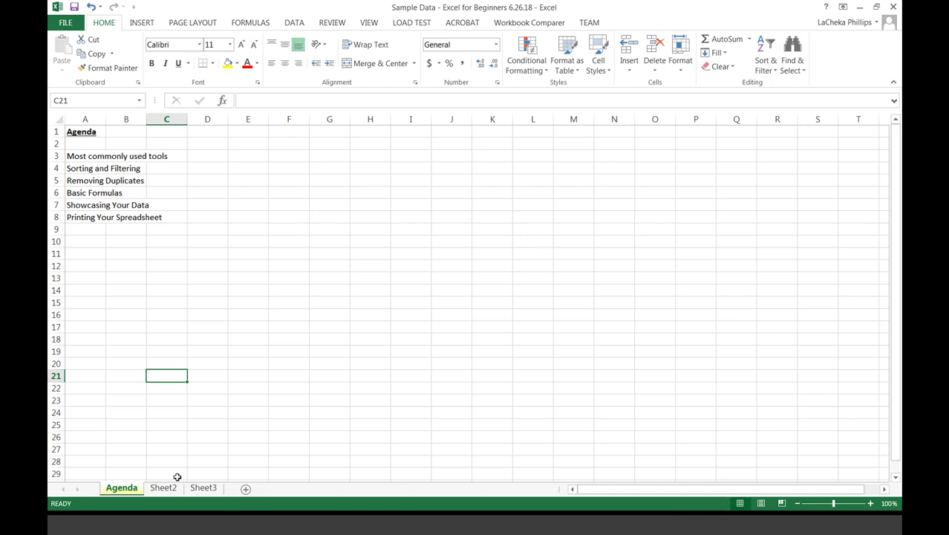
Rename Sheet2, which holds the donor data, as Master.
left_click(176, 482)
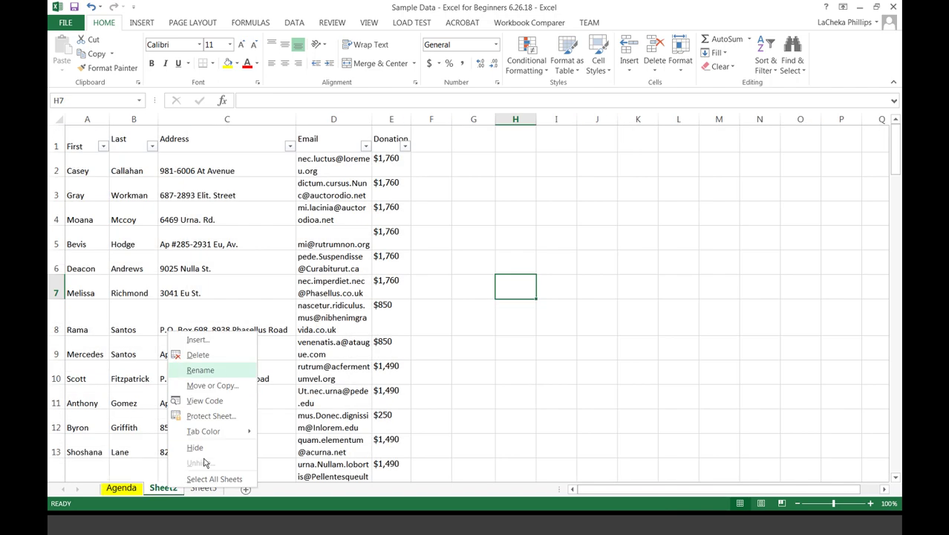
left_click(201, 370)
type("Master")
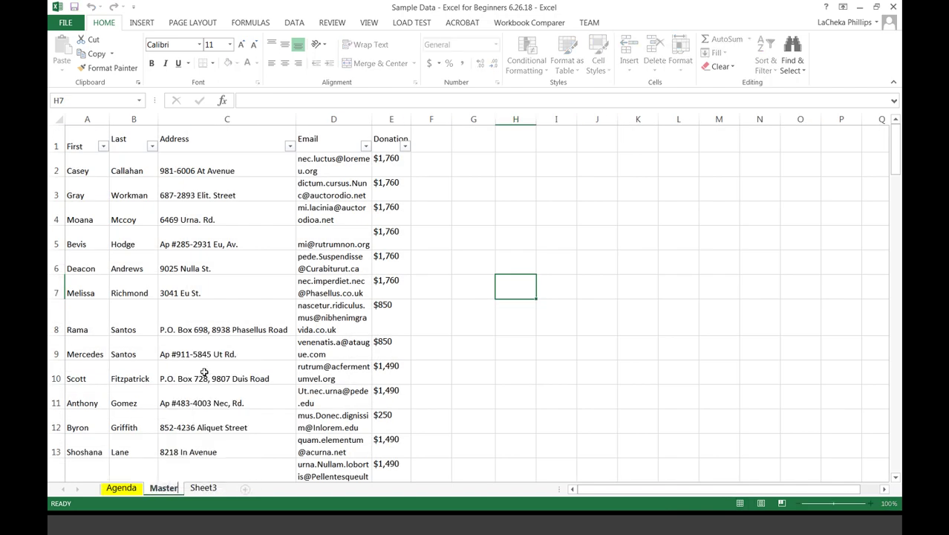
left_click(203, 487)
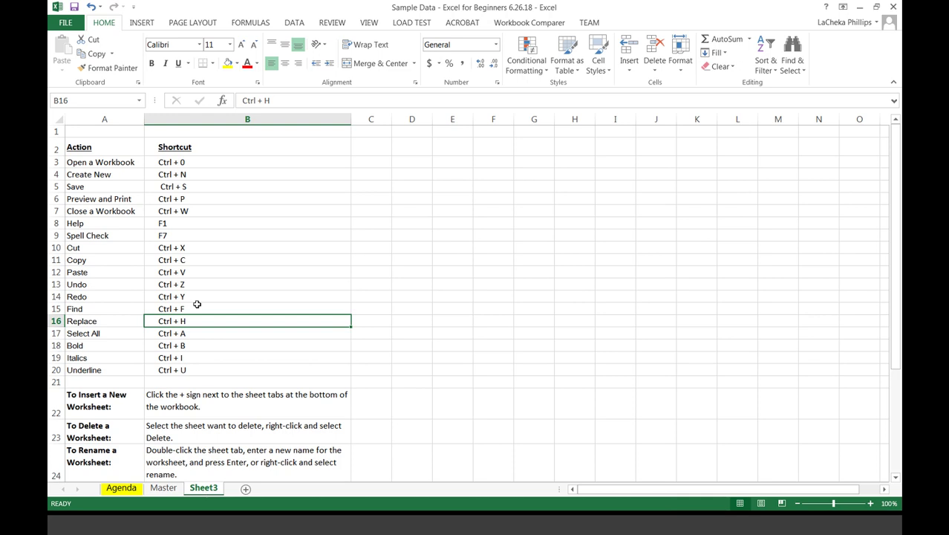
Insert a new worksheet directly after the Master sheet and rename it President's Circle.
left_click(166, 489)
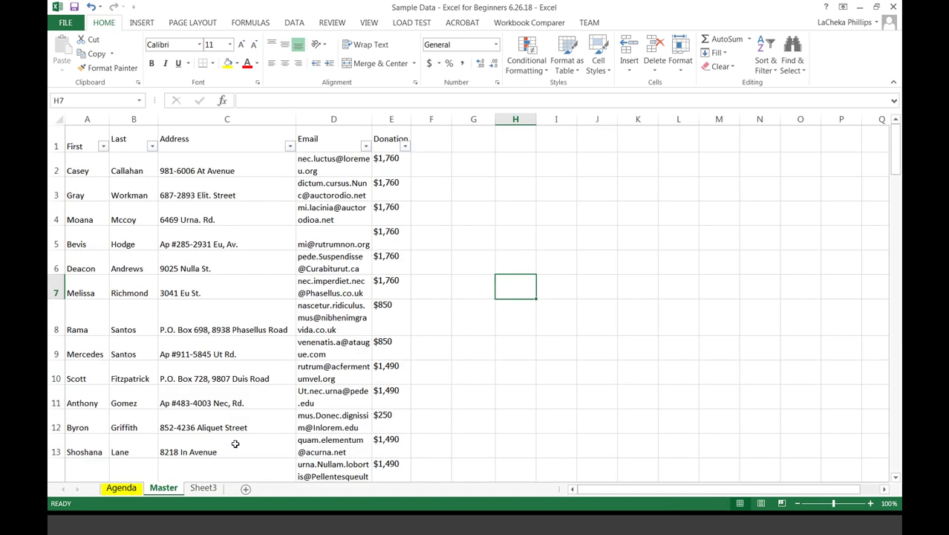
left_click(246, 489)
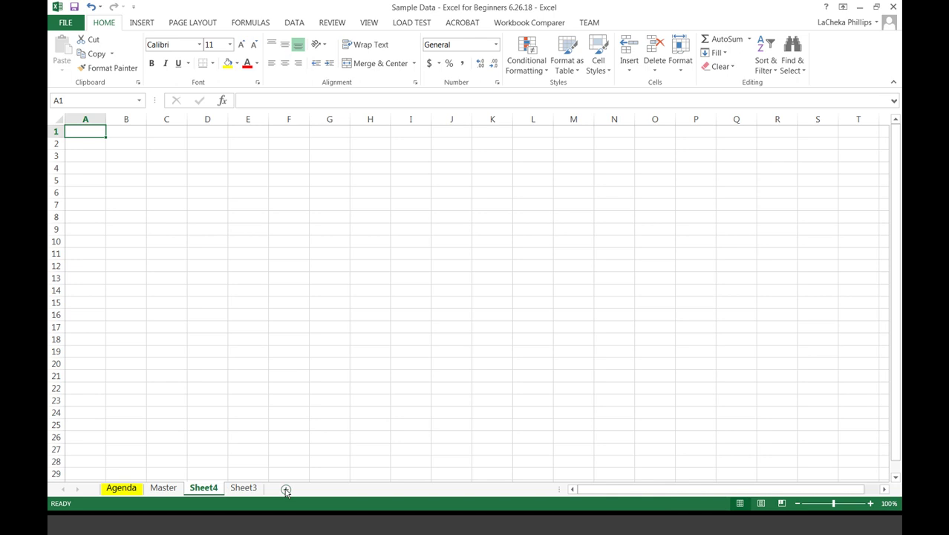
right_click(206, 488)
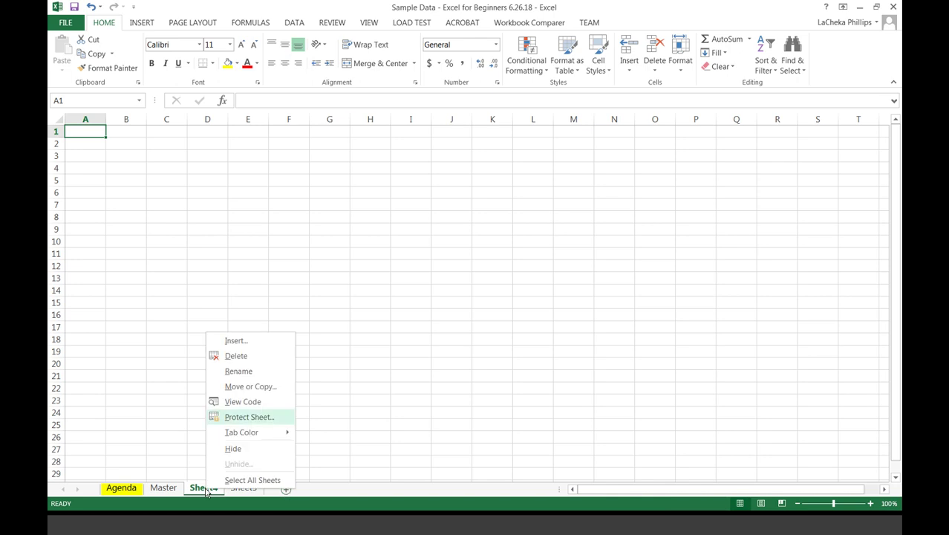
left_click(239, 373)
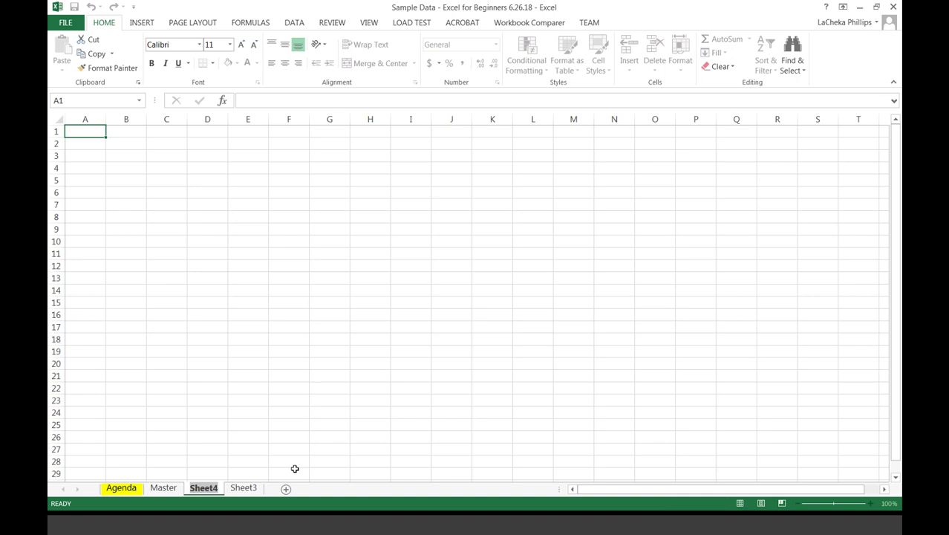
type("Pres")
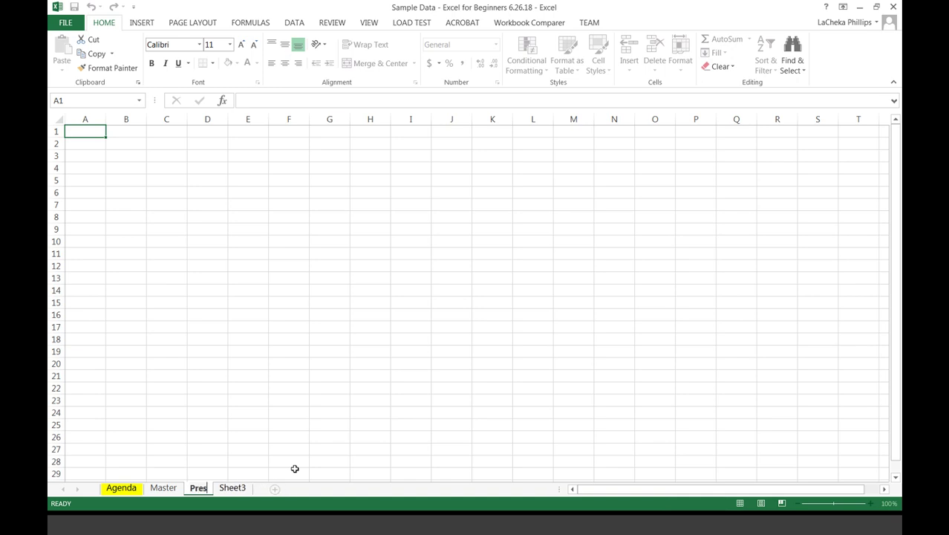
type("iden")
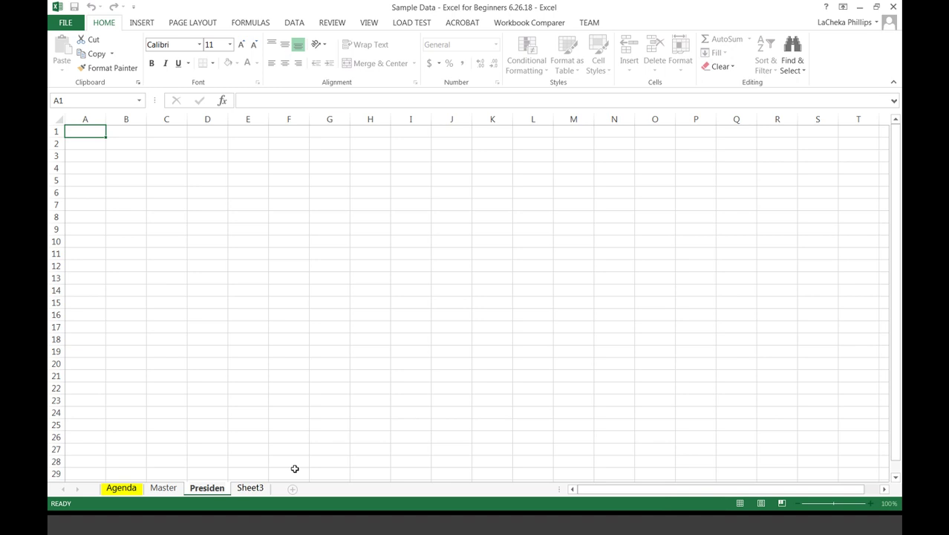
type("t's")
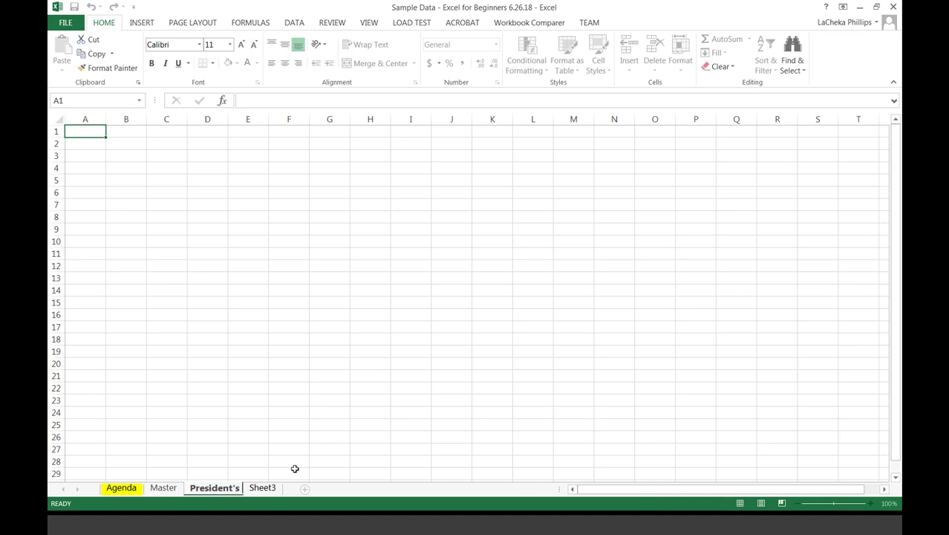
type(" Circle")
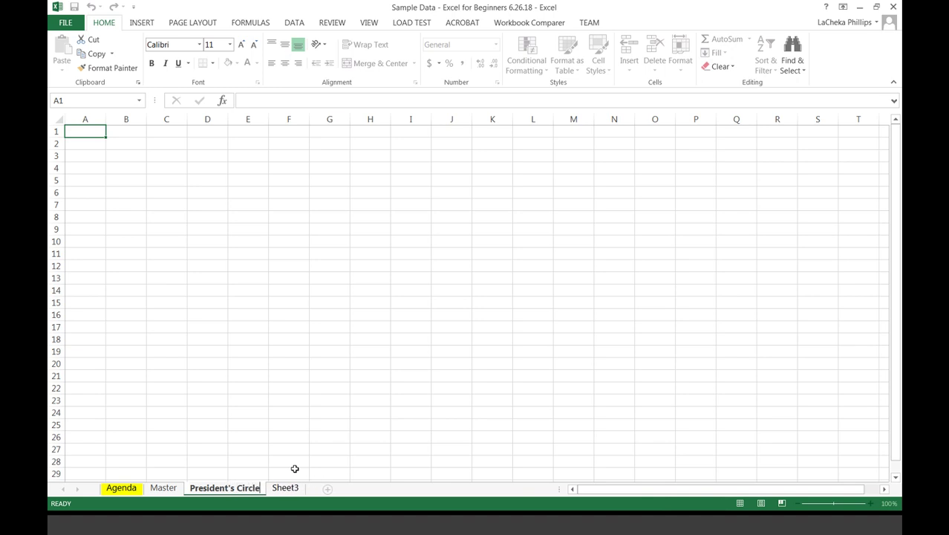
key("Return")
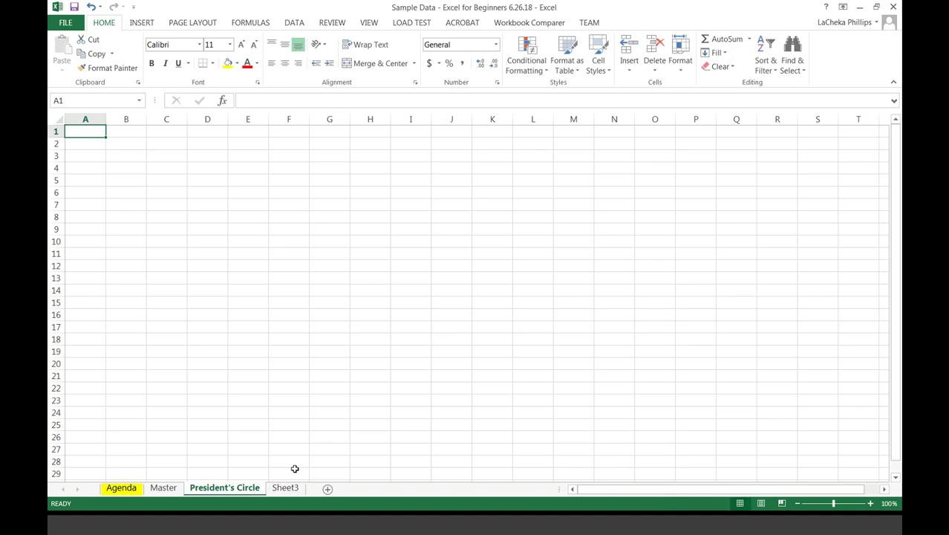
Filter the Donation column on the Master sheet to only the $250 donations.
left_click(164, 488)
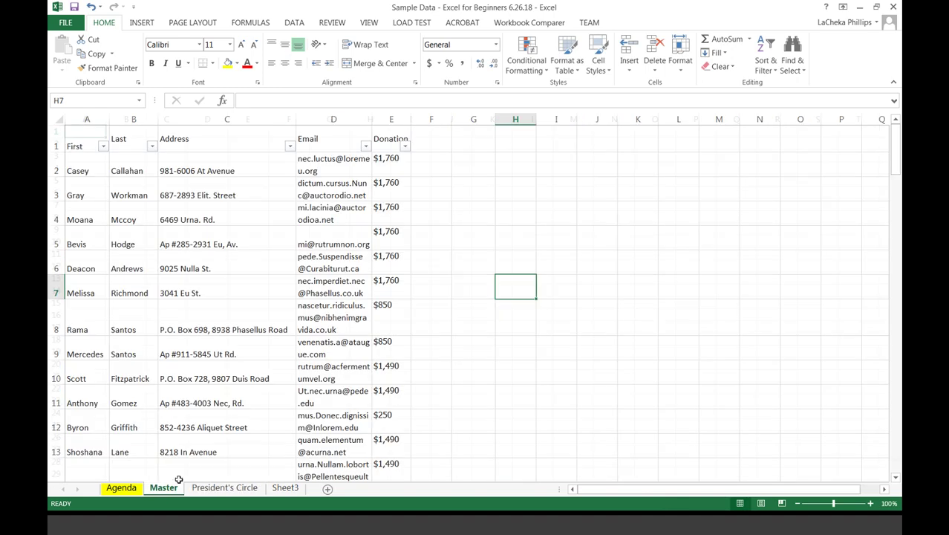
left_click(404, 145)
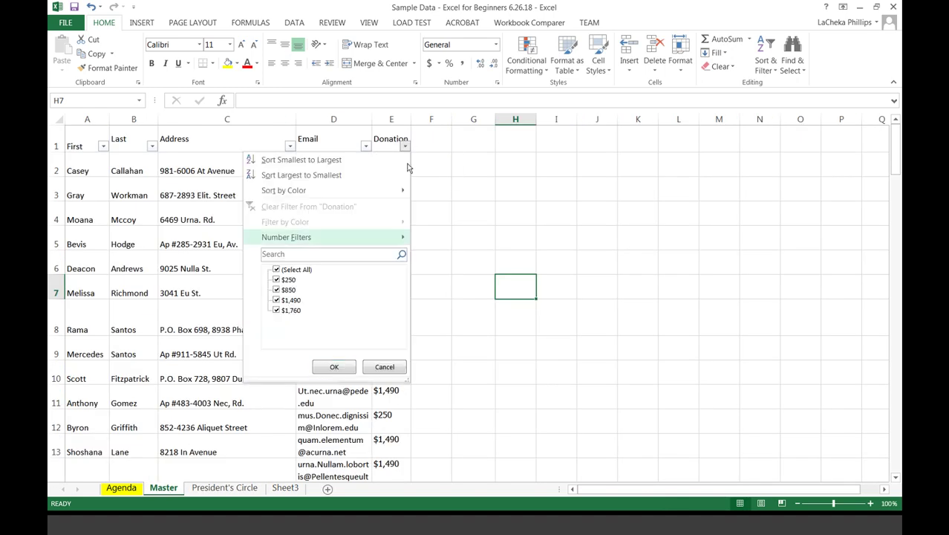
left_click(277, 270)
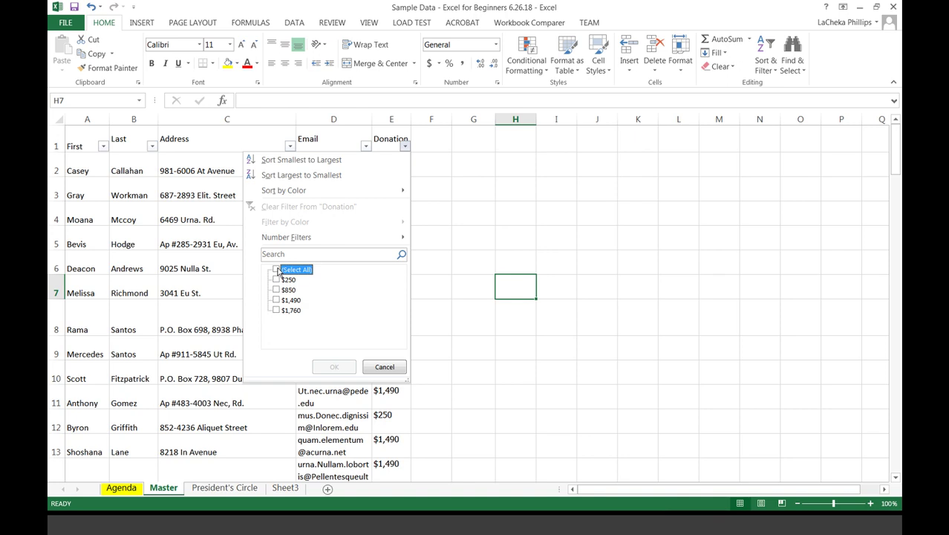
left_click(277, 280)
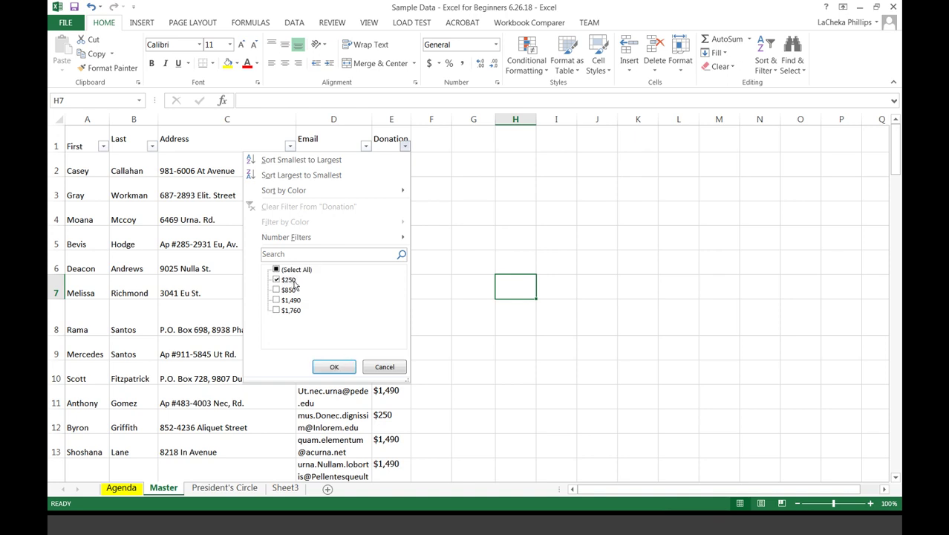
left_click(356, 366)
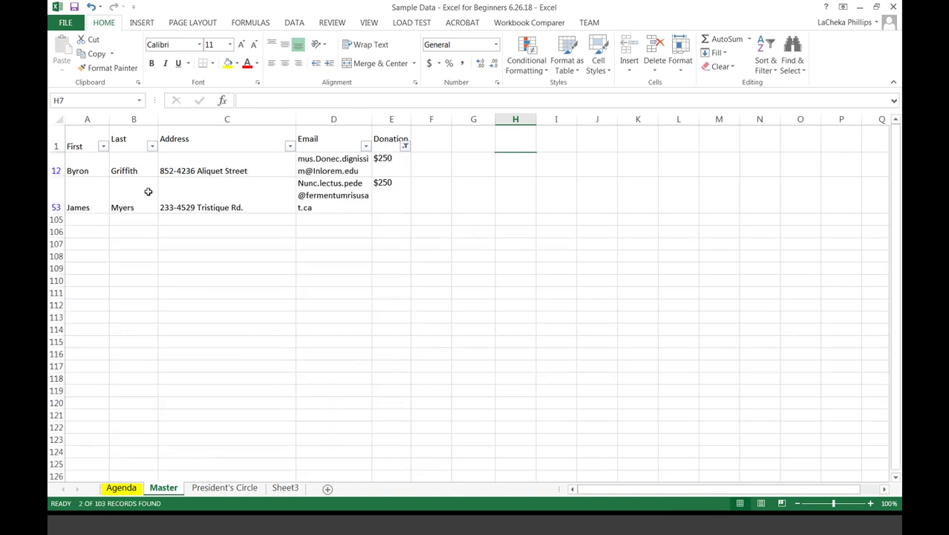
Copy the header row and the filtered $250 donor rows from Master into the President's Circle sheet, starting at cell A1.
left_click_drag(80, 145, 391, 207)
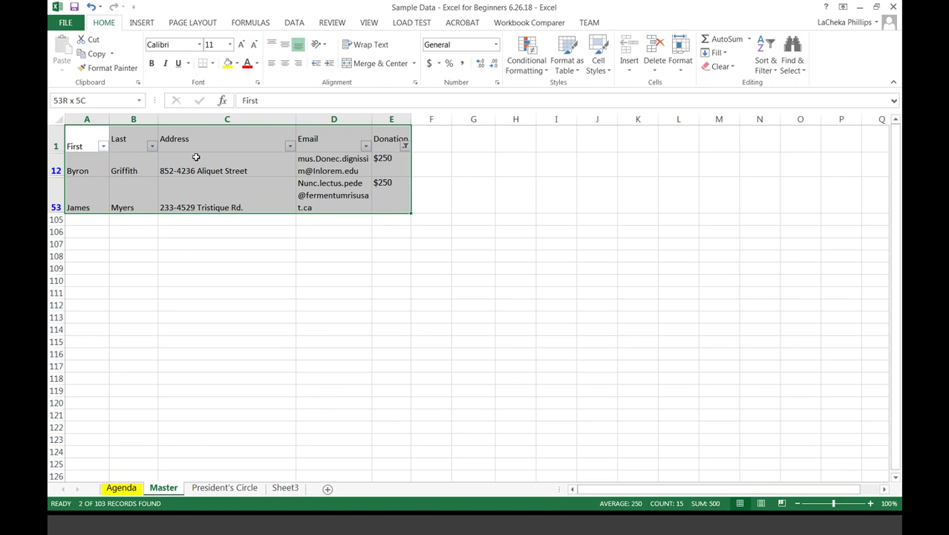
left_click(107, 57)
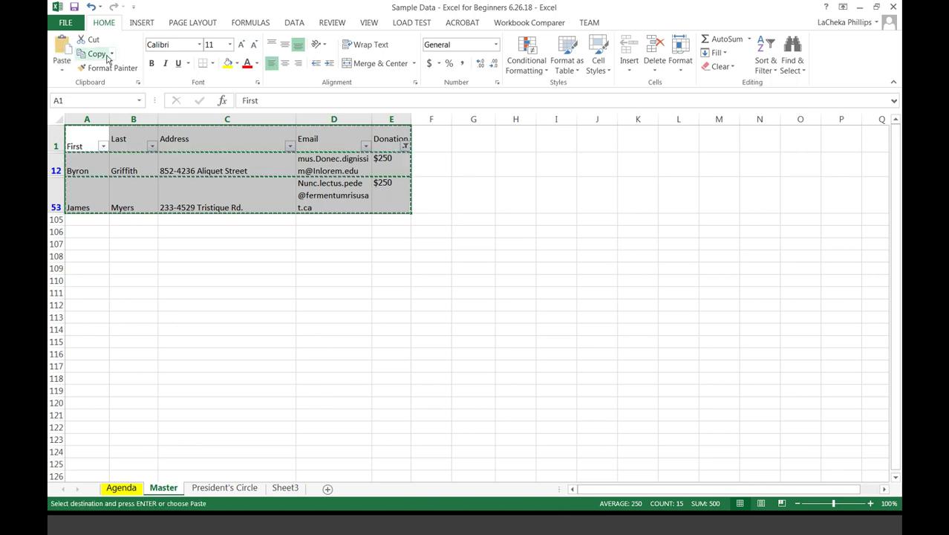
left_click(220, 488)
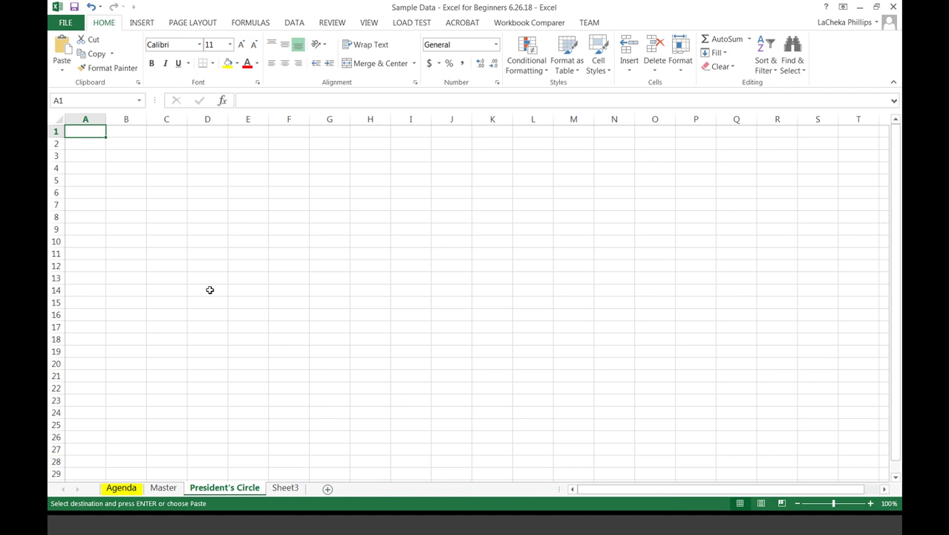
left_click(66, 42)
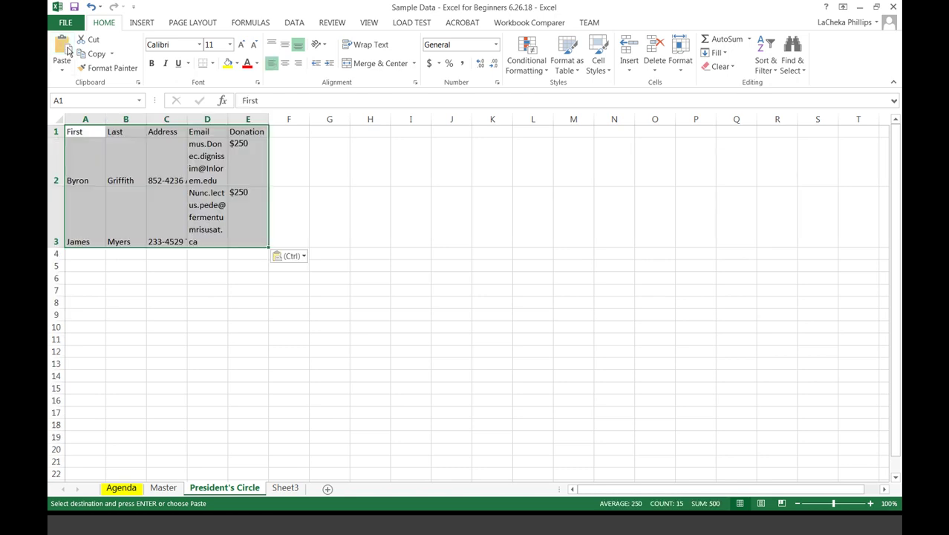
left_click(220, 330)
Clear the Donation filter on the Master sheet and cancel the remaining copy selection.
left_click(165, 488)
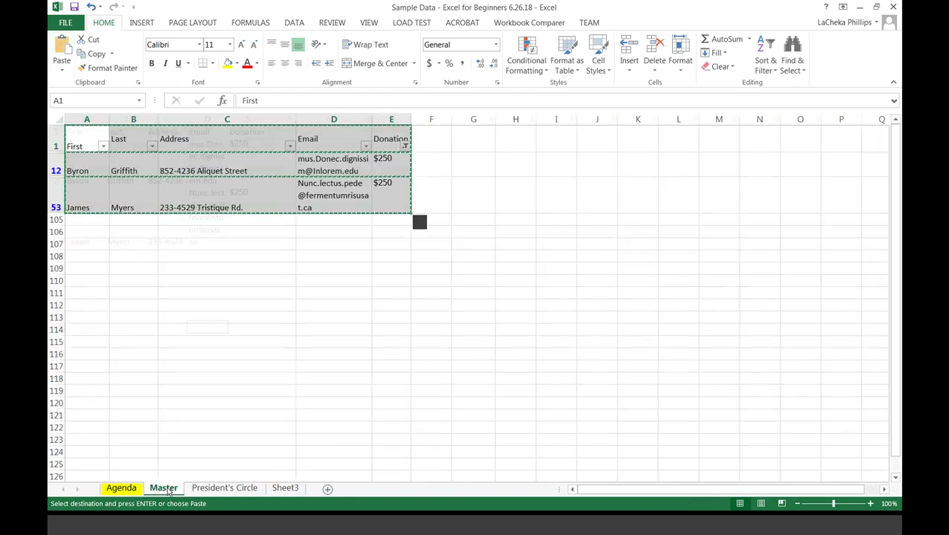
left_click(331, 319)
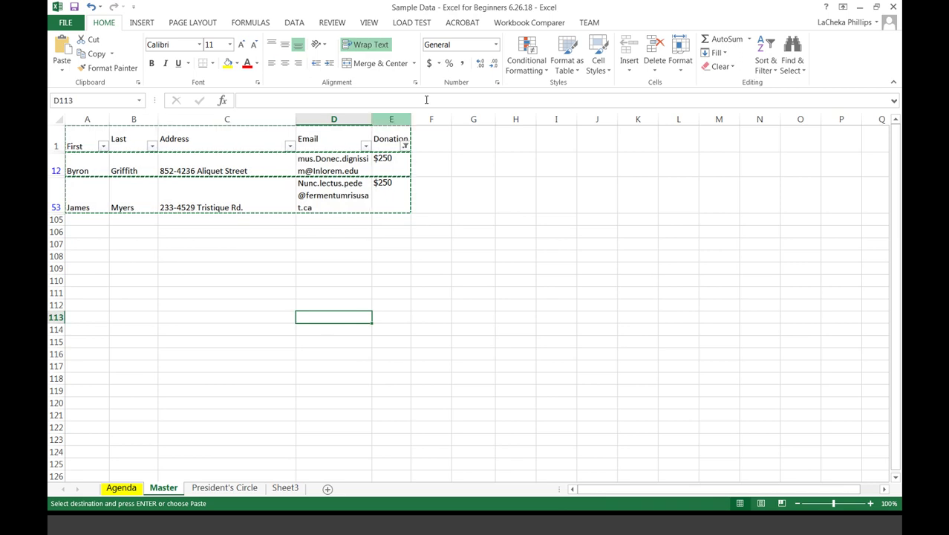
left_click(405, 145)
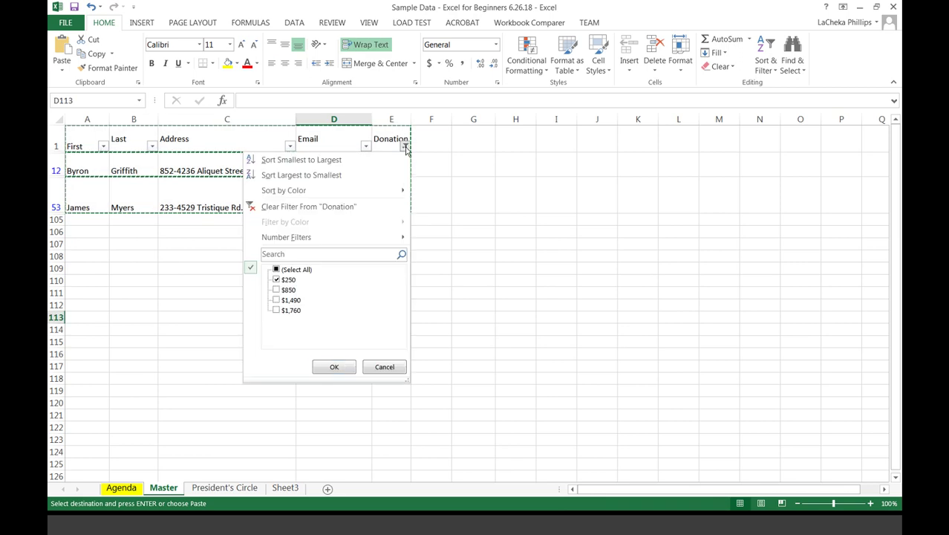
left_click(327, 206)
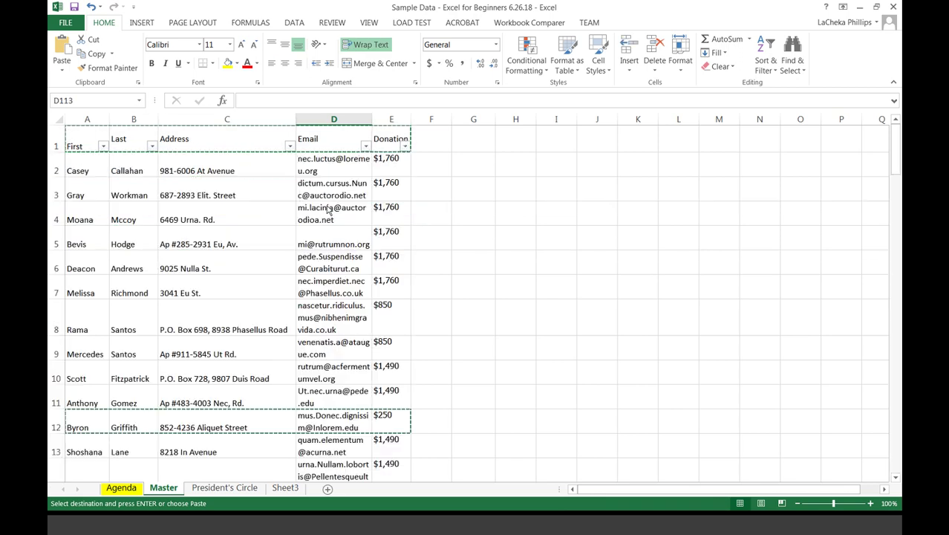
left_click(312, 244)
left_click(445, 169)
key("BackSpace")
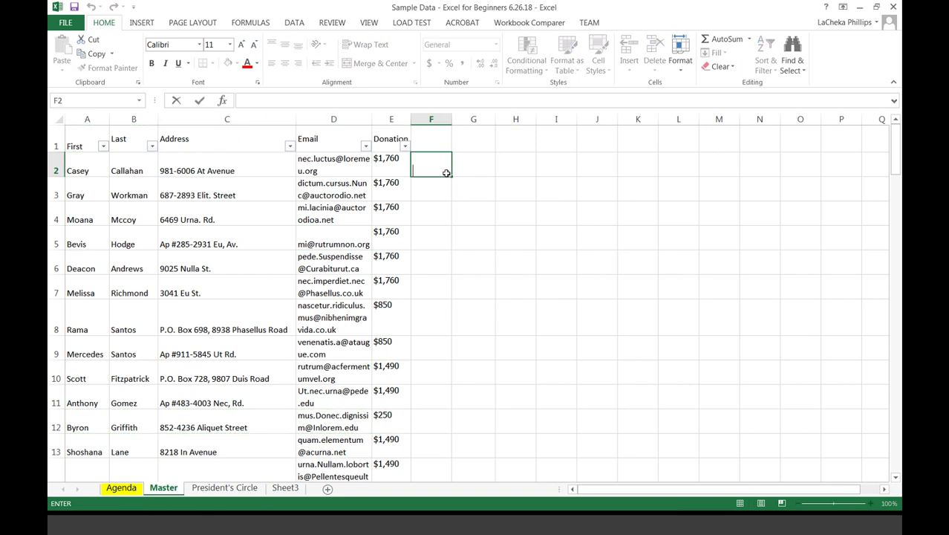
Compare the President's Circle sheet with the full Master list, including the values offered in the Donation filter.
left_click(214, 490)
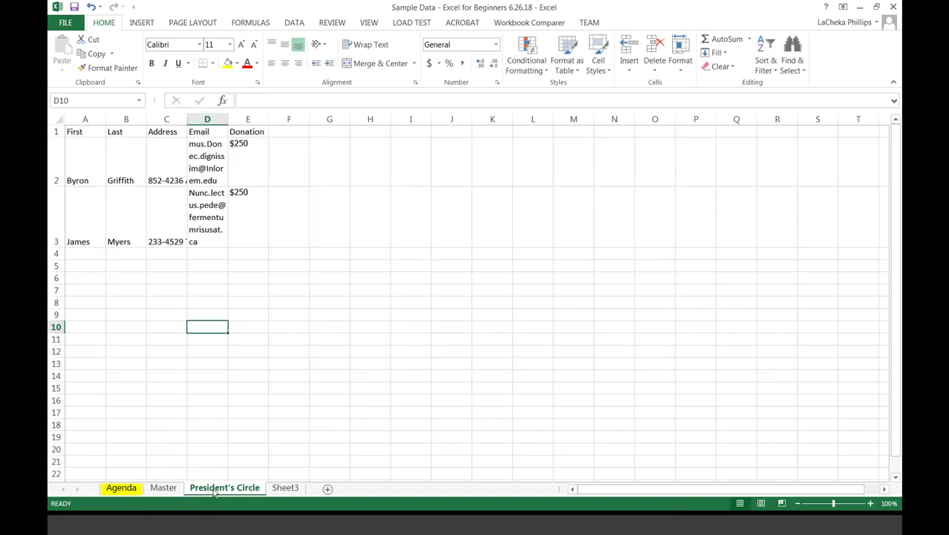
left_click(163, 490)
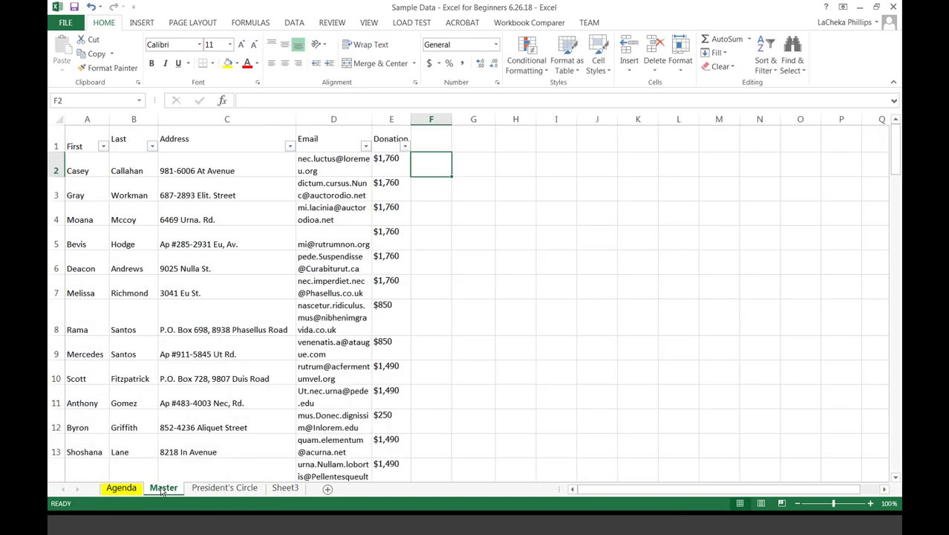
left_click(404, 146)
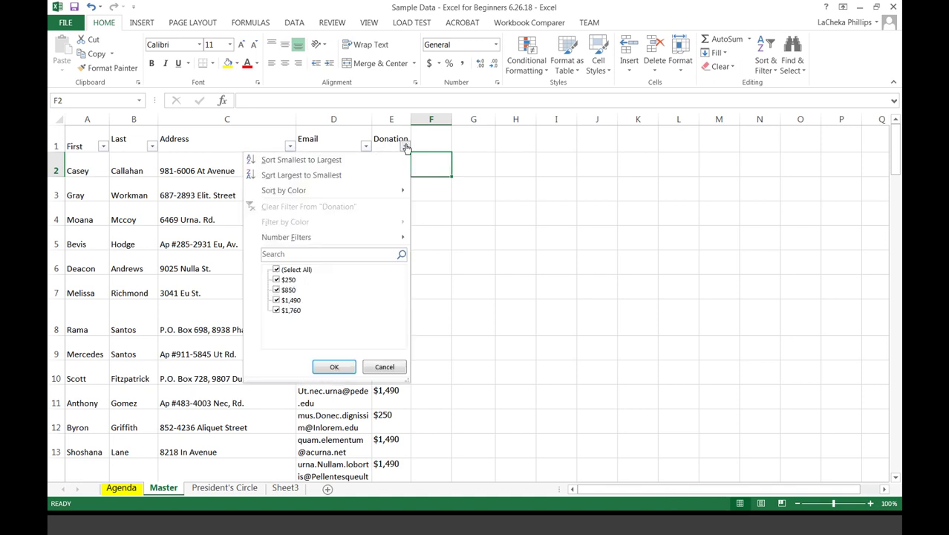
left_click(335, 367)
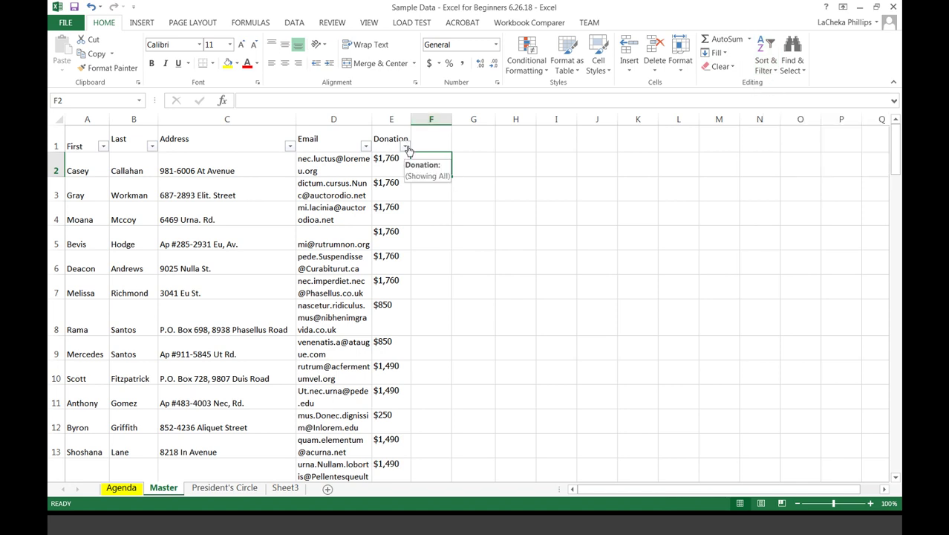
left_click(362, 279)
scroll(363, 279, "down", 4)
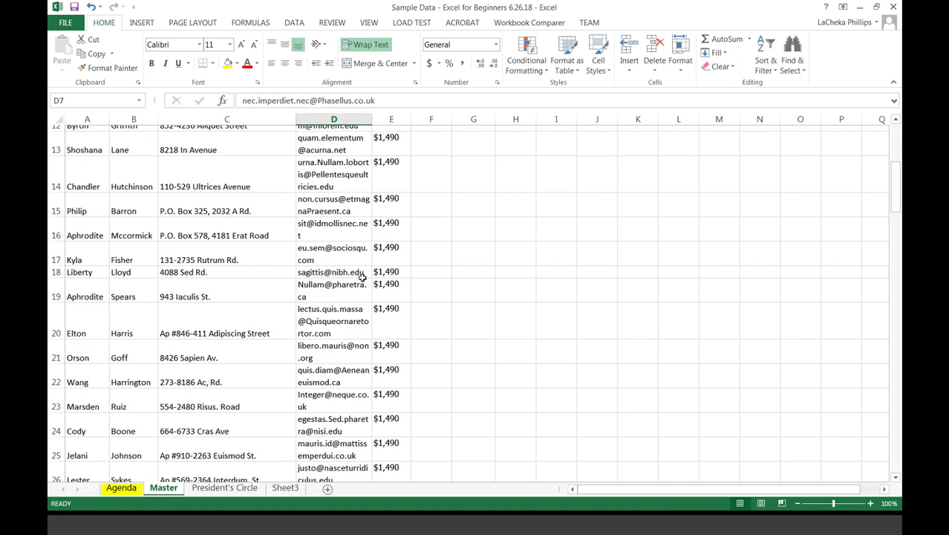
scroll(362, 279, "up", 4)
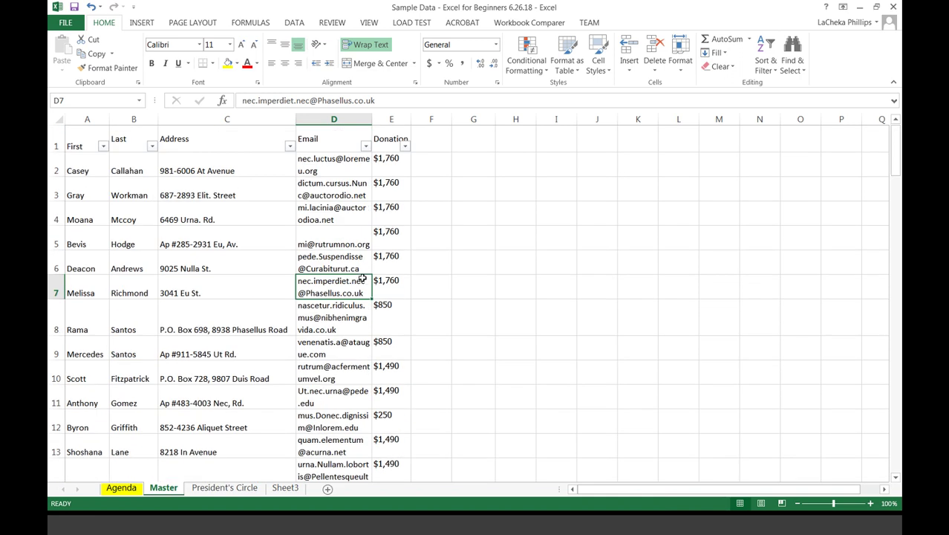
left_click(226, 490)
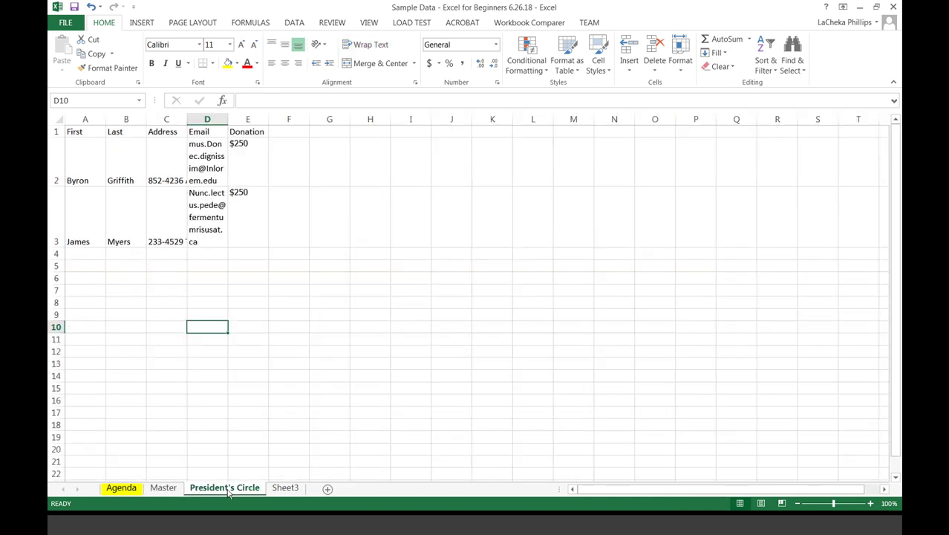
left_click(164, 489)
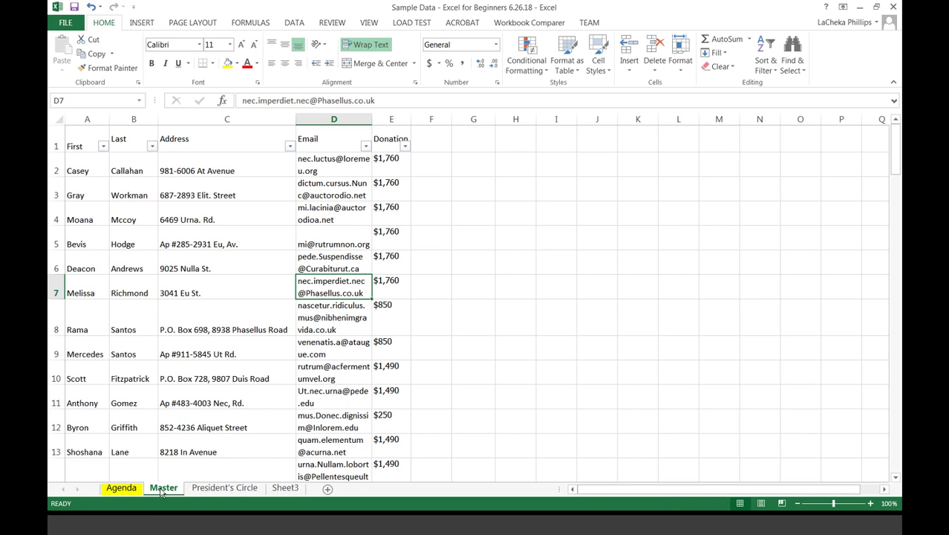
left_click(203, 493)
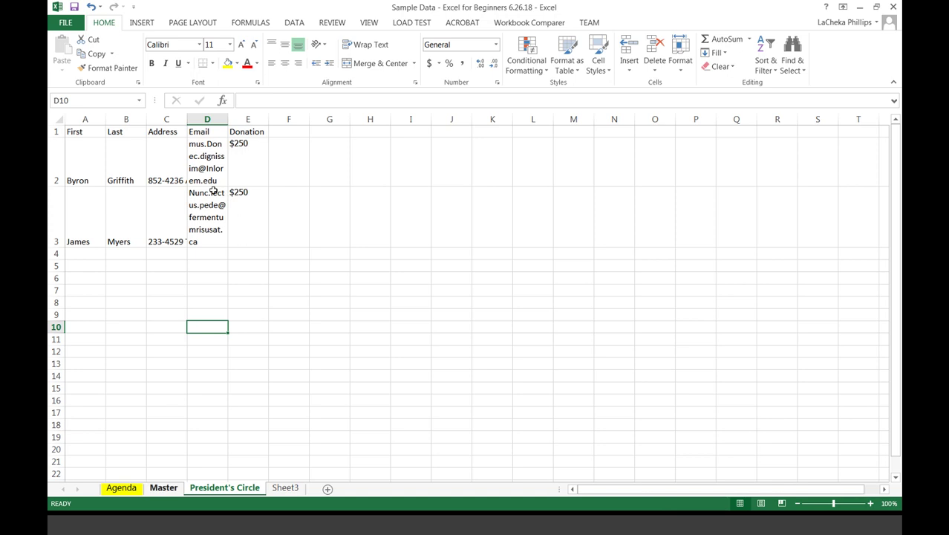
left_click(165, 493)
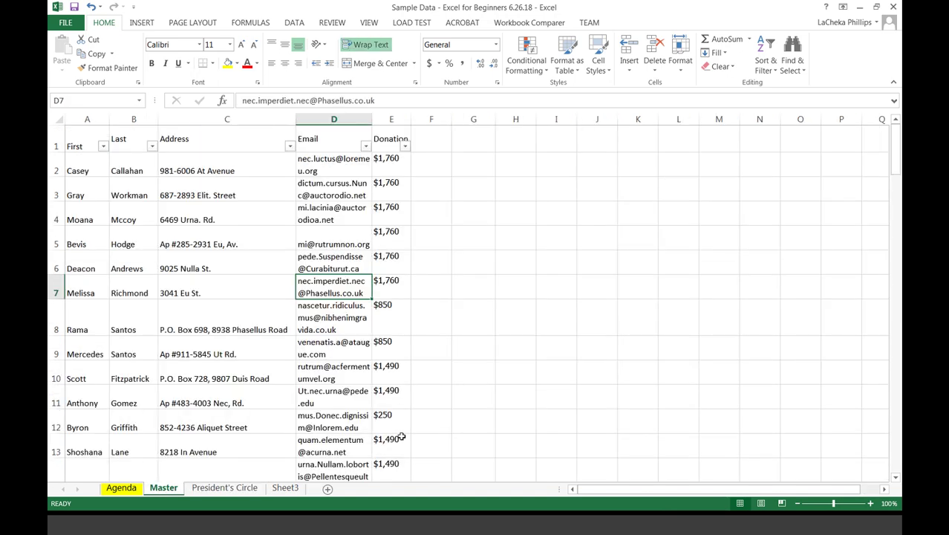
left_click(236, 488)
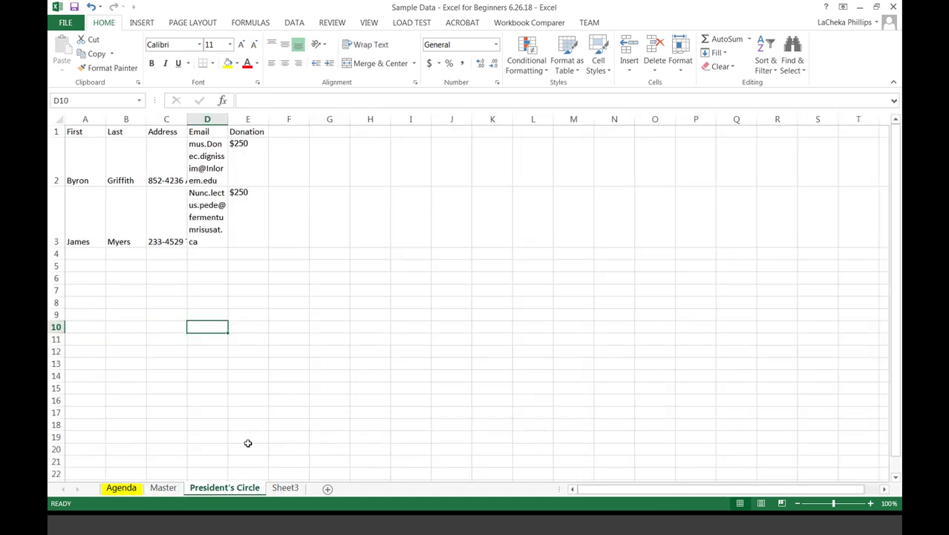
left_click(164, 488)
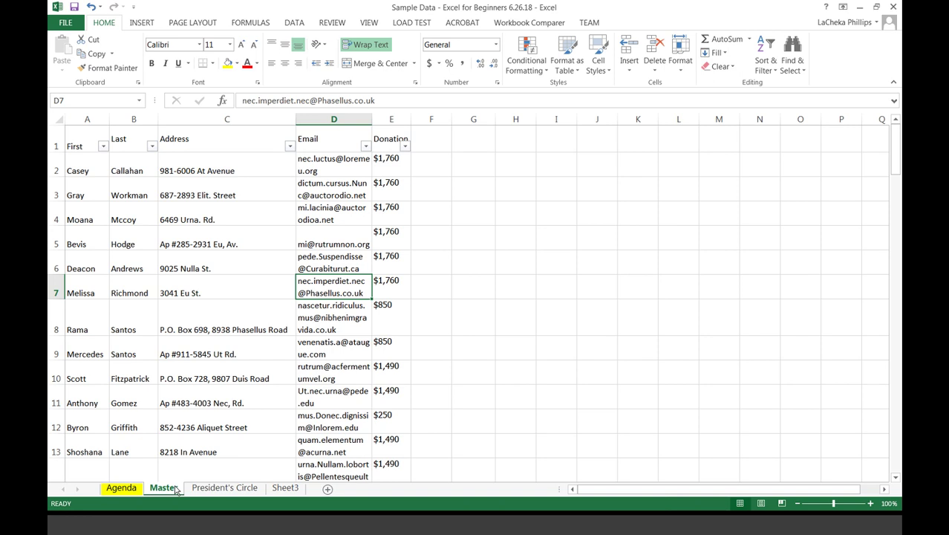
Turn off filtering for the donor list on the Master sheet.
left_click(511, 338)
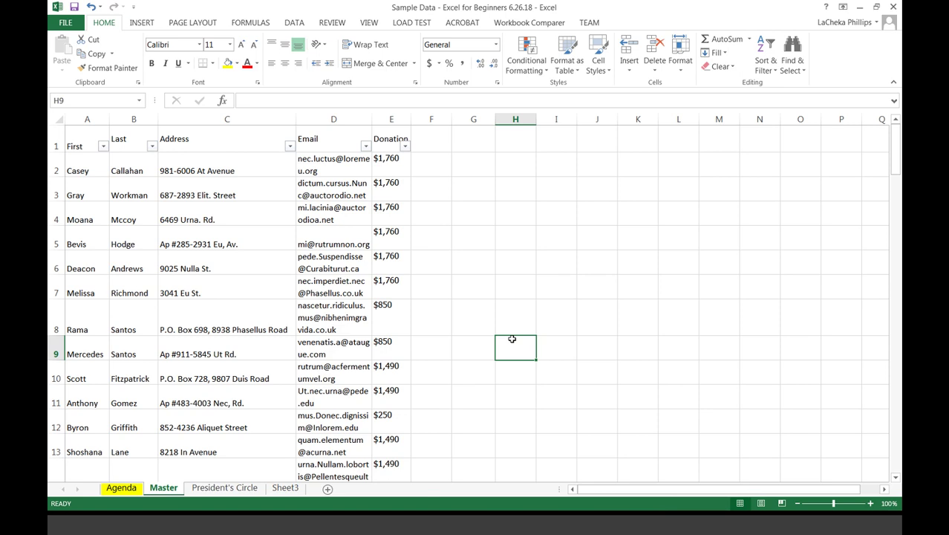
left_click(766, 59)
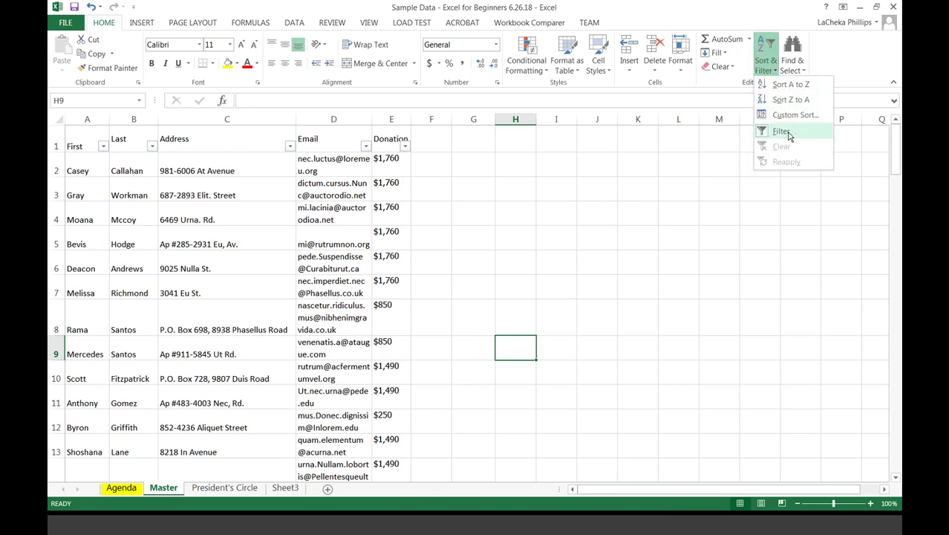
left_click(789, 133)
left_click(462, 223)
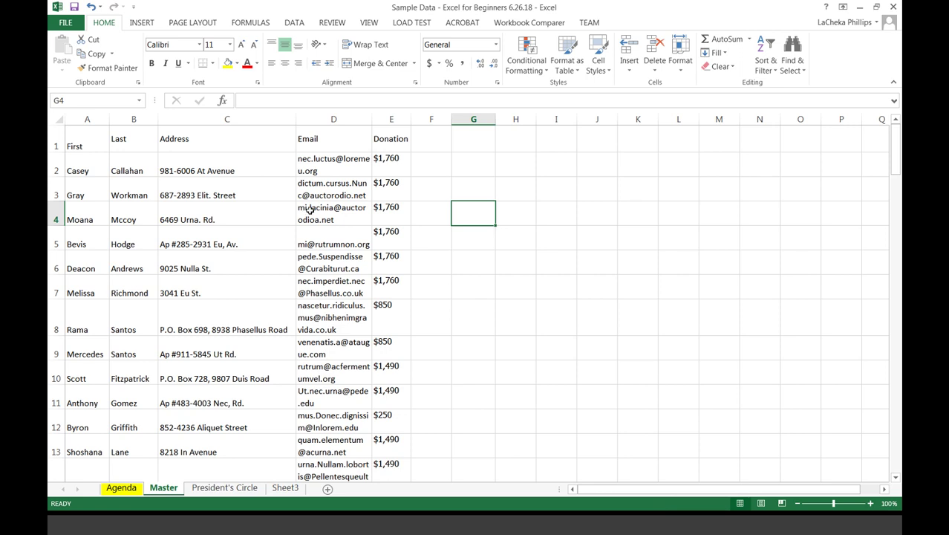
Examine the donor record in row 86 of the Master sheet and check which column headings its values belong to.
scroll(310, 211, "down", 18)
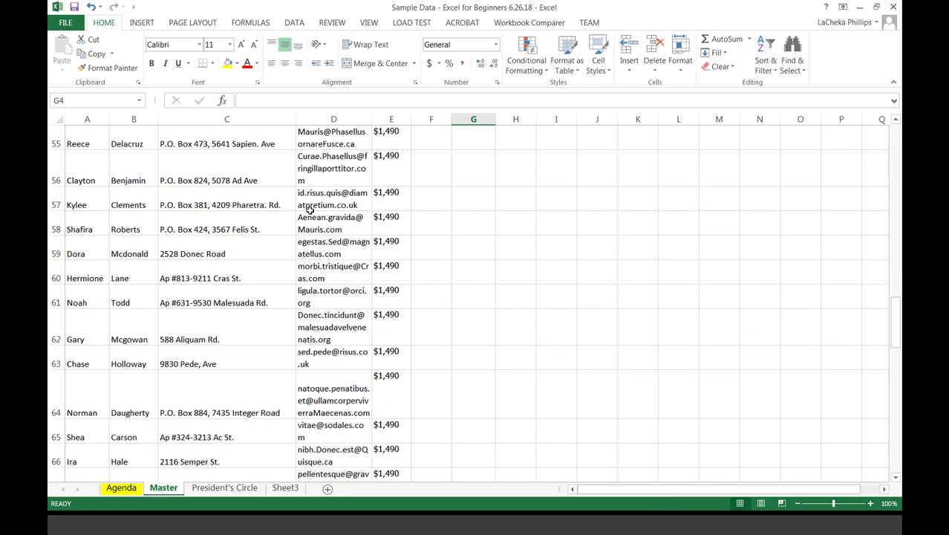
scroll(310, 210, "down", 9)
left_click(53, 250)
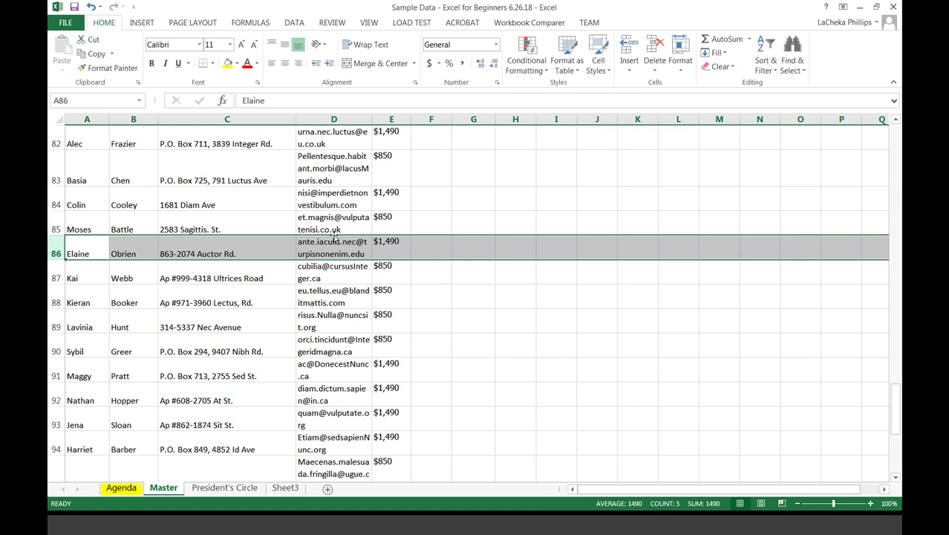
left_click(396, 231)
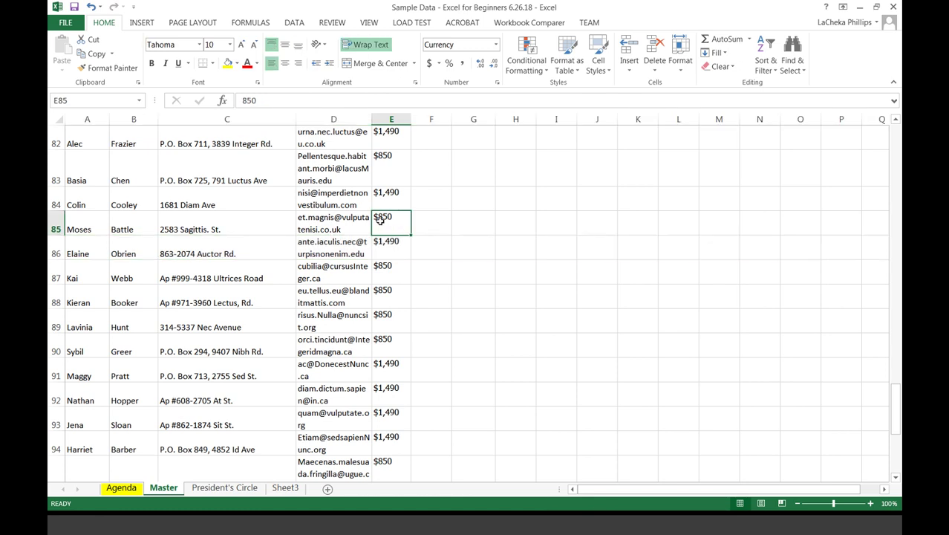
left_click(55, 251)
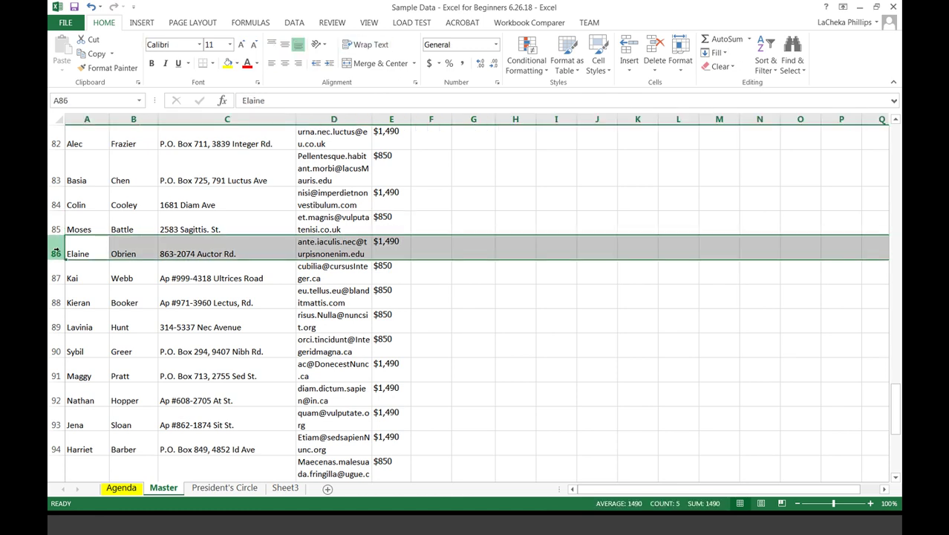
scroll(154, 249, "up", 20)
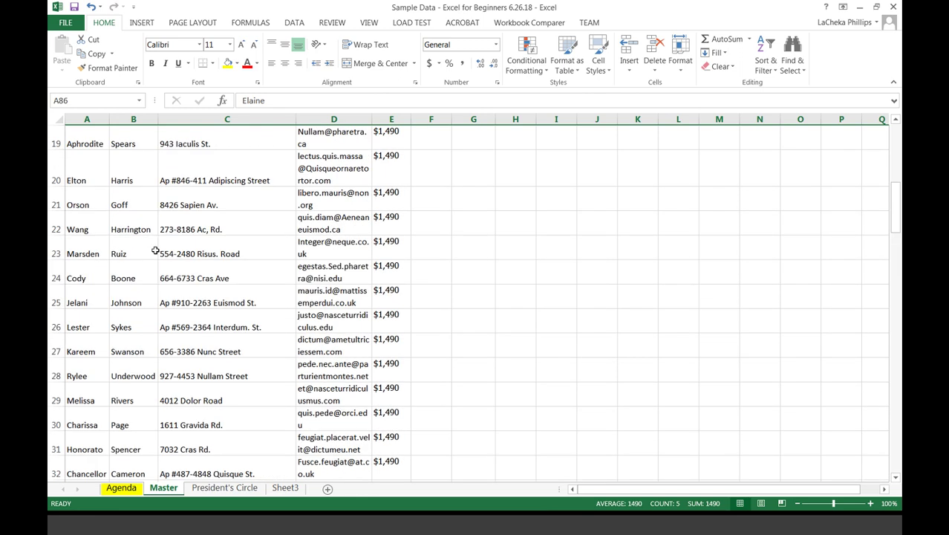
scroll(155, 250, "up", 6)
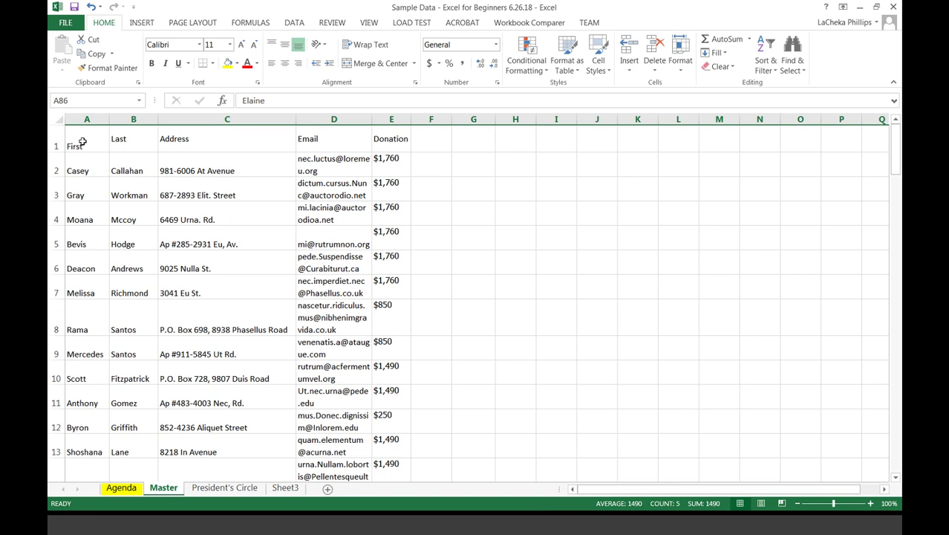
Freeze the top row of the Master sheet and check the column headings against rows further down the list.
key("ctrl+Home")
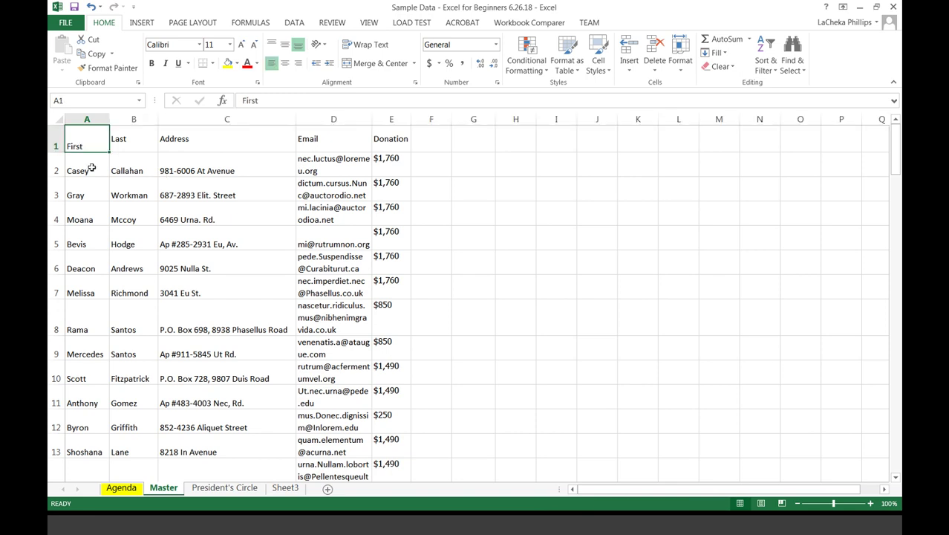
left_click(369, 23)
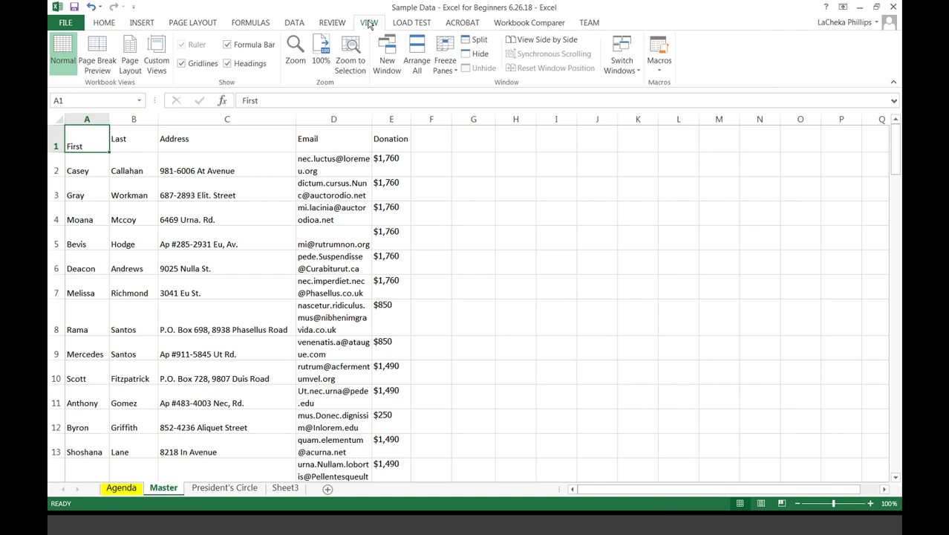
left_click(458, 71)
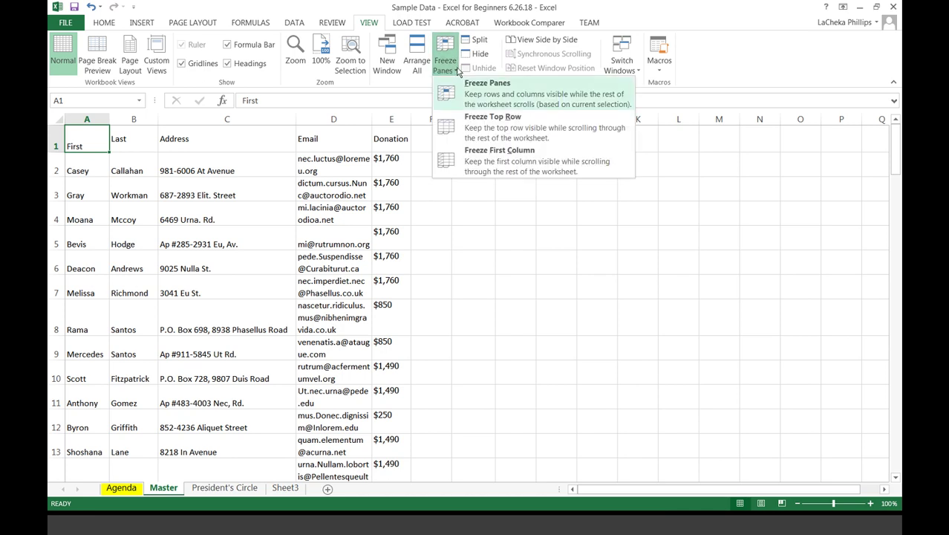
left_click(475, 129)
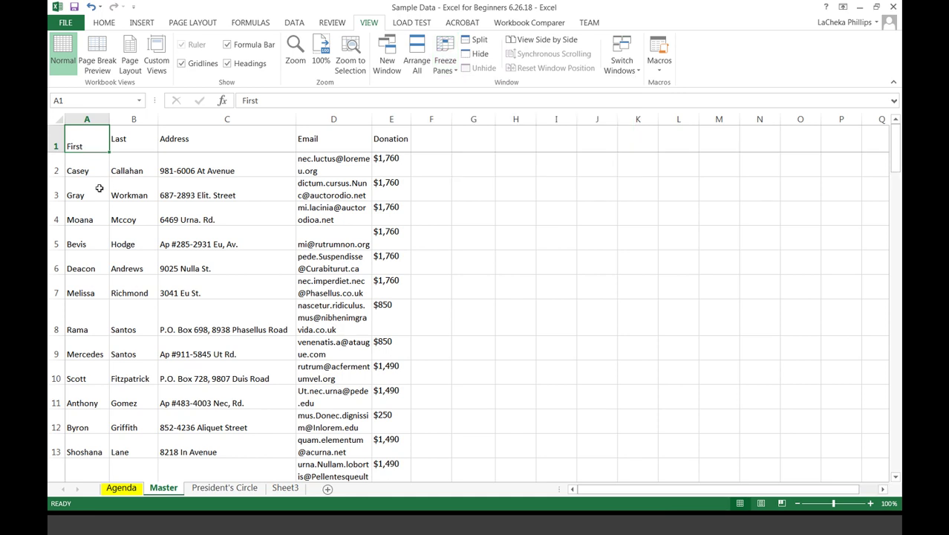
scroll(90, 405, "down", 14)
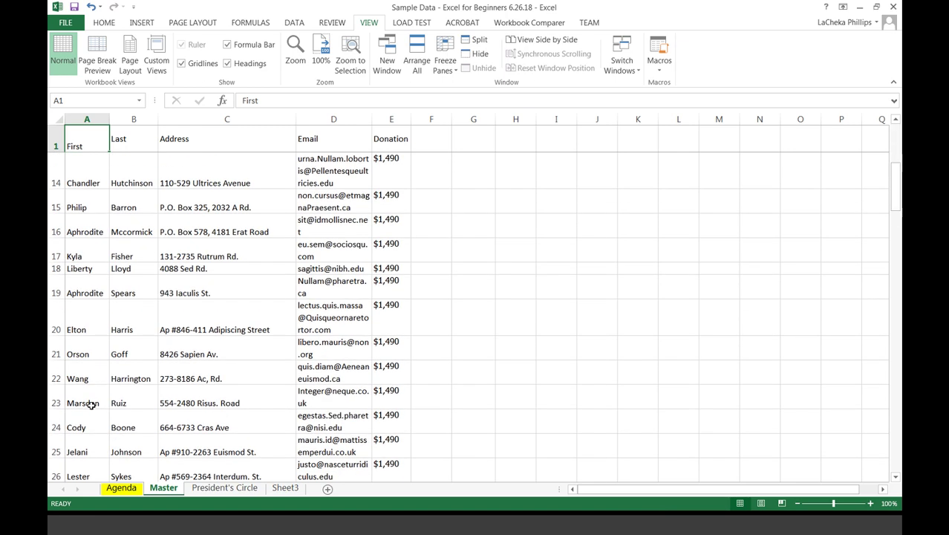
Return to the start of the Master list and review the frozen header row above the donor records.
scroll(91, 404, "down", 1)
scroll(90, 404, "up", 15)
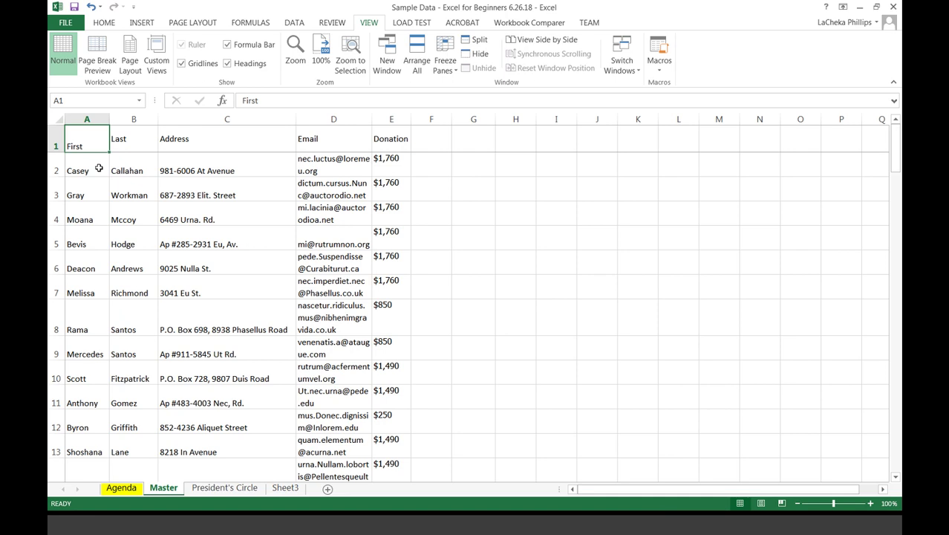
left_click(55, 143)
left_click(127, 171)
left_click(86, 144)
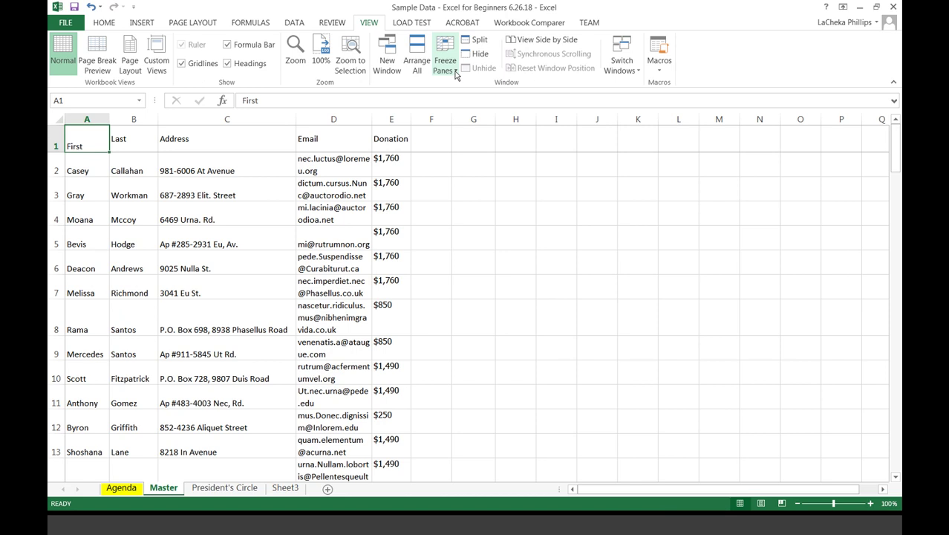
left_click(300, 209)
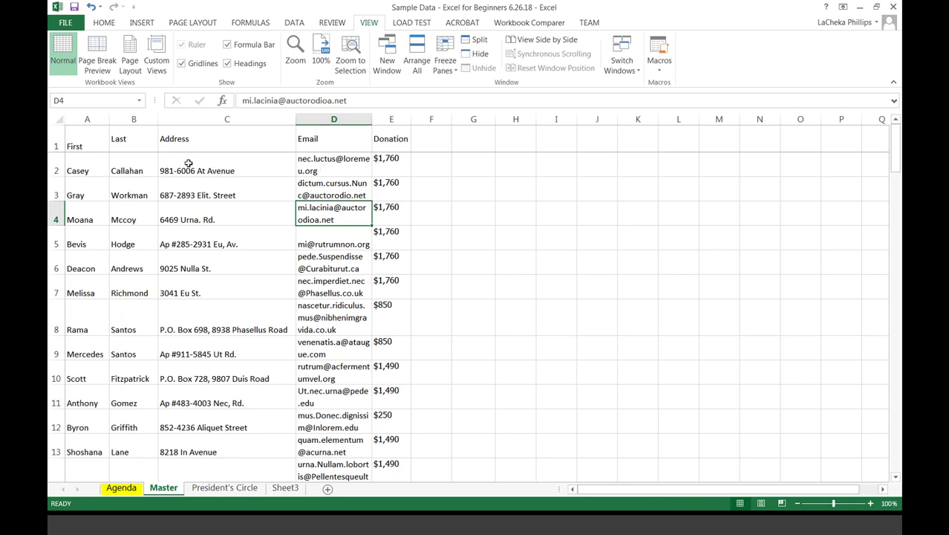
Hide the Address column (column C) on the Master sheet.
left_click(204, 122)
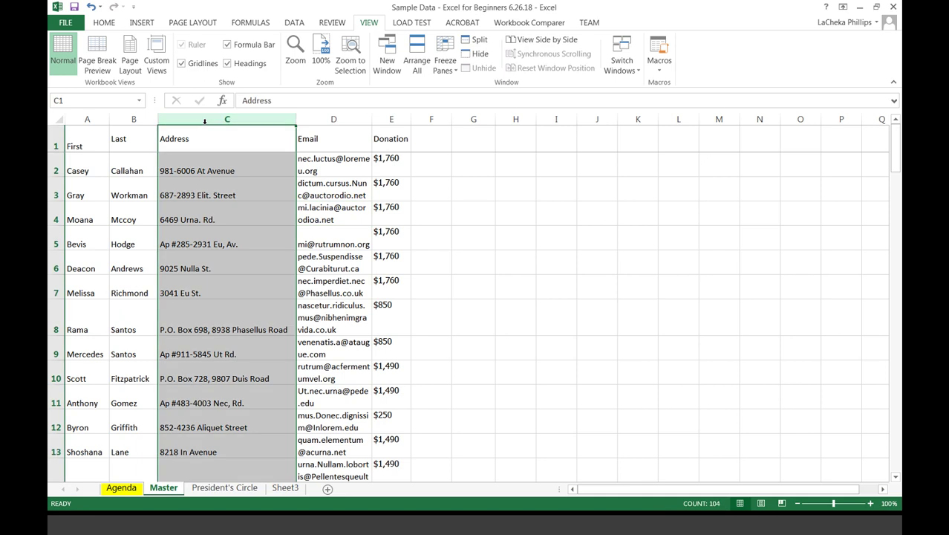
left_click(393, 120)
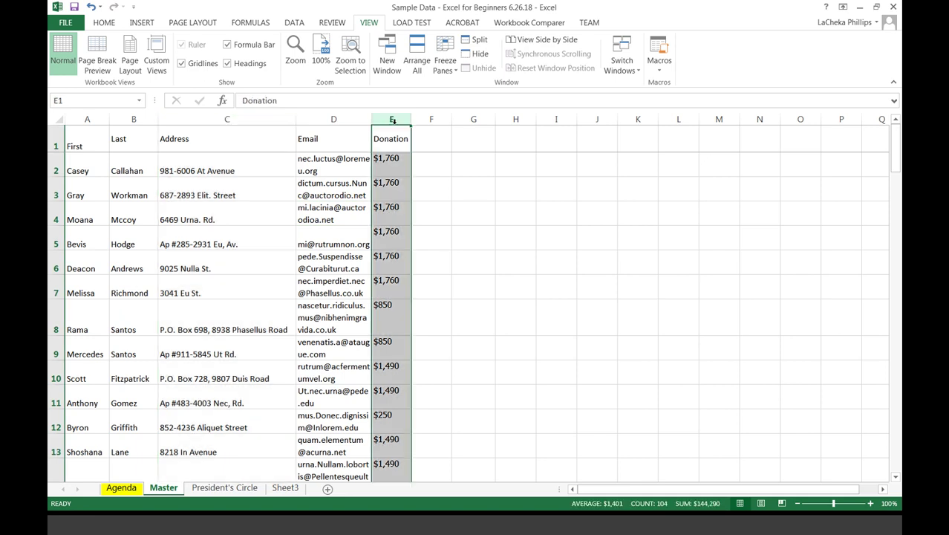
left_click(410, 223)
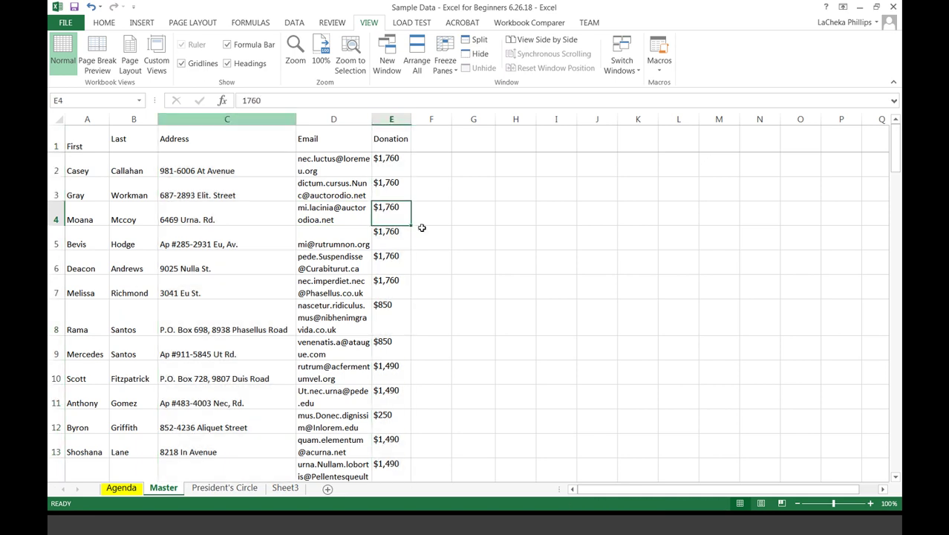
left_click(240, 122)
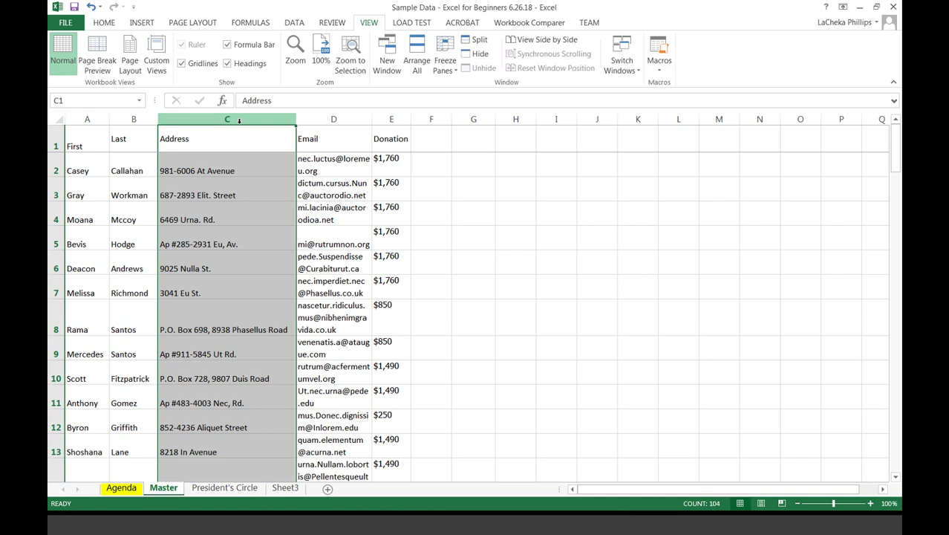
right_click(239, 121)
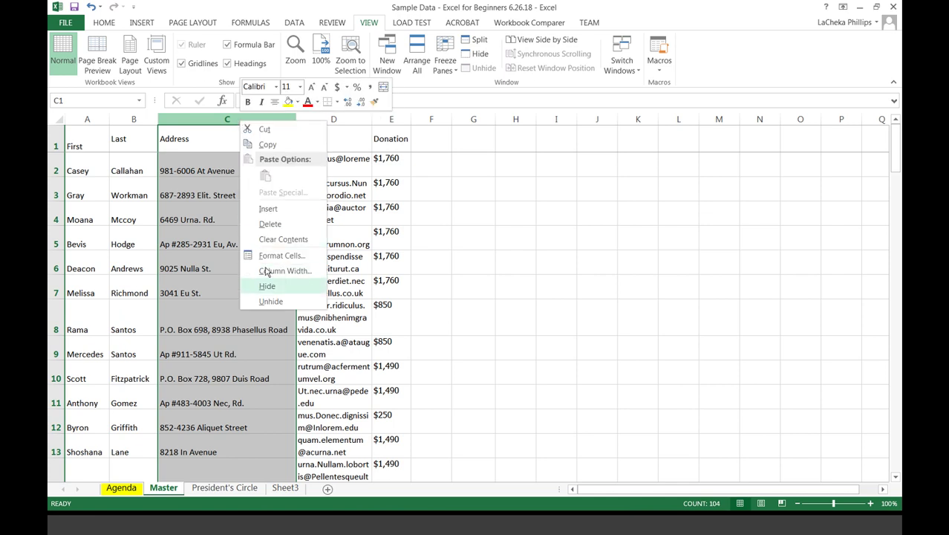
key("Escape")
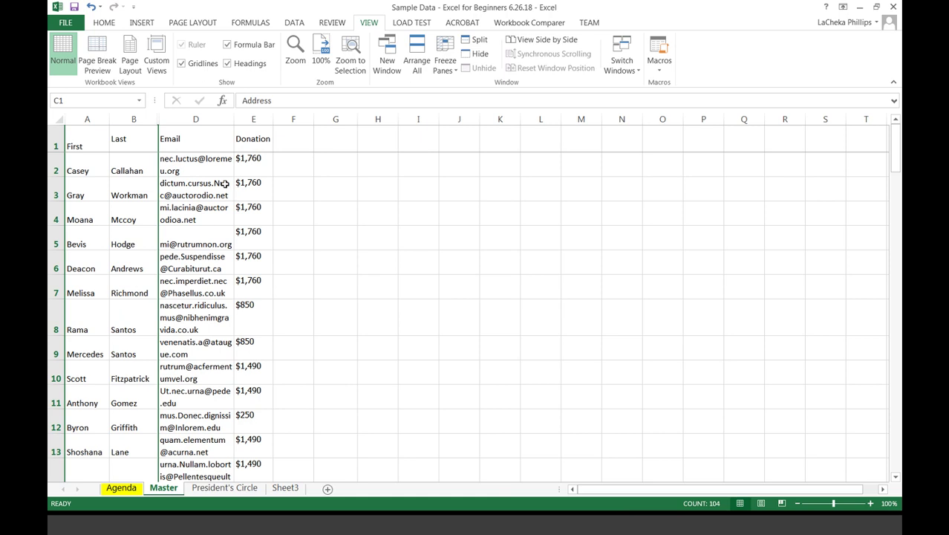
Unhide the Address column by selecting columns B through D on the Master sheet.
left_click(141, 122)
left_click(162, 120)
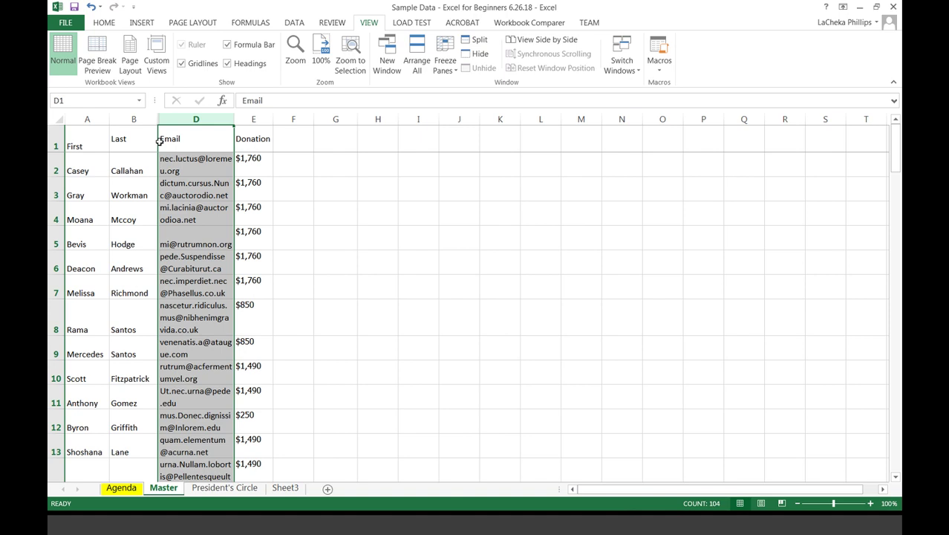
left_click(145, 122)
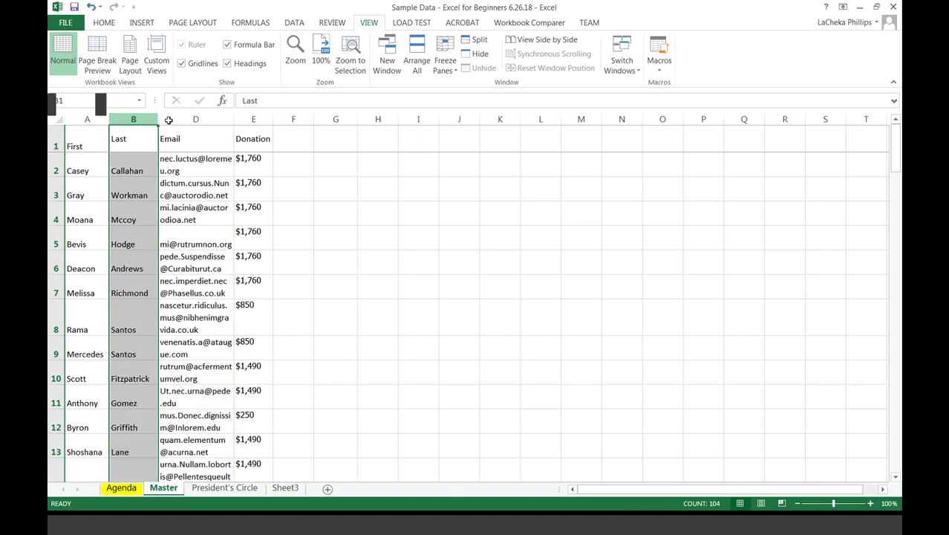
key("shift+Right")
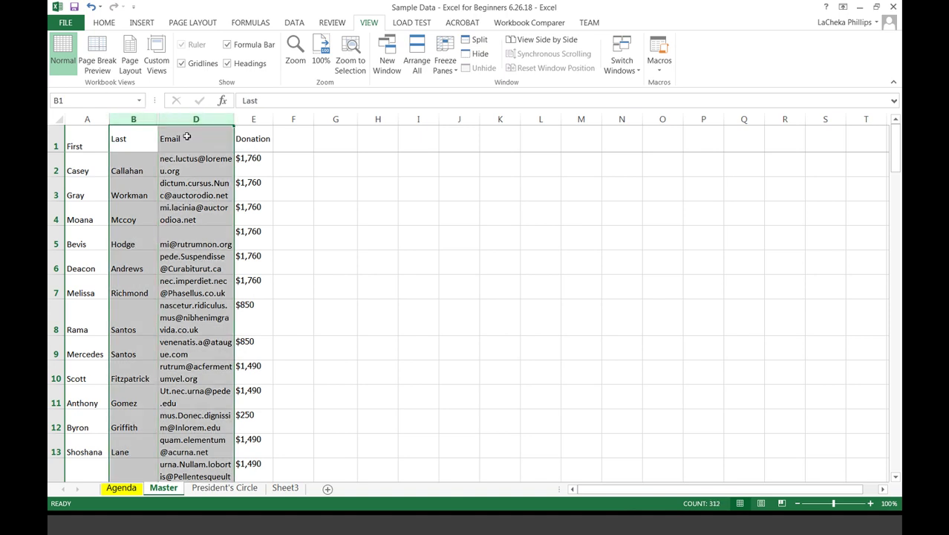
right_click(137, 123)
left_click(169, 303)
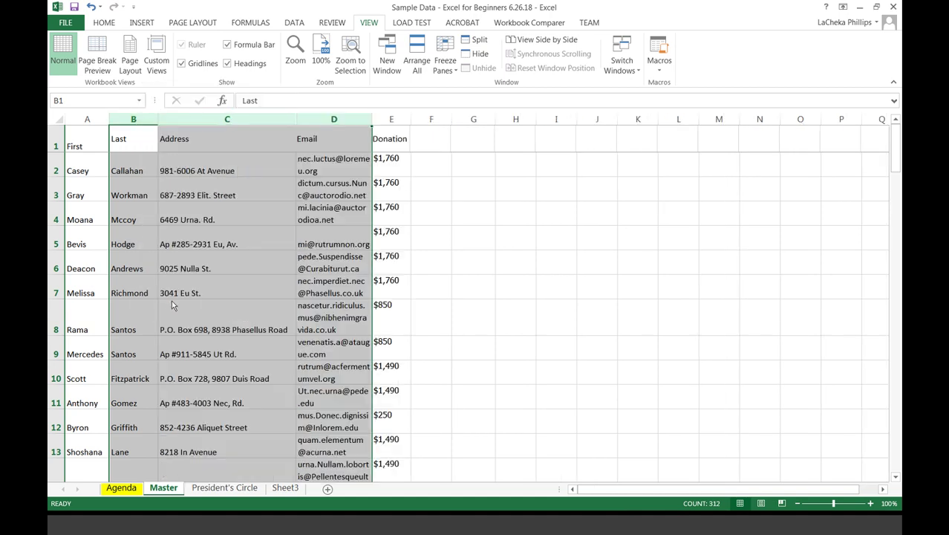
left_click(334, 238)
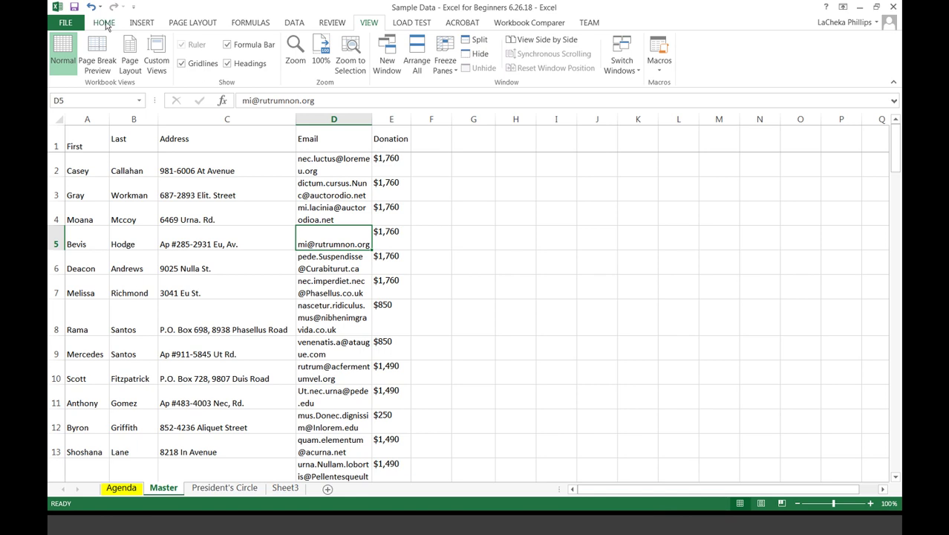
left_click(253, 252)
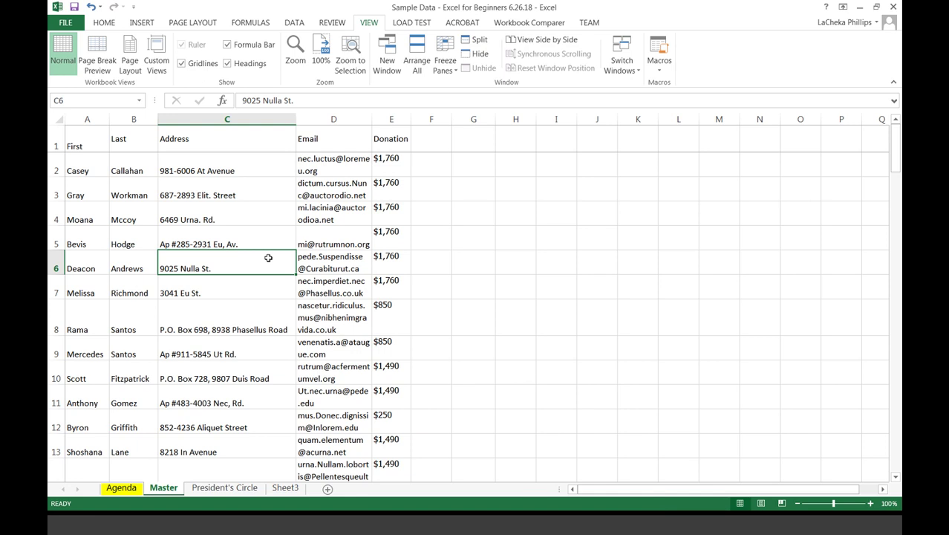
left_click(408, 258)
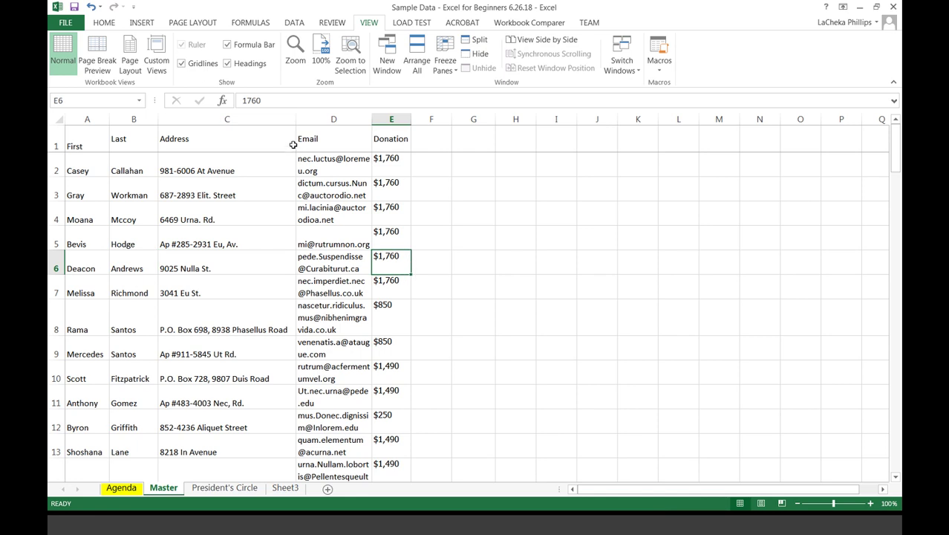
Exclude the Donation column from the Master sheet's print area in Page Break Preview, and return to Normal view.
left_click(93, 61)
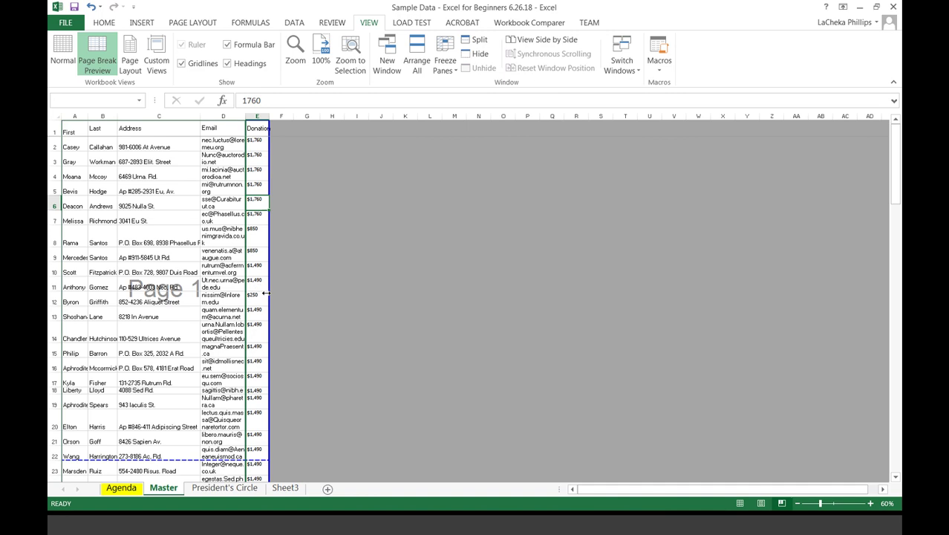
left_click_drag(268, 287, 245, 223)
key("alt+w")
key("l")
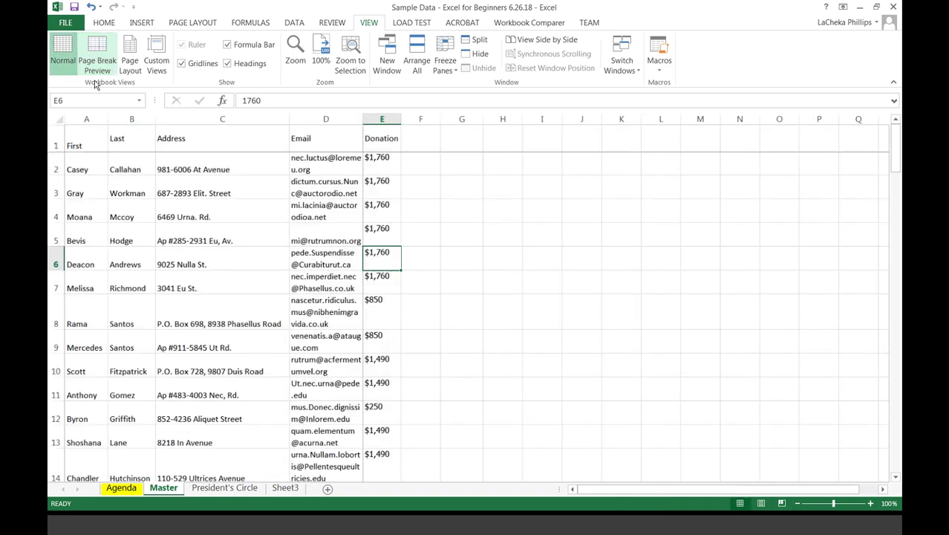
left_click(424, 240)
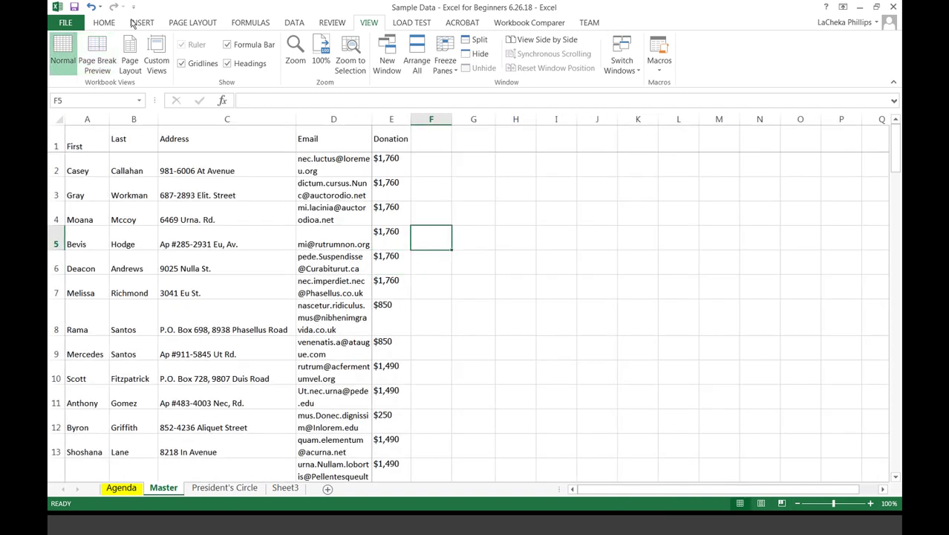
Examine the pages of the Master sheet's print preview to see which columns would print, and return to the sheet.
left_click(105, 23)
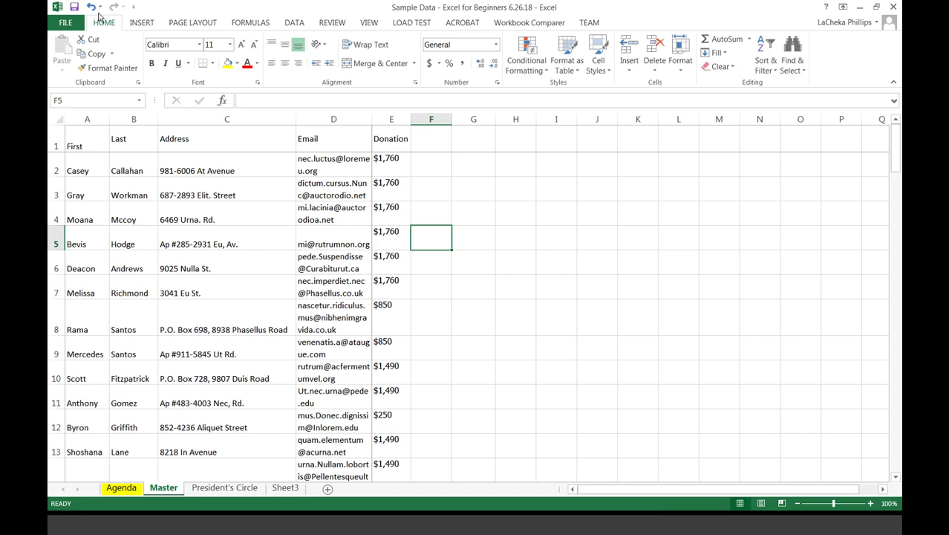
left_click(66, 22)
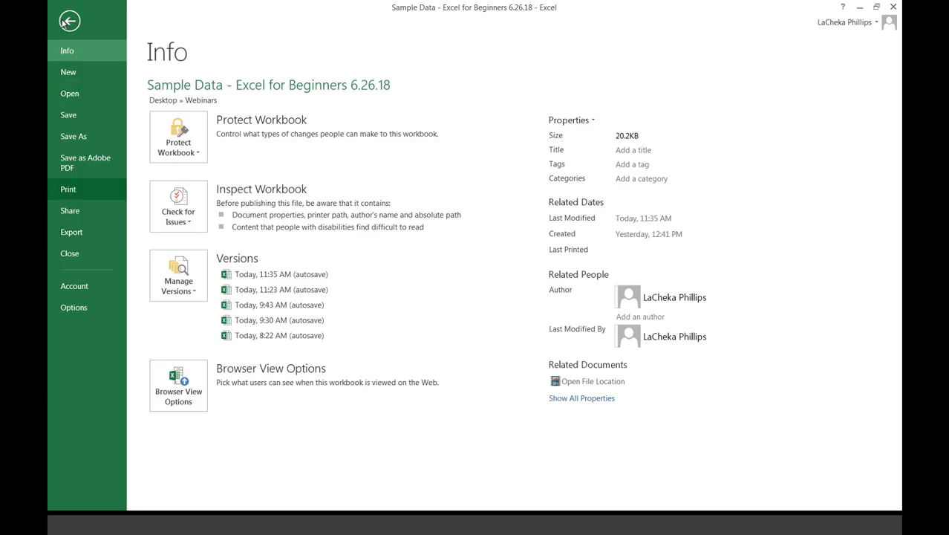
left_click(69, 190)
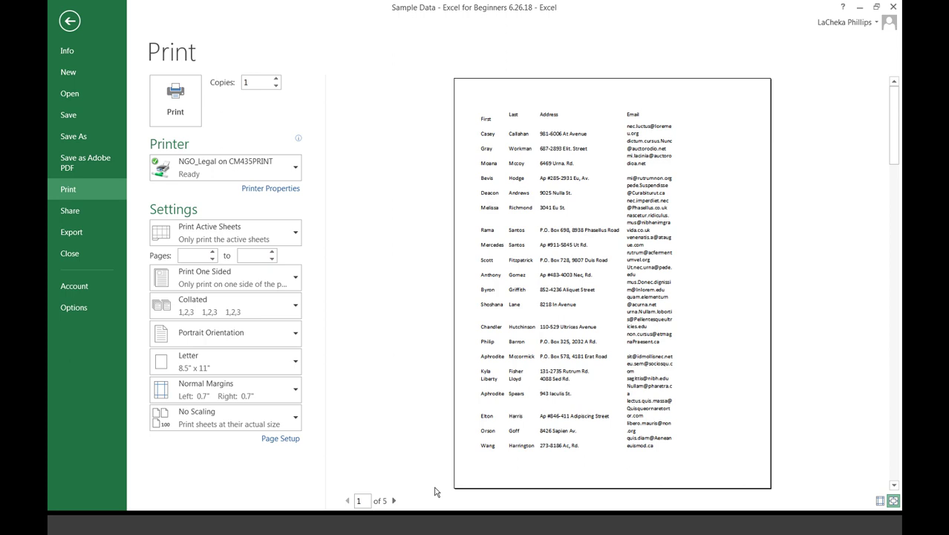
left_click(393, 501)
left_click(393, 501)
left_click(393, 501)
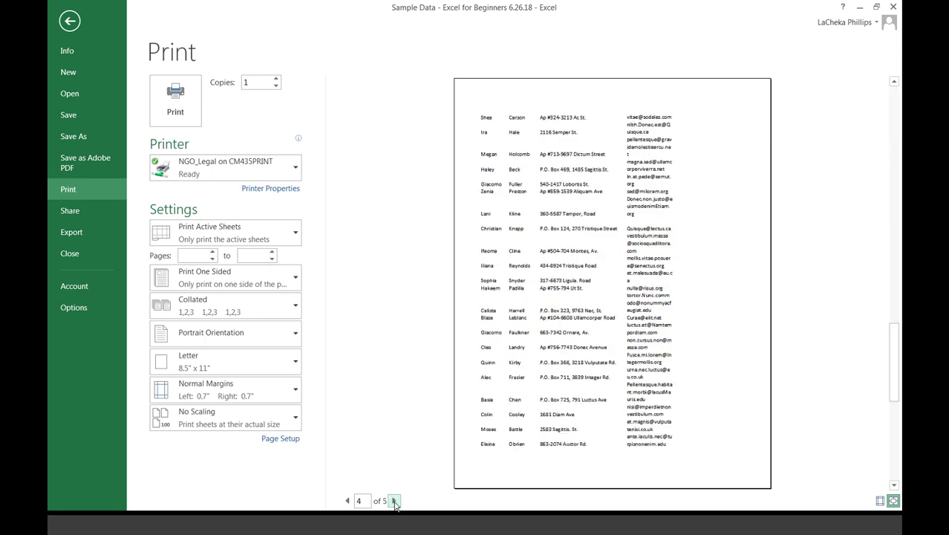
left_click(394, 500)
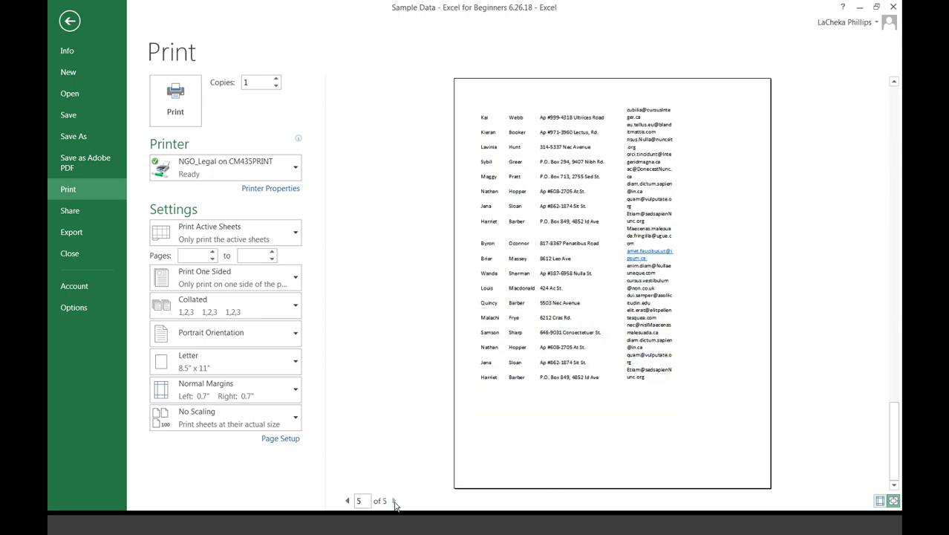
scroll(396, 503, "up", 3)
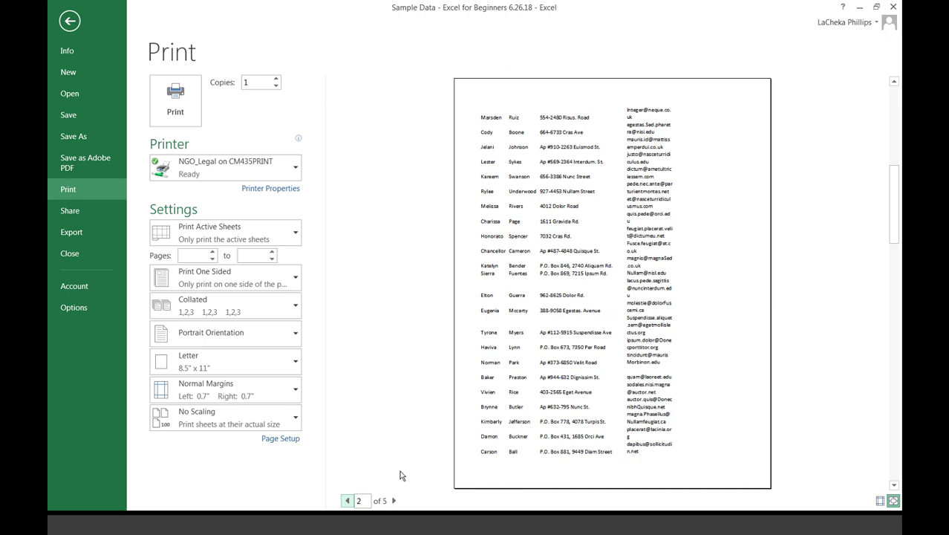
left_click(69, 20)
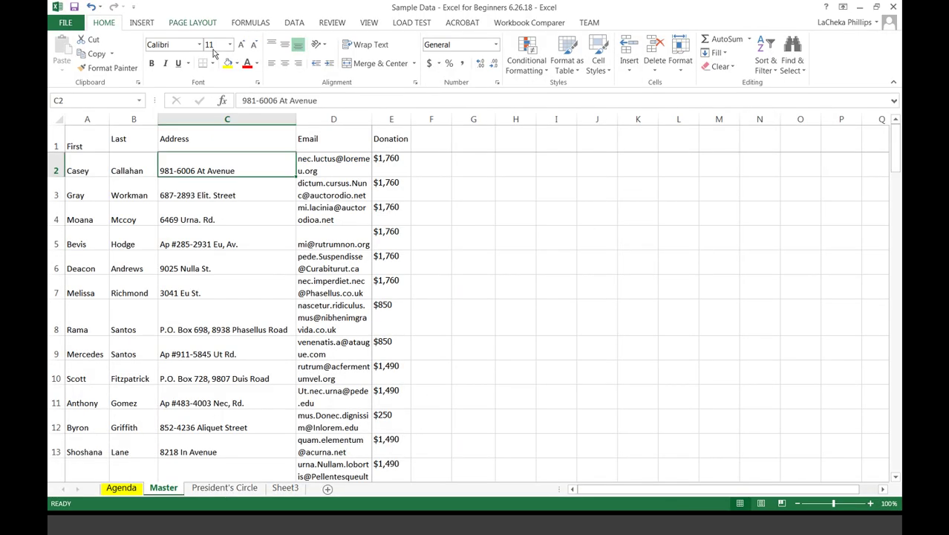
Move the print boundary in Page Break Preview to include the Donation column in the printed area again.
left_click(369, 23)
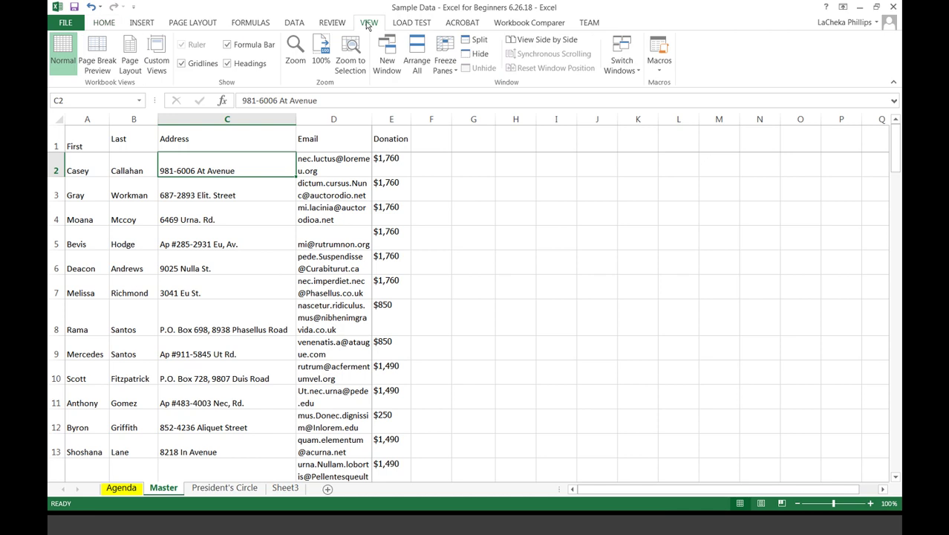
left_click(103, 63)
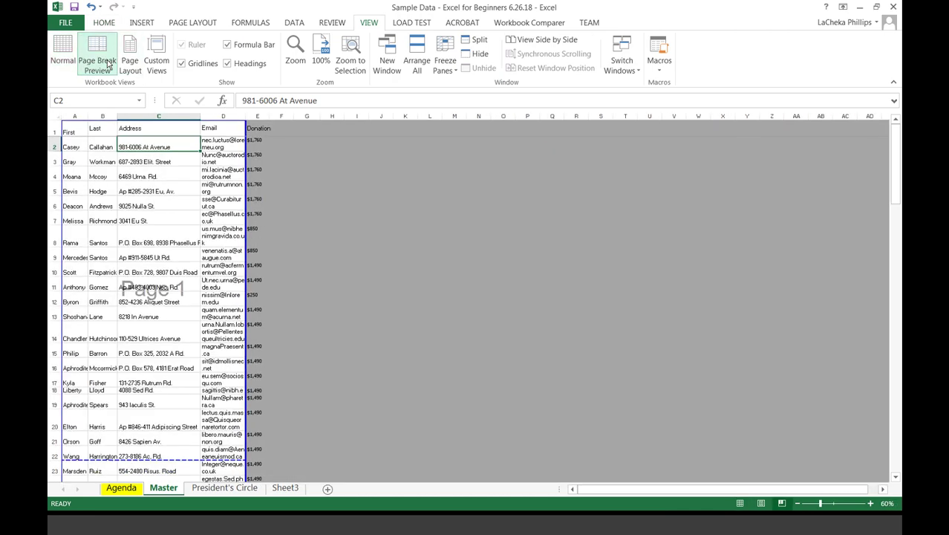
left_click_drag(251, 127, 270, 128)
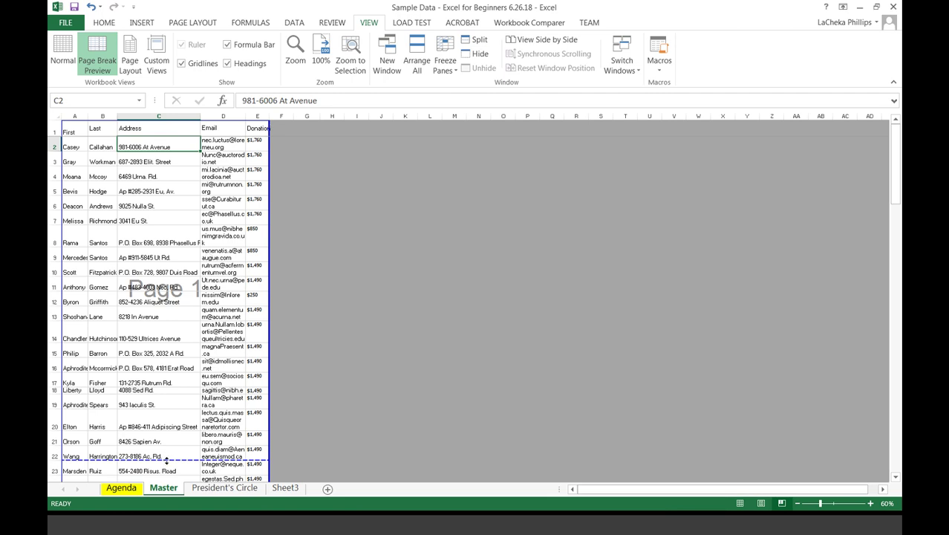
Set the first page break below row 19 and extend the print area to include column F.
left_click_drag(167, 461, 164, 424)
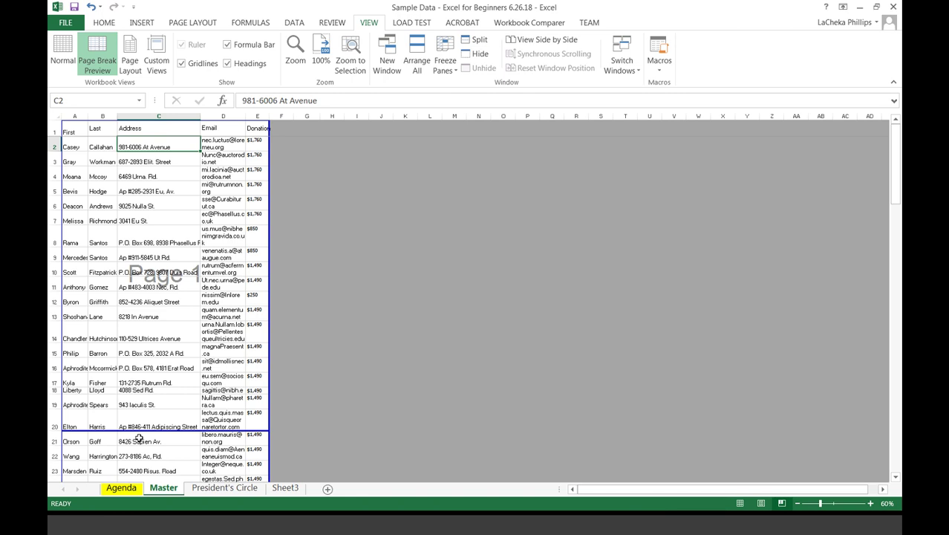
left_click_drag(139, 438, 140, 402)
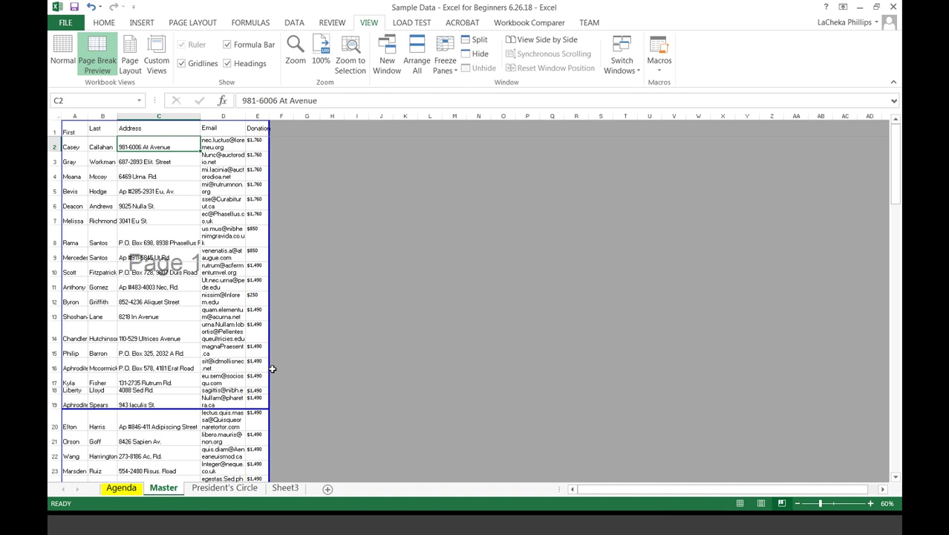
left_click_drag(270, 367, 289, 370)
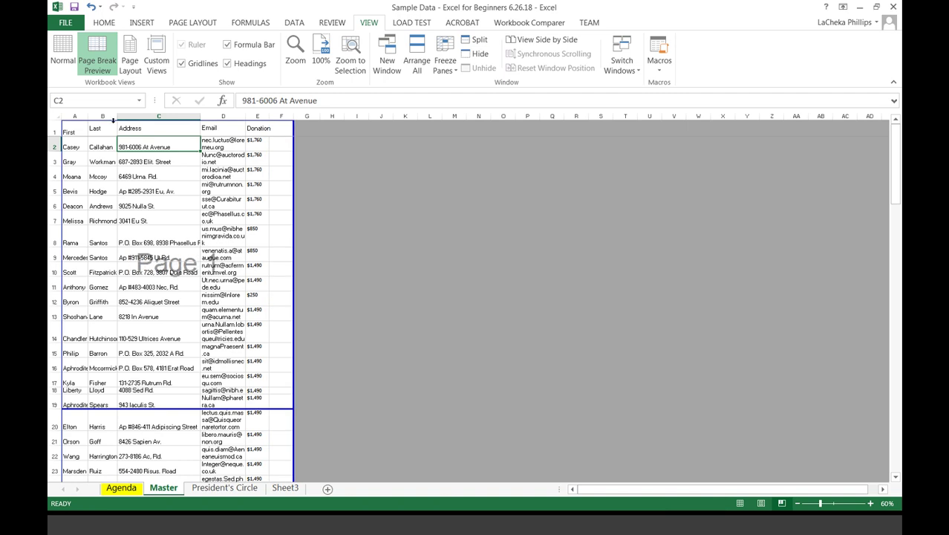
Set the Master sheet's print scaling to Fit Sheet on One Page and return to the sheet.
left_click(65, 22)
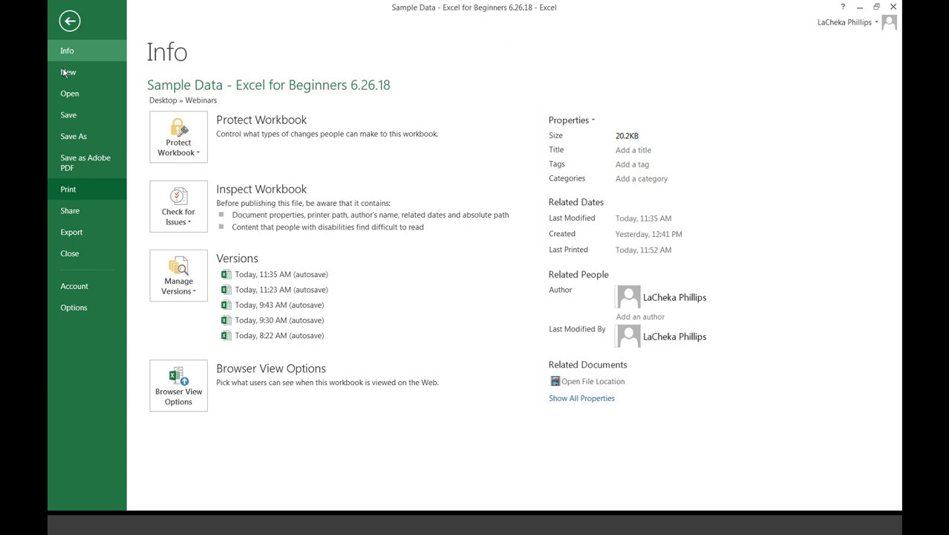
left_click(65, 190)
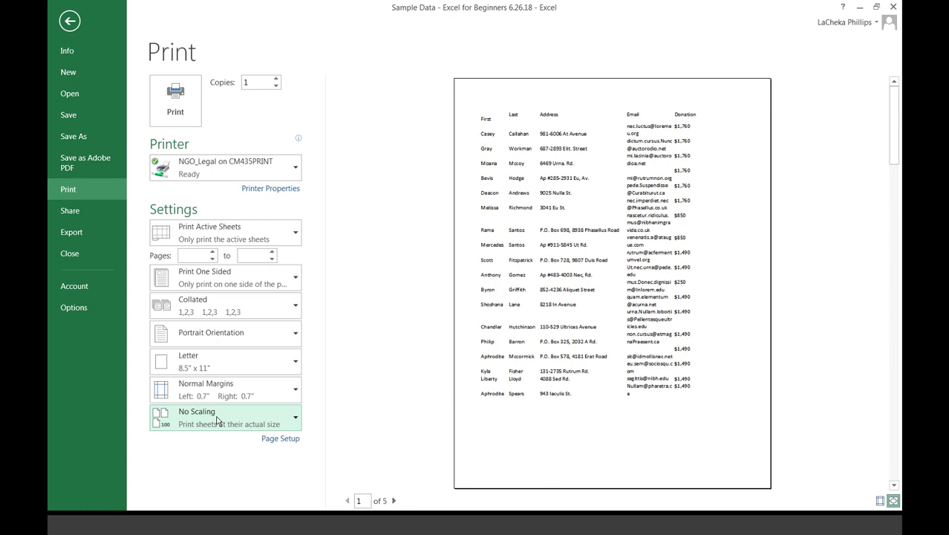
left_click(294, 419)
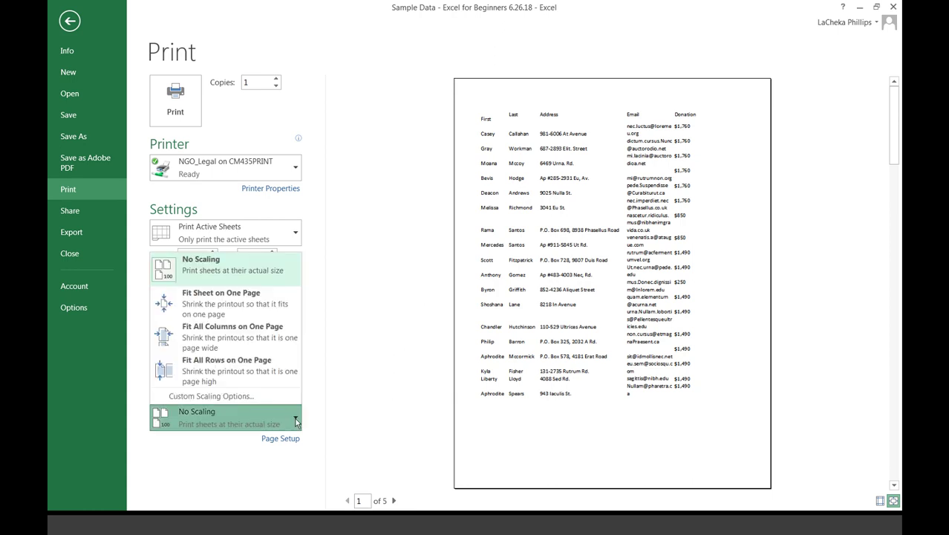
left_click(250, 303)
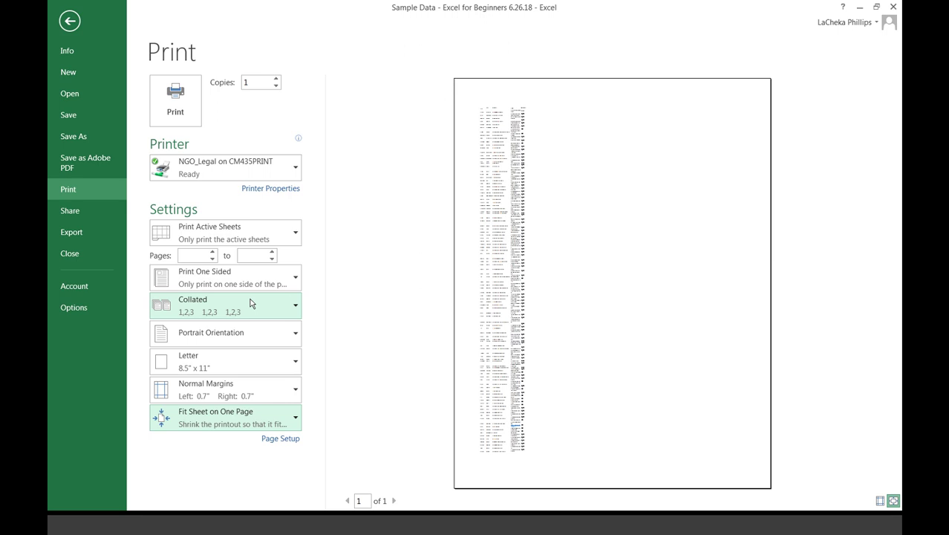
key("Escape")
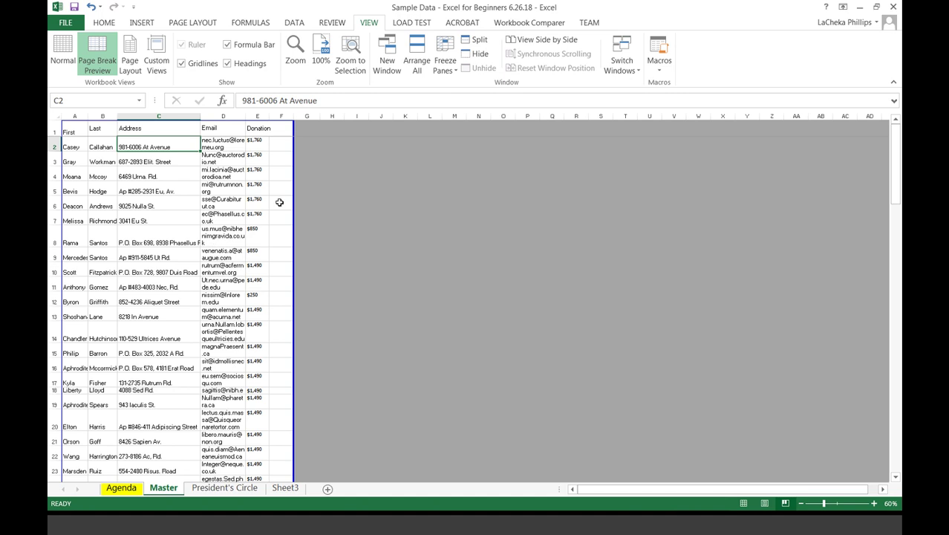
Exclude column F from the Master sheet's print area, and extend the print boundary to include it again.
left_click_drag(293, 198, 269, 198)
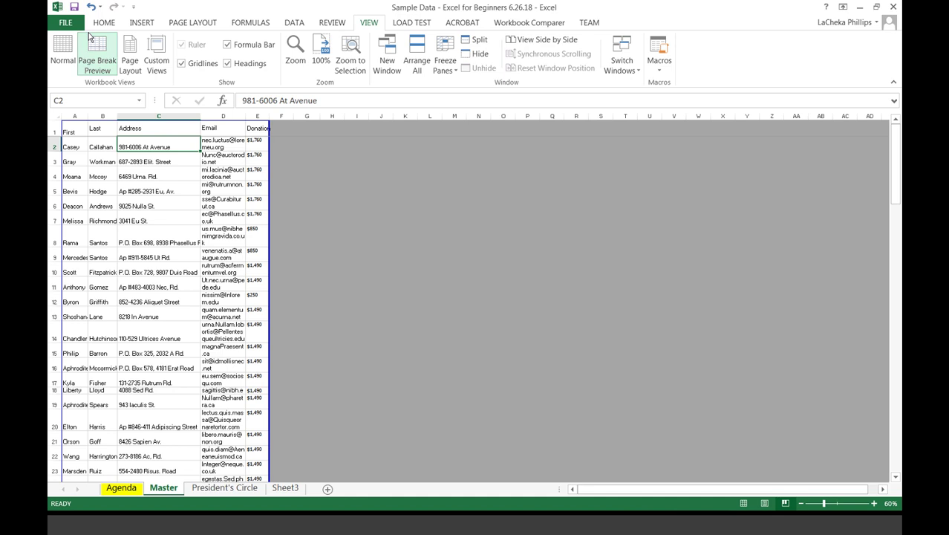
left_click_drag(268, 229, 293, 228)
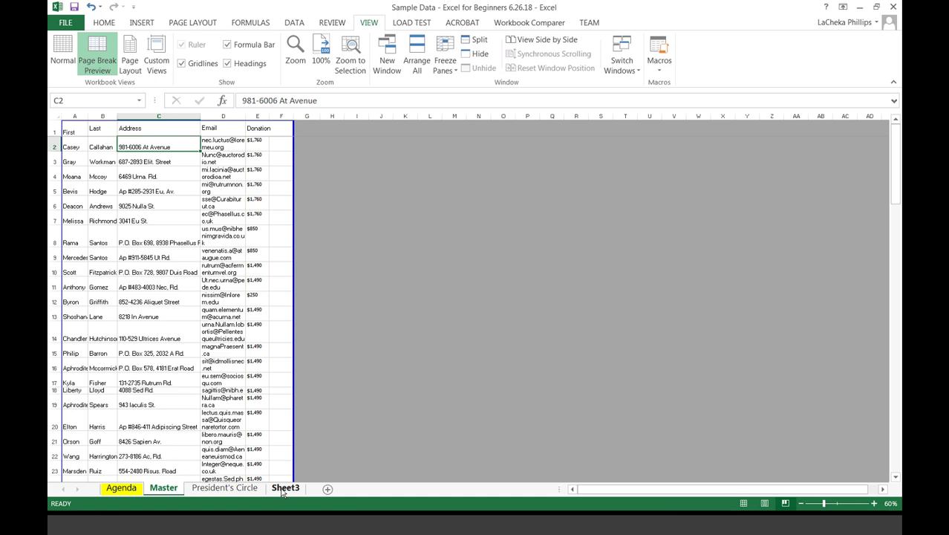
Show the keyboard shortcut list on Sheet3 and select empty cell D14.
left_click(283, 488)
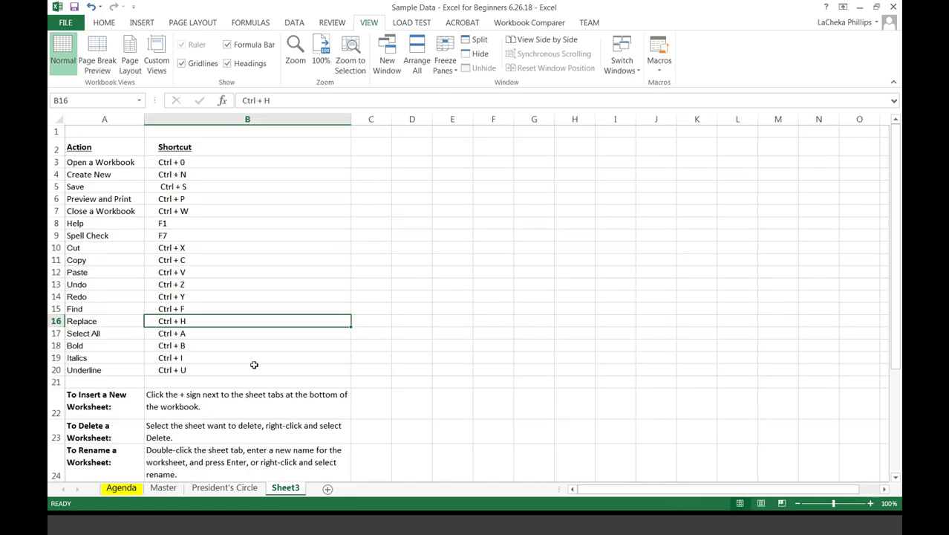
left_click(397, 294)
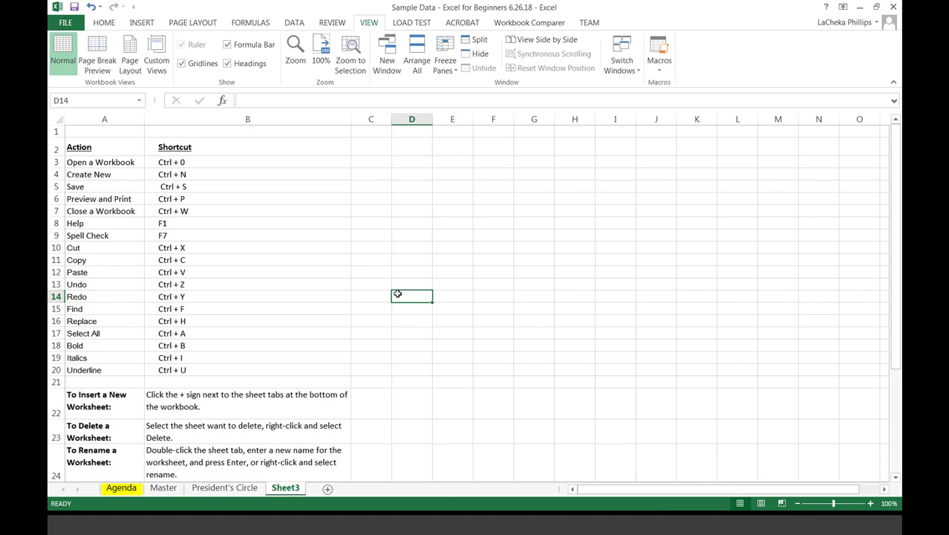